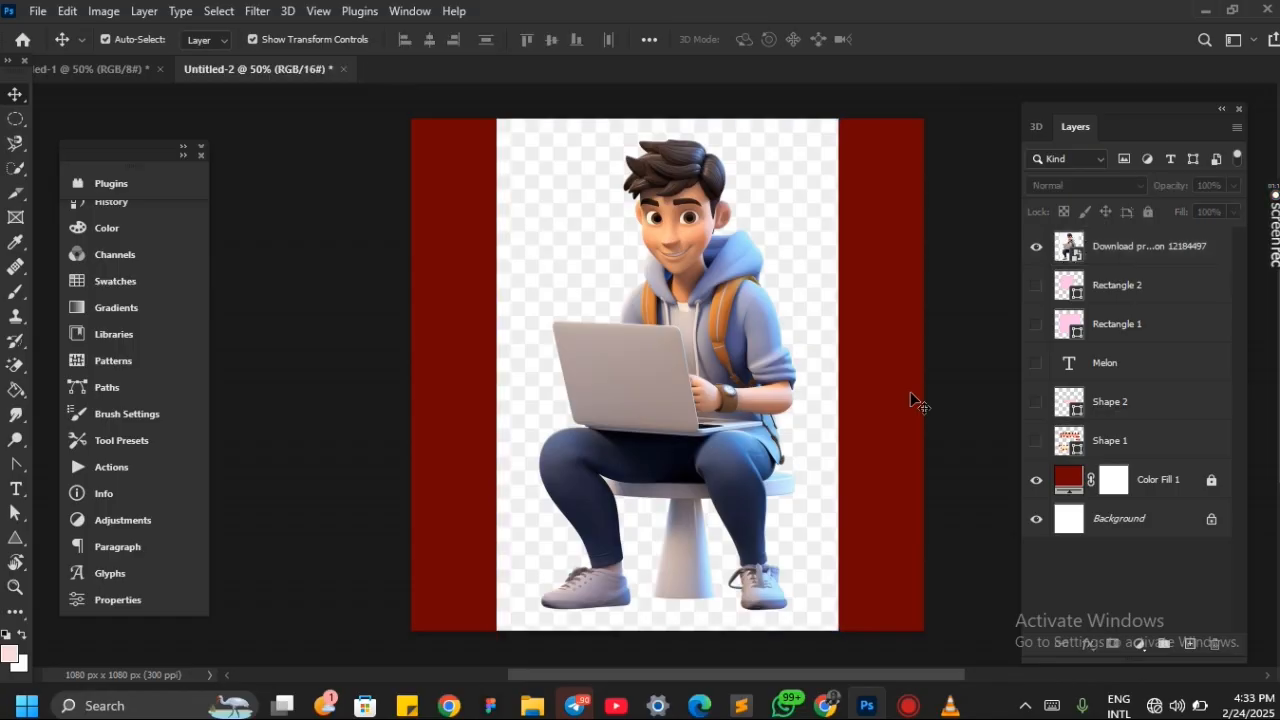
Select the cartoon character's layer and rasterize it
left_click(695, 354)
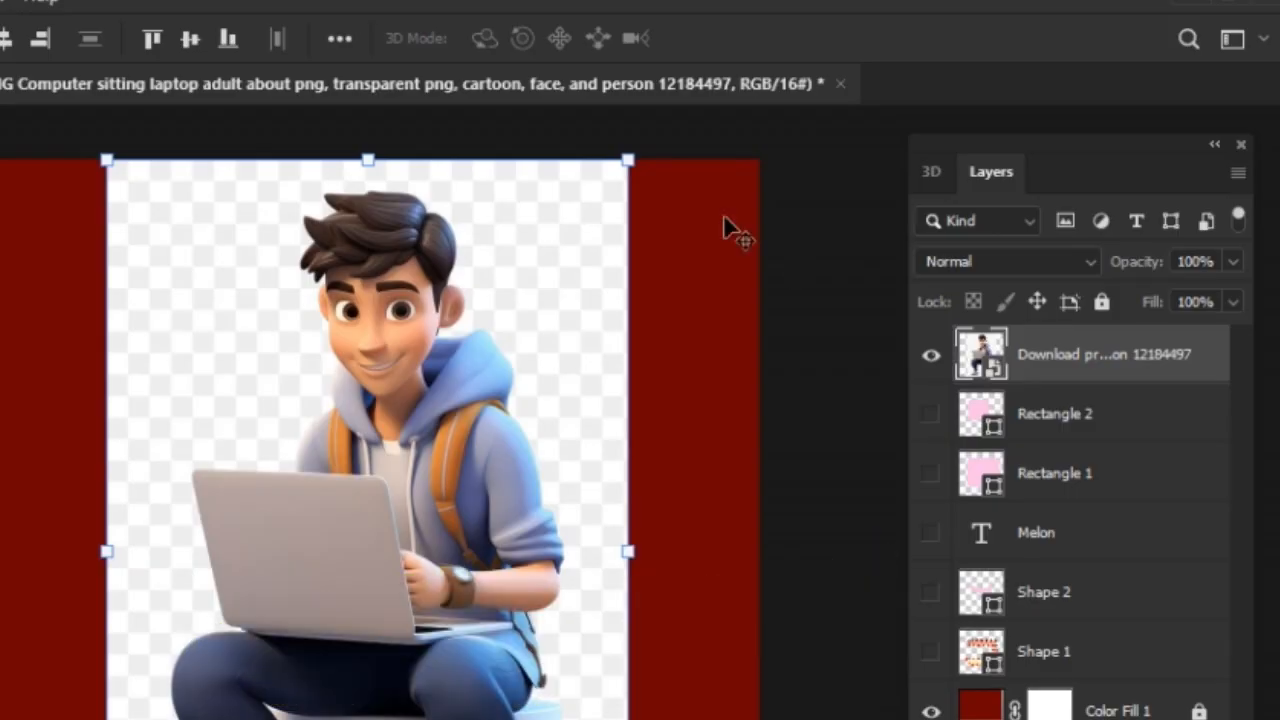
right_click(1181, 356)
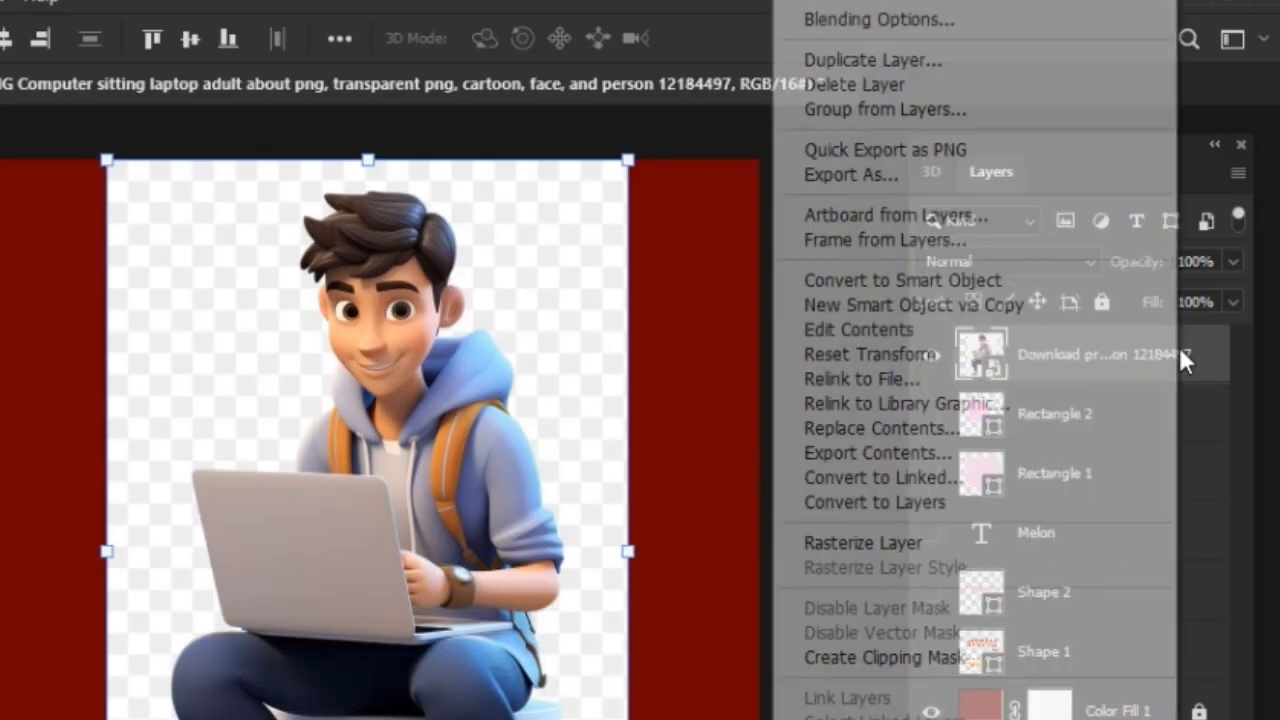
left_click(880, 540)
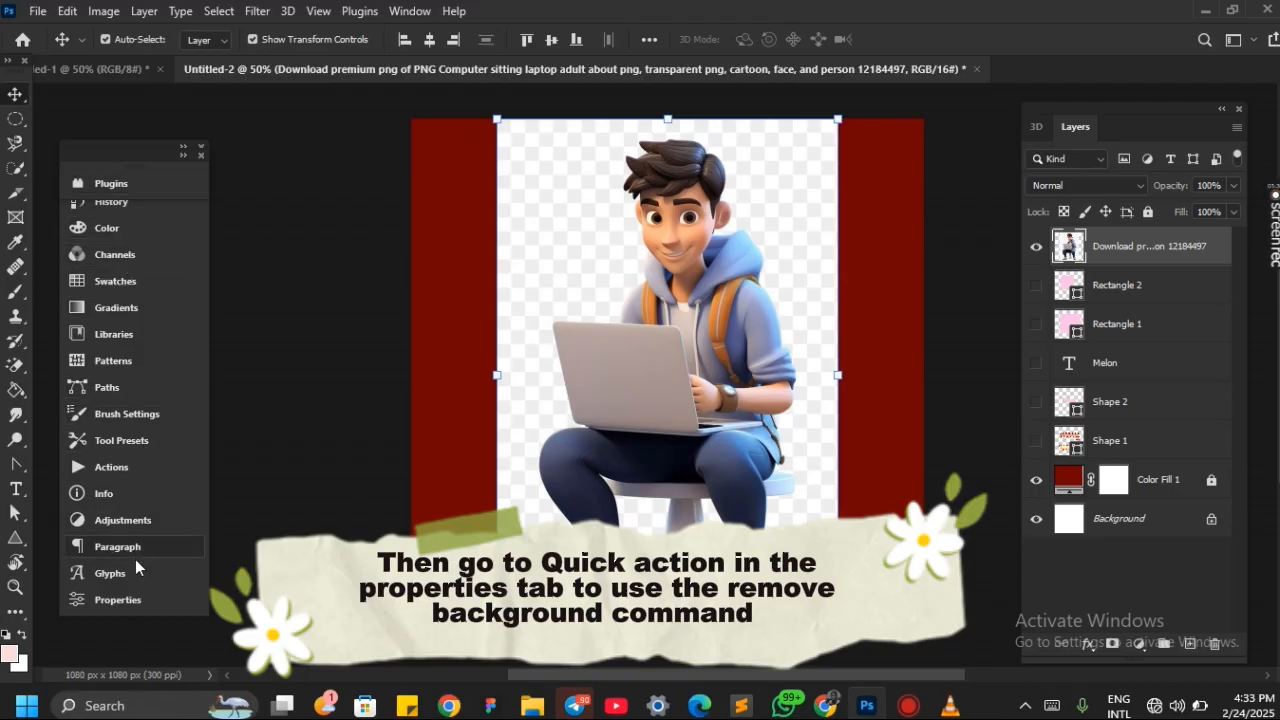
Choose the Essentials (Default) workspace
left_click(410, 10)
mouse_move(655, 47)
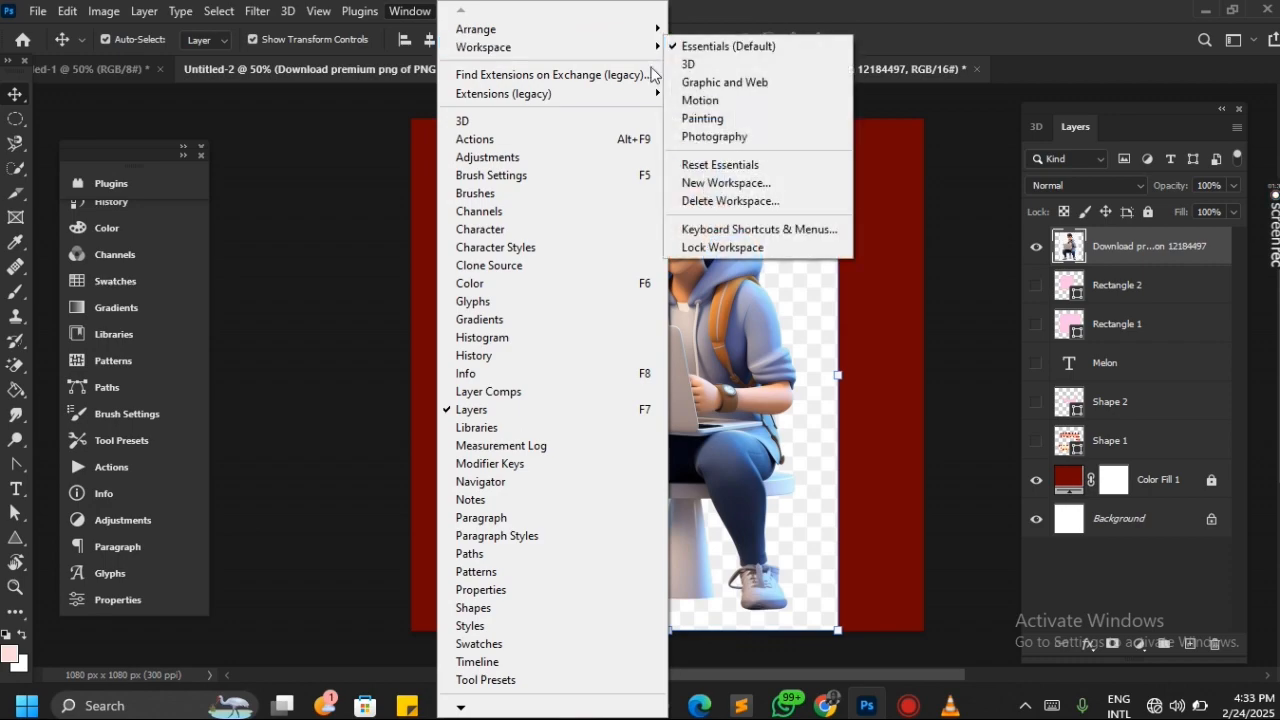
left_click(702, 44)
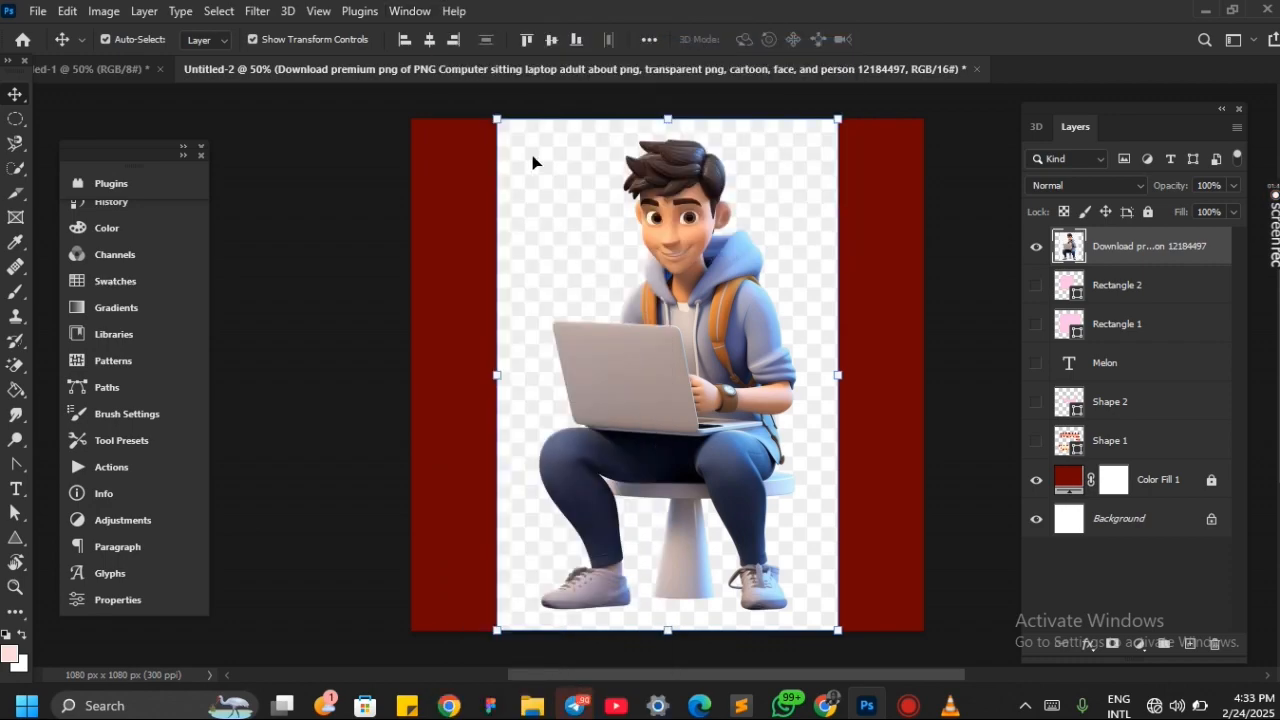
Remove the cartoon layer's background with the Remove Background quick action in an enlarged Properties panel
left_click(107, 601)
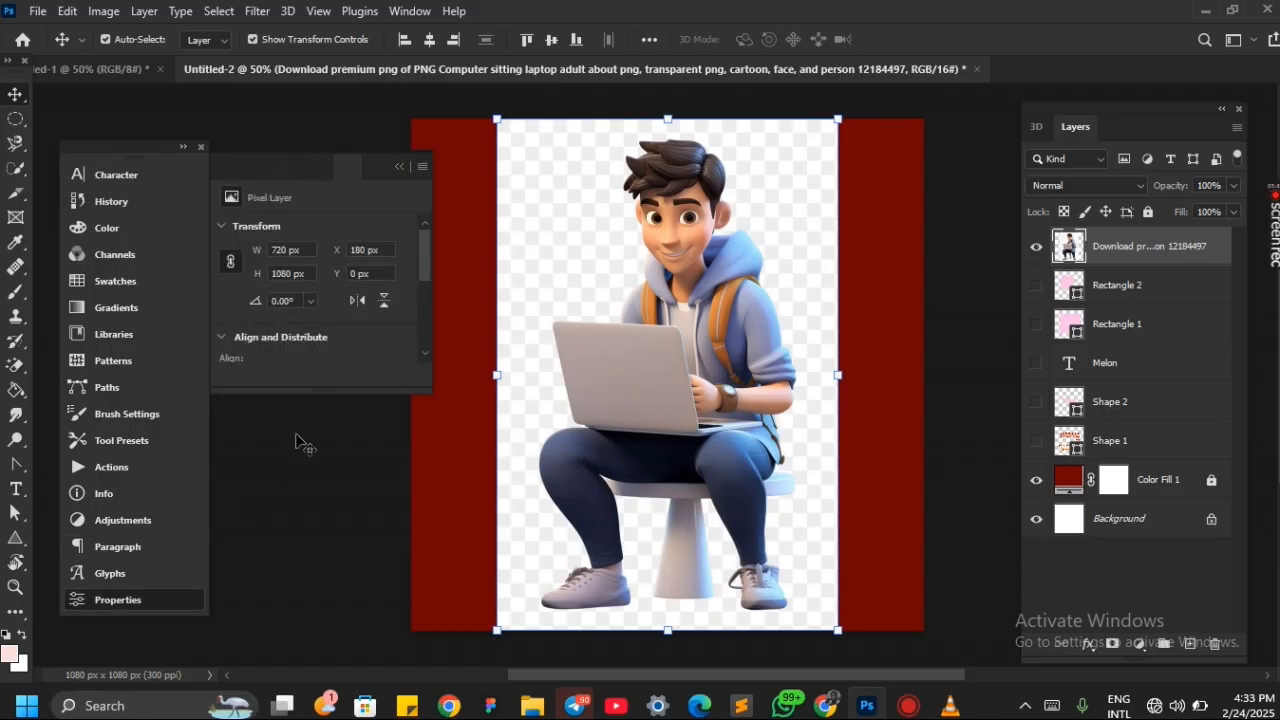
left_click_drag(296, 393, 297, 589)
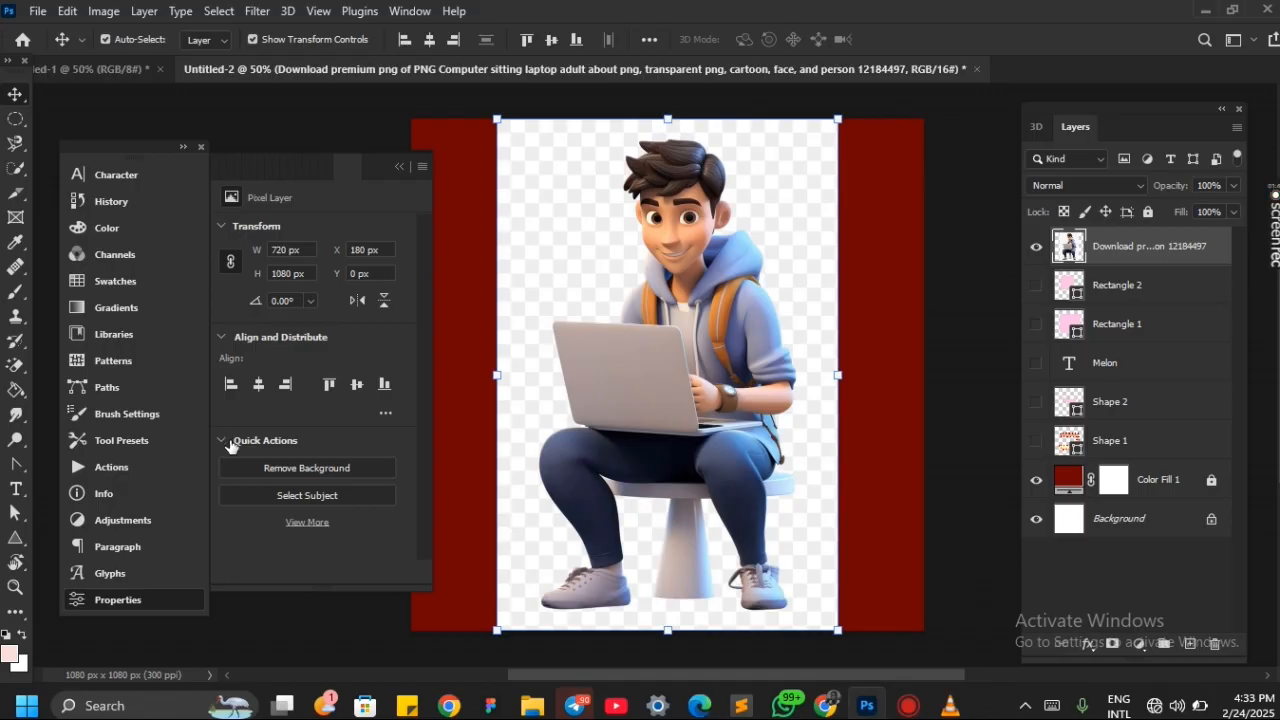
left_click(304, 470)
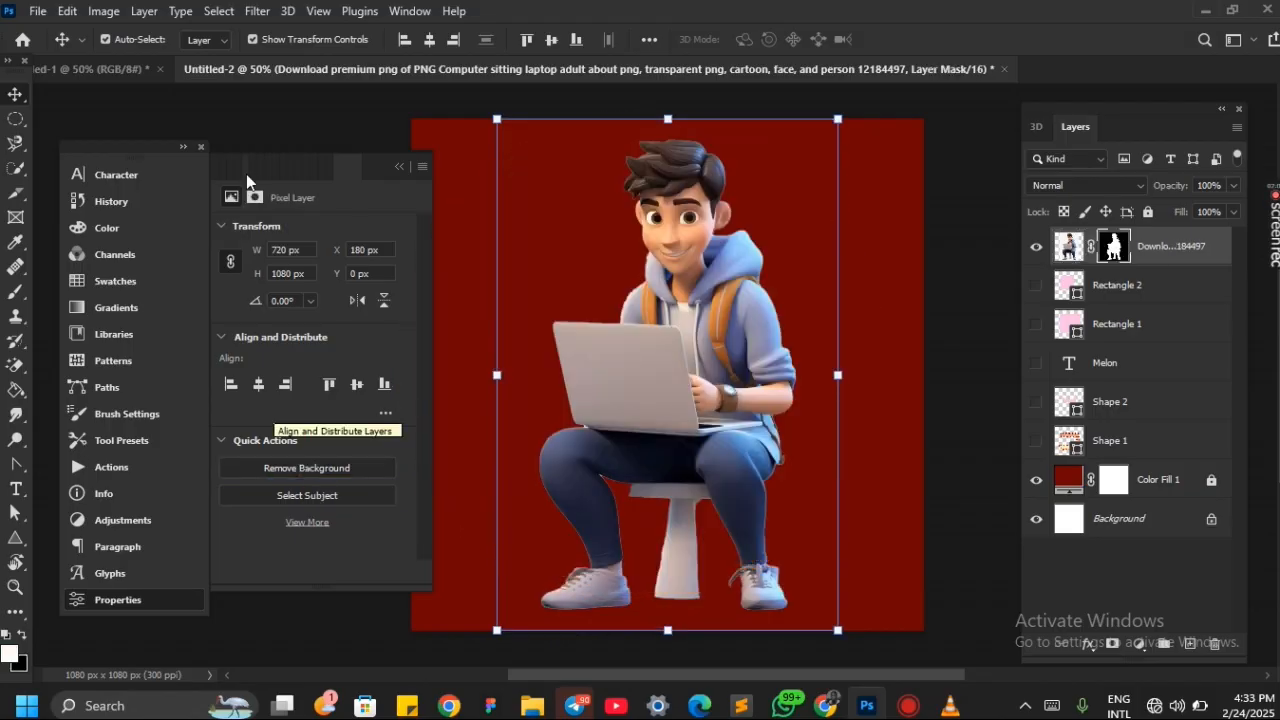
left_click(398, 165)
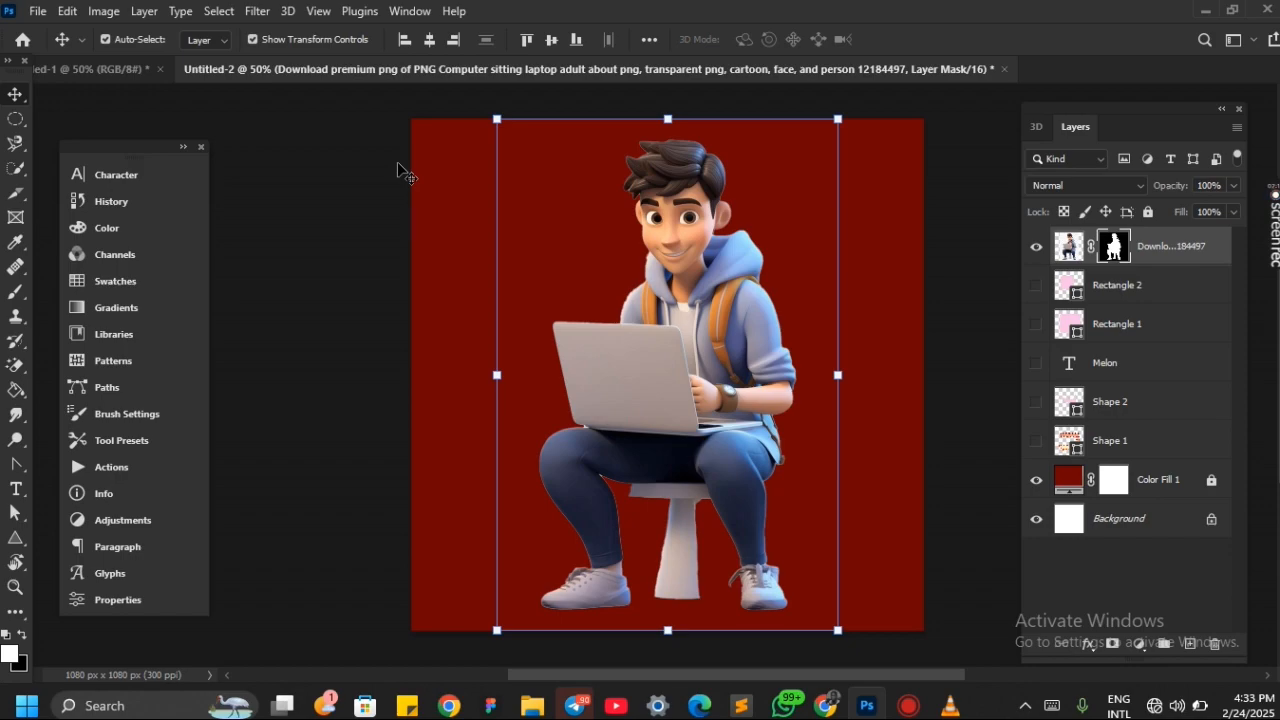
Examine the cutout's edges up close around the legs, laptop, face and shoulder
key("ctrl+plus")
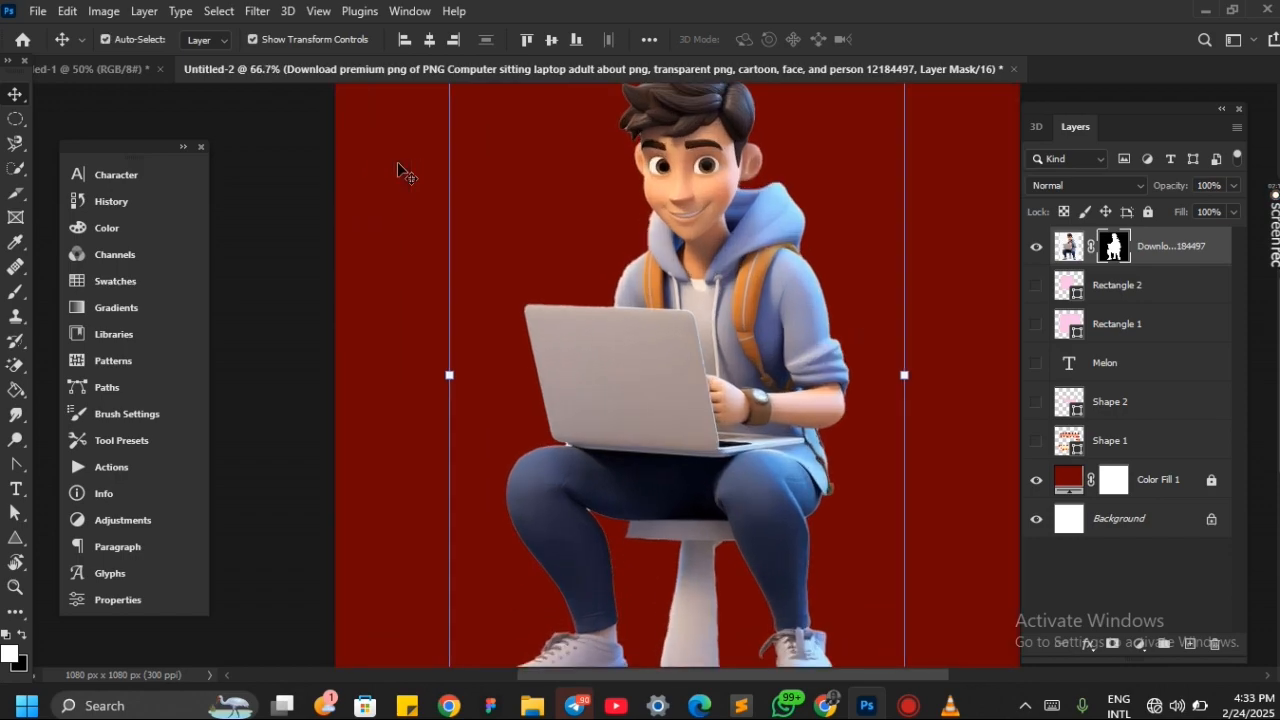
scroll(398, 170, "down", 3)
key("ctrl+plus")
key("ctrl+plus")
key("ctrl+plus")
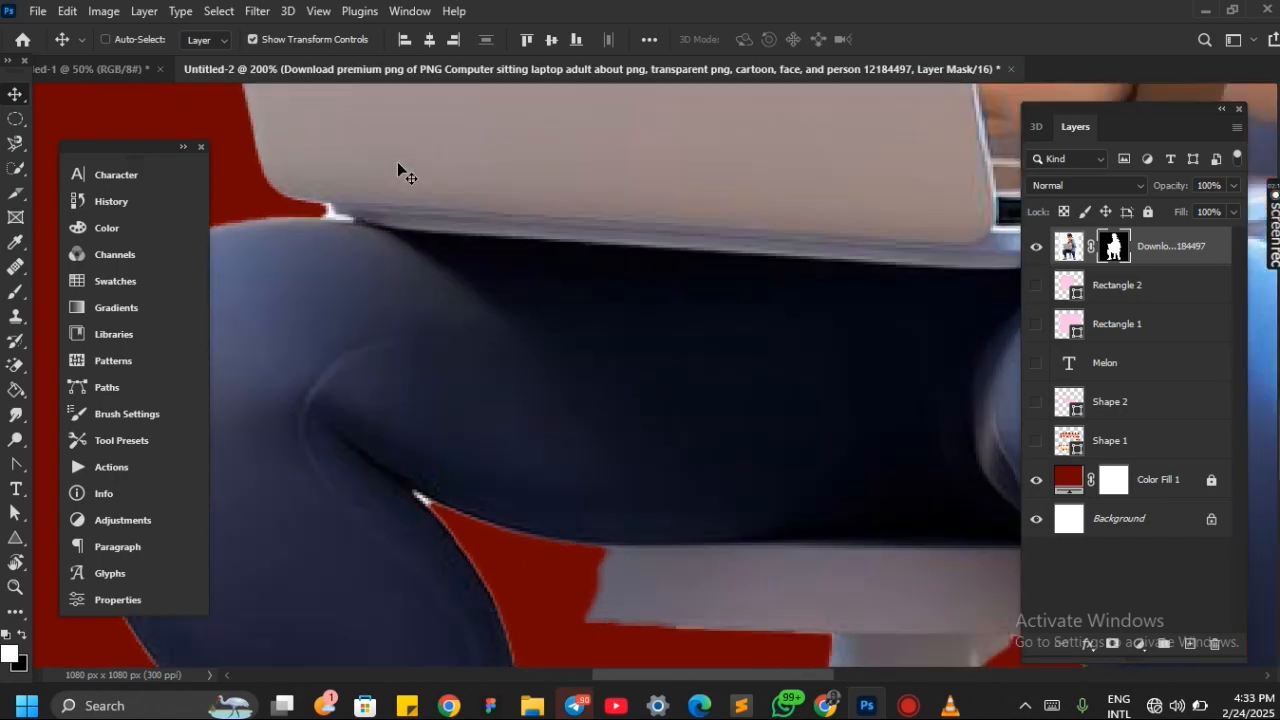
scroll(416, 490, "left", 6)
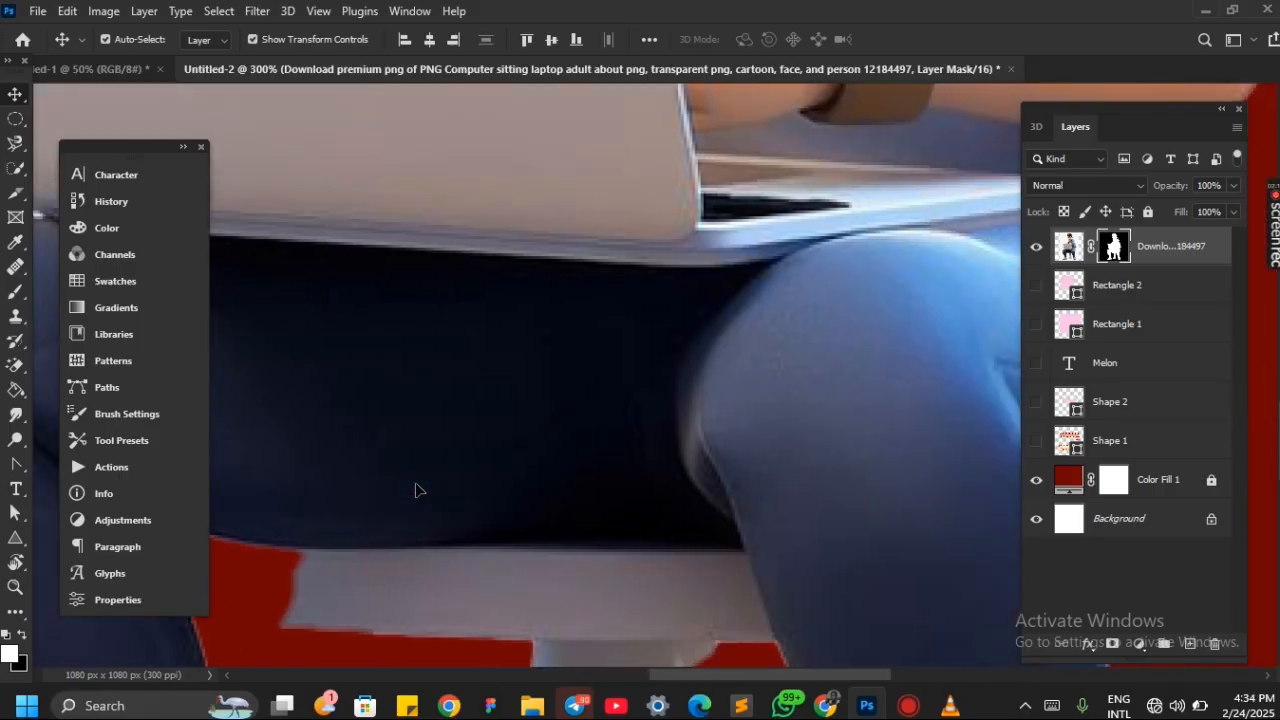
scroll(646, 316, "up", 5)
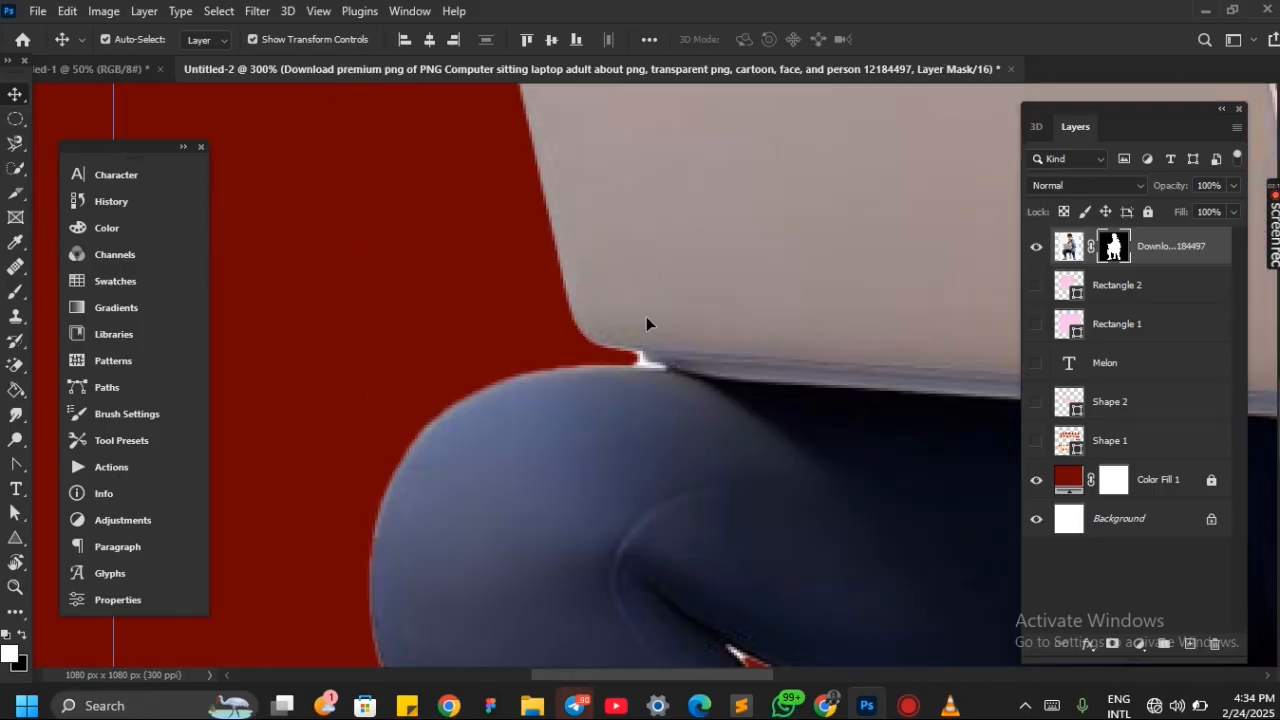
scroll(628, 482, "left", 1)
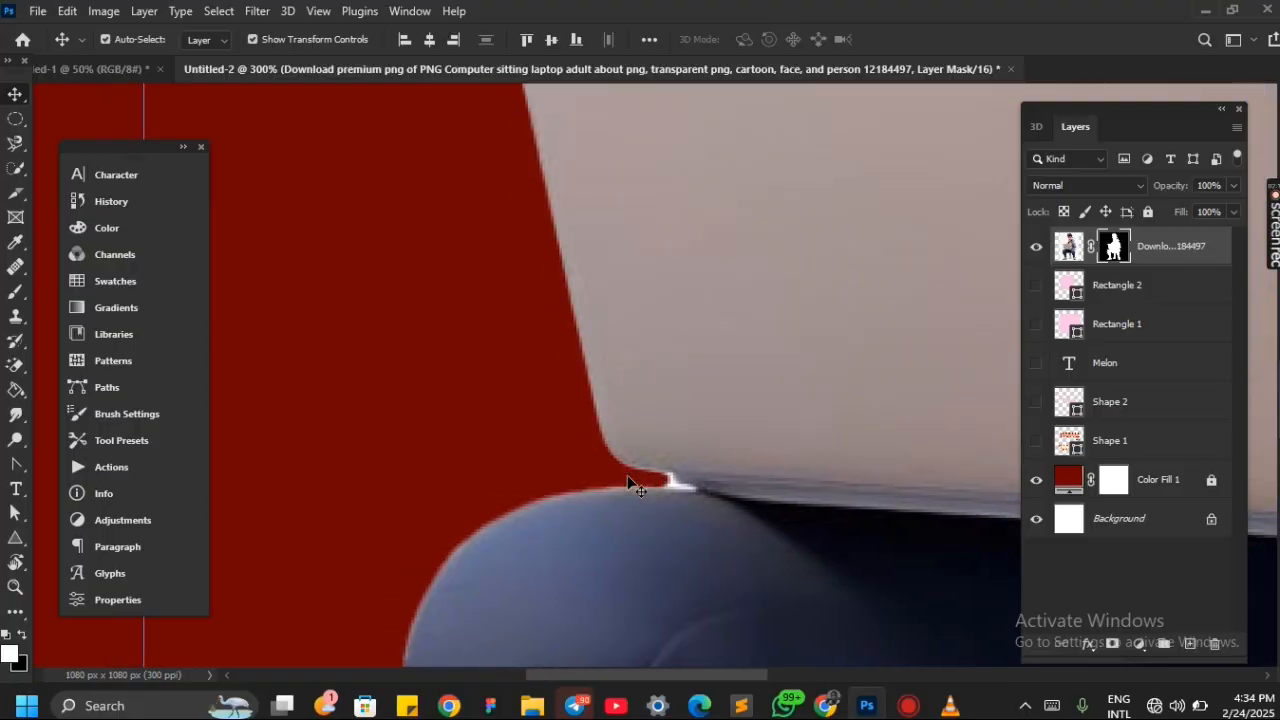
scroll(628, 482, "up", 3)
key("ctrl+minus")
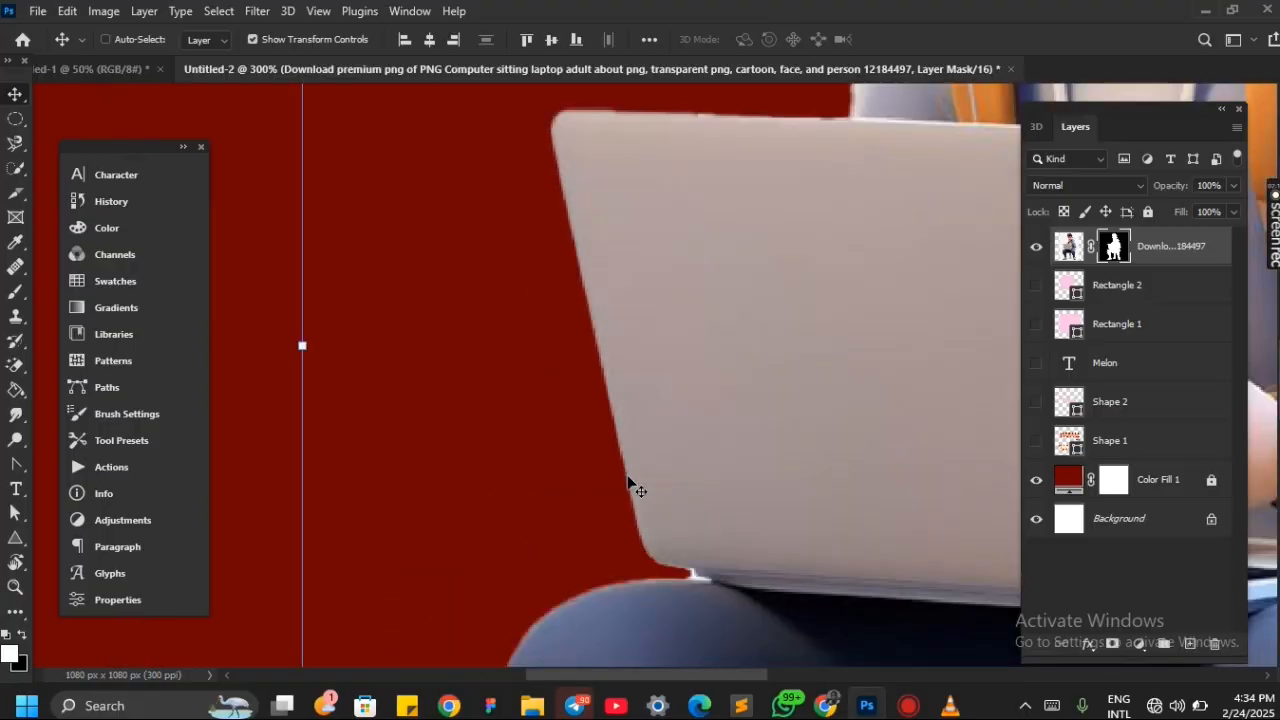
key("ctrl+0")
key("ctrl+1")
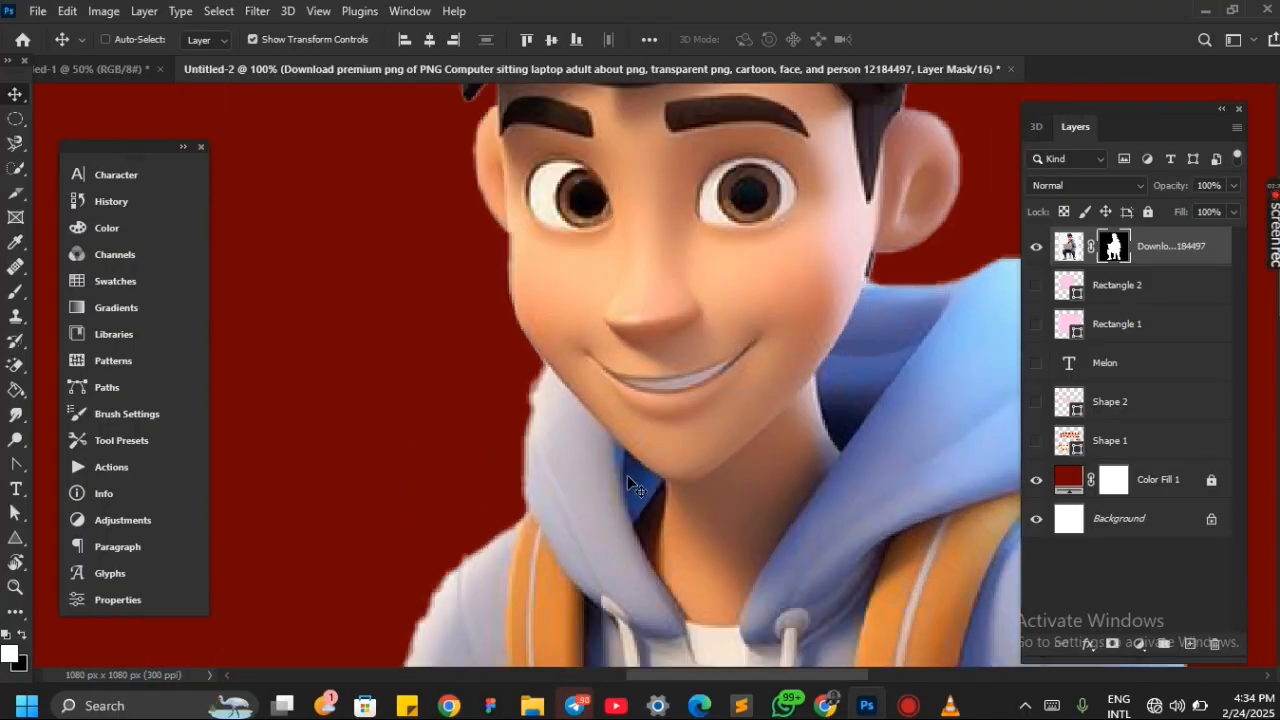
key("ctrl+plus")
key("ctrl+plus")
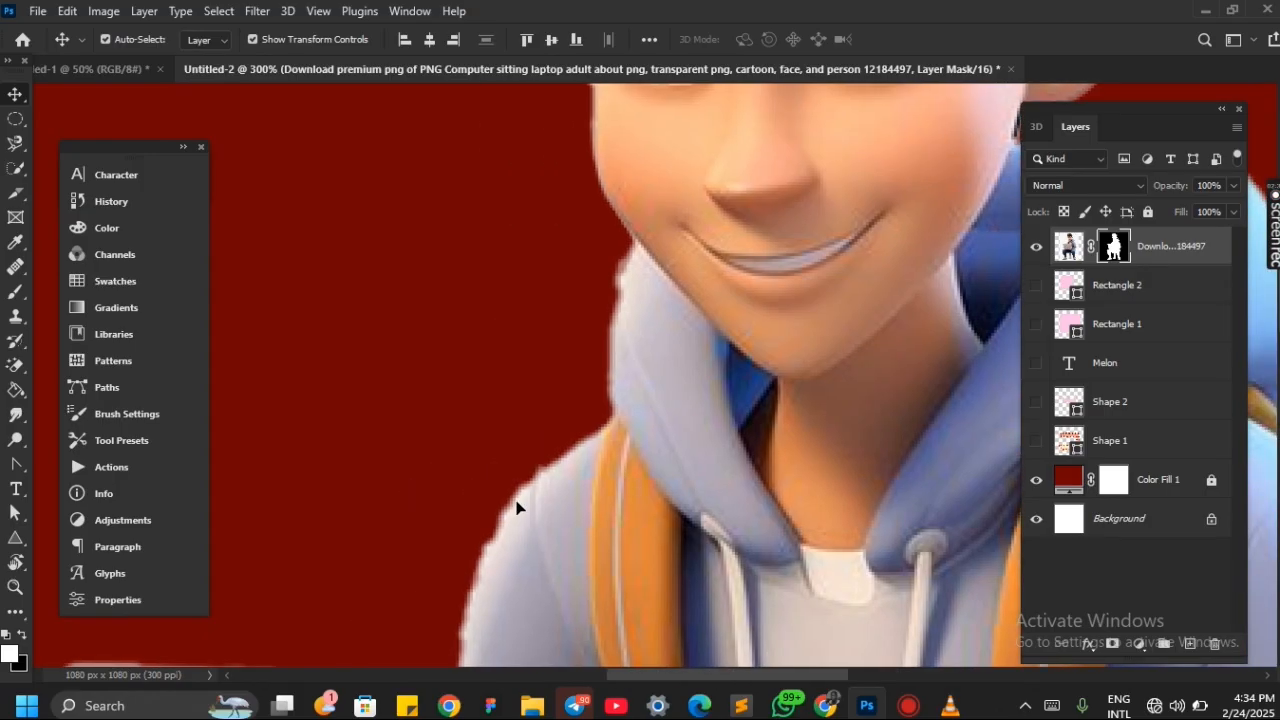
key("ctrl+0")
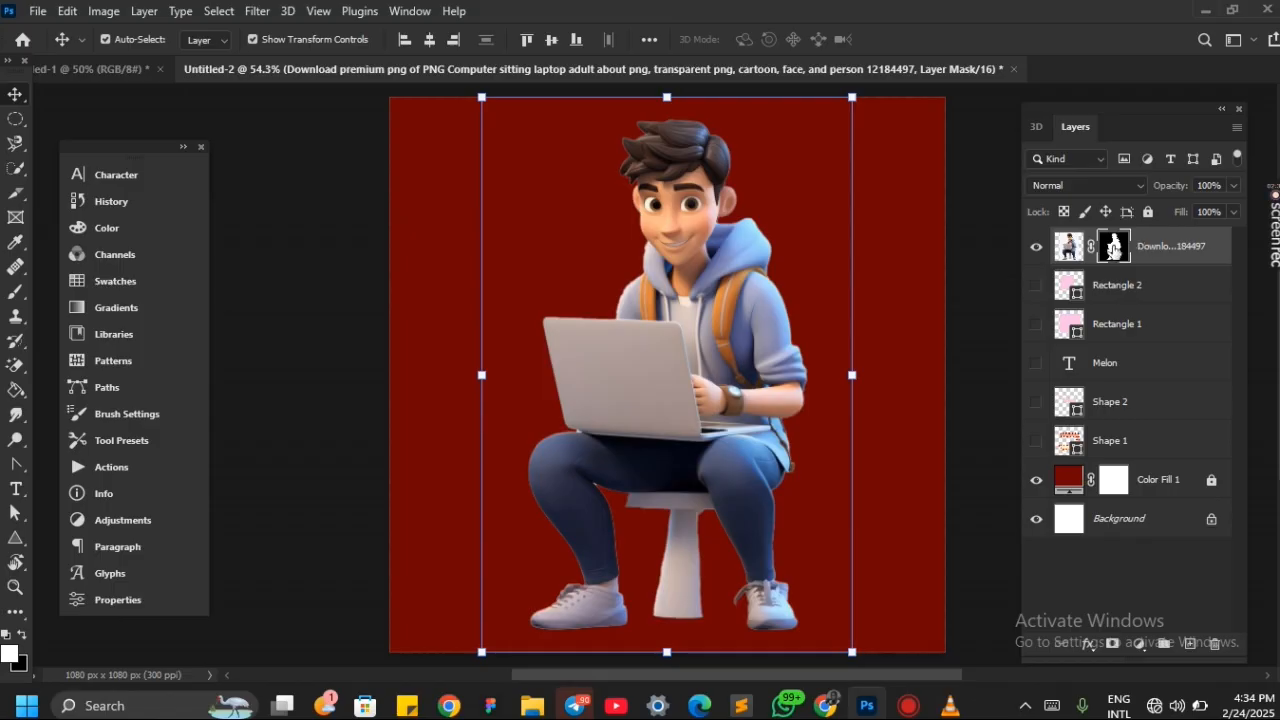
Make the cartoon layer's image thumbnail active and return to its layer mask thumbnail
mouse_move(1113, 249)
left_mouse_down()
mouse_move(1143, 246)
mouse_move(1121, 251)
left_mouse_up()
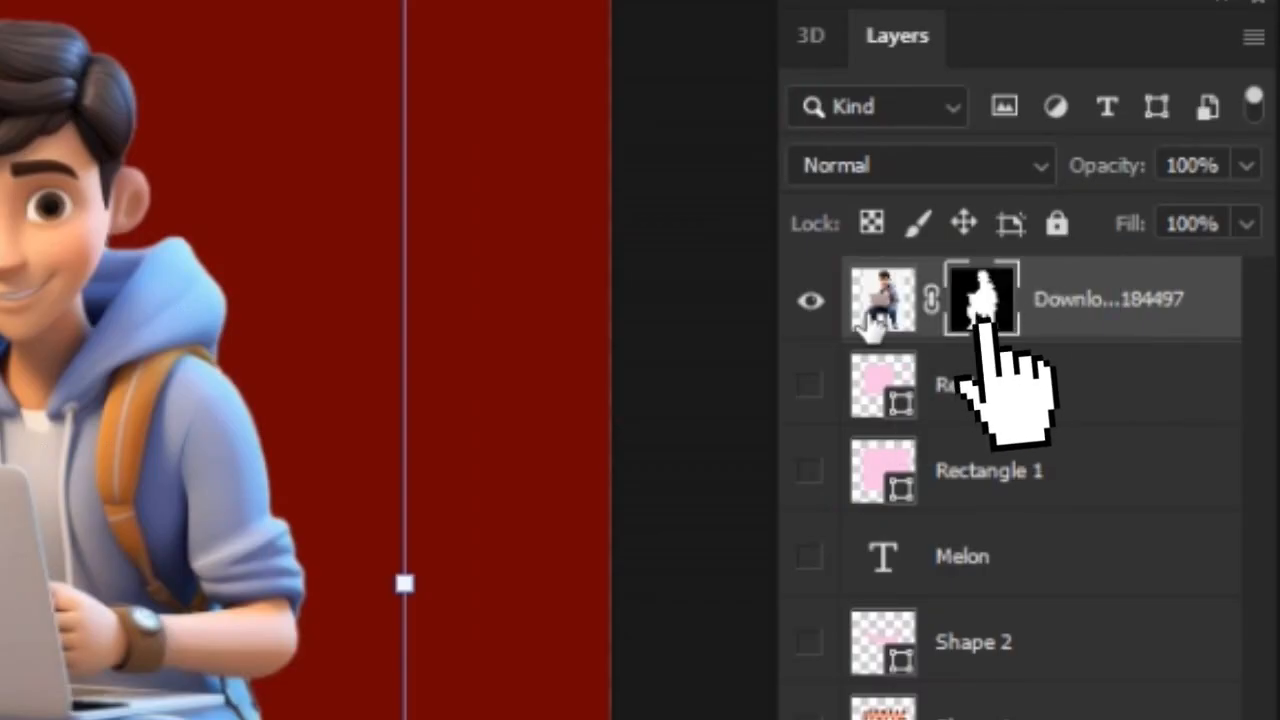
left_click(864, 318)
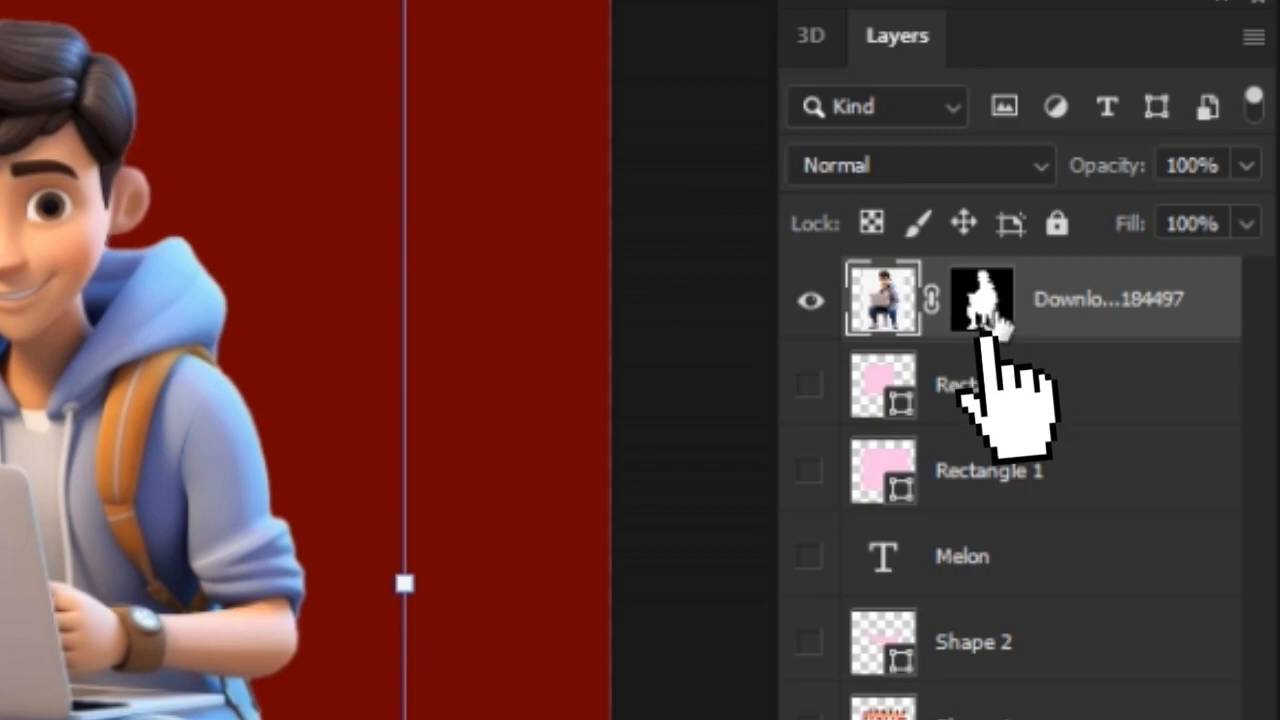
left_click(998, 322)
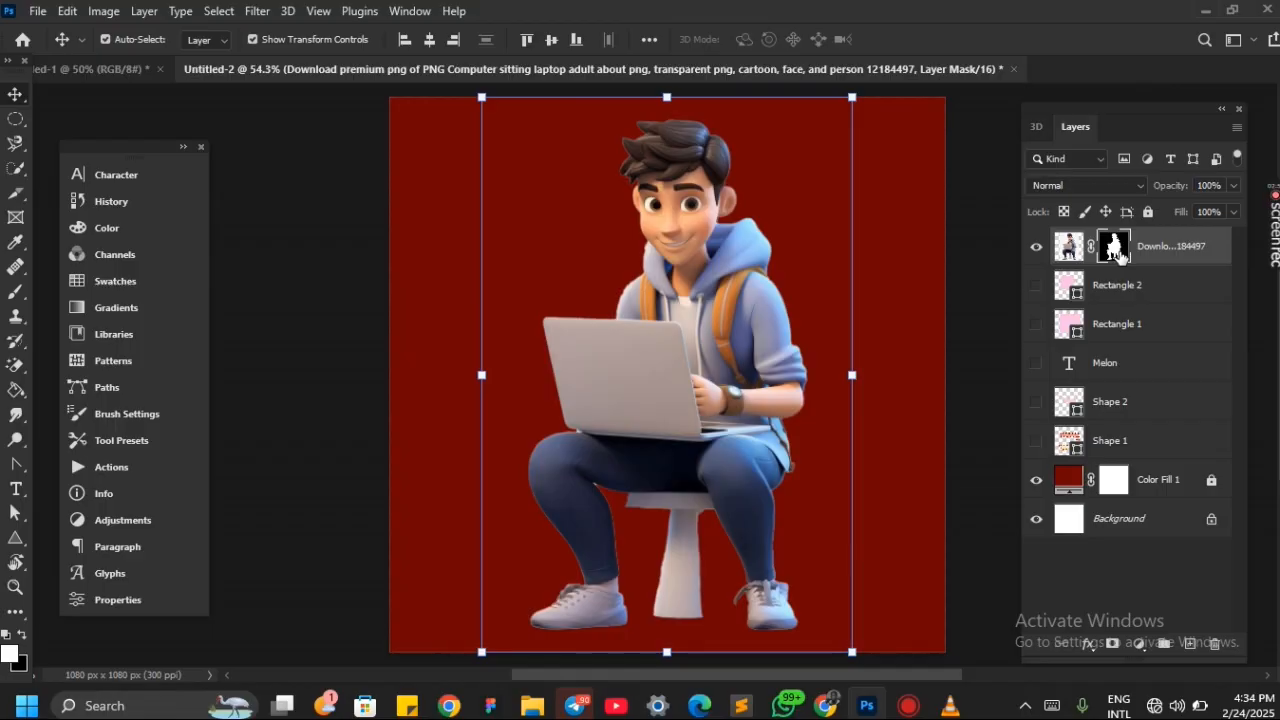
left_click_drag(1120, 255, 1122, 252)
Show the Rectangle 2 shape in place of the cartoon layer and move it near the canvas center
left_click(1120, 300)
left_click(1036, 246)
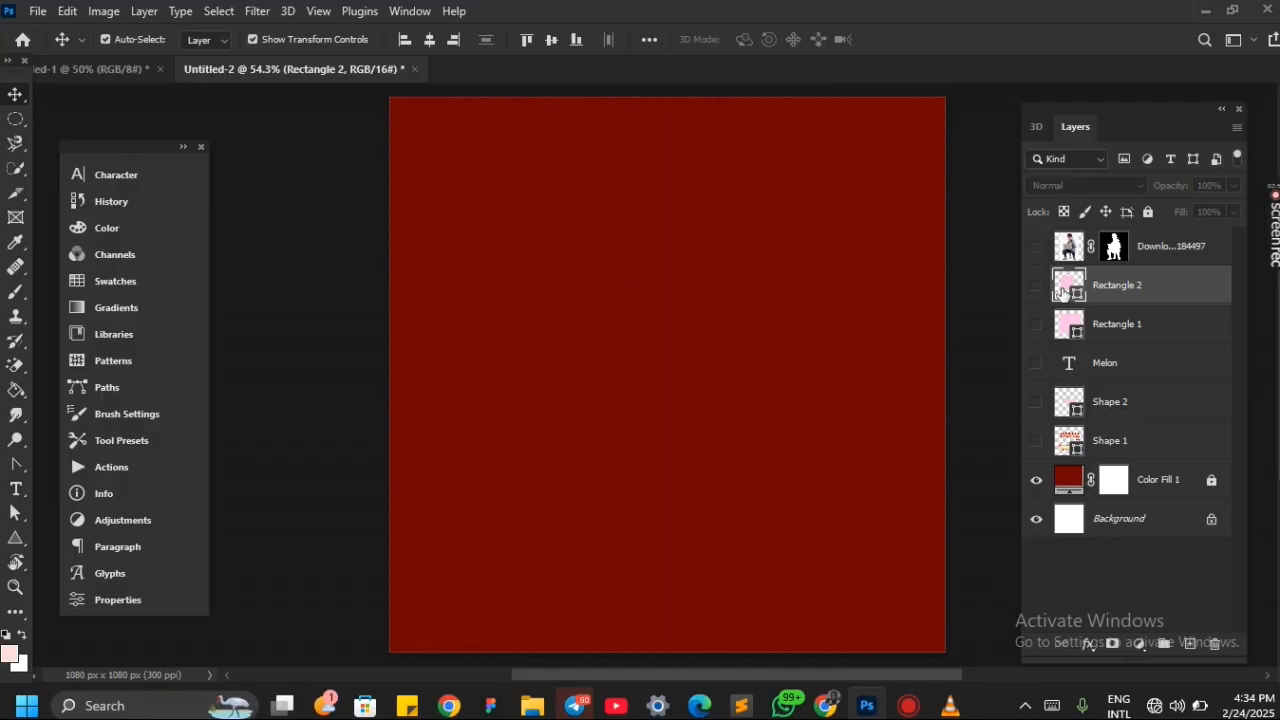
left_click(1036, 285)
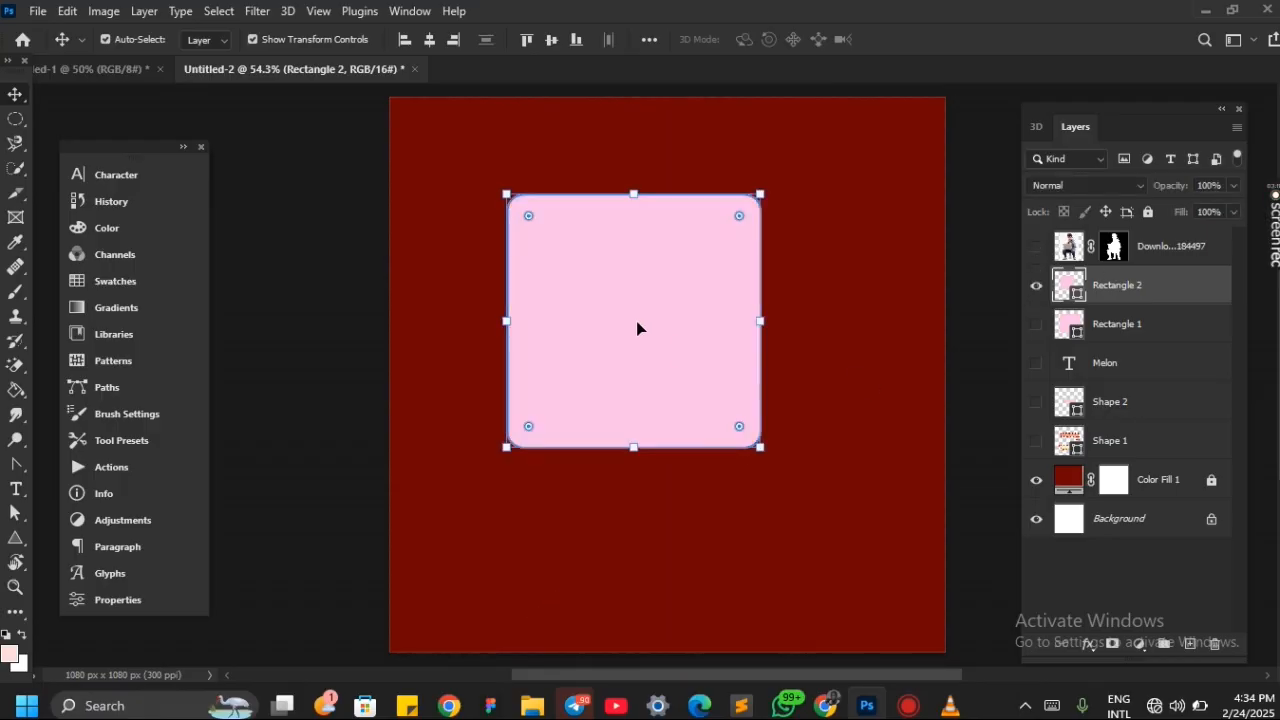
left_click_drag(637, 328, 677, 363)
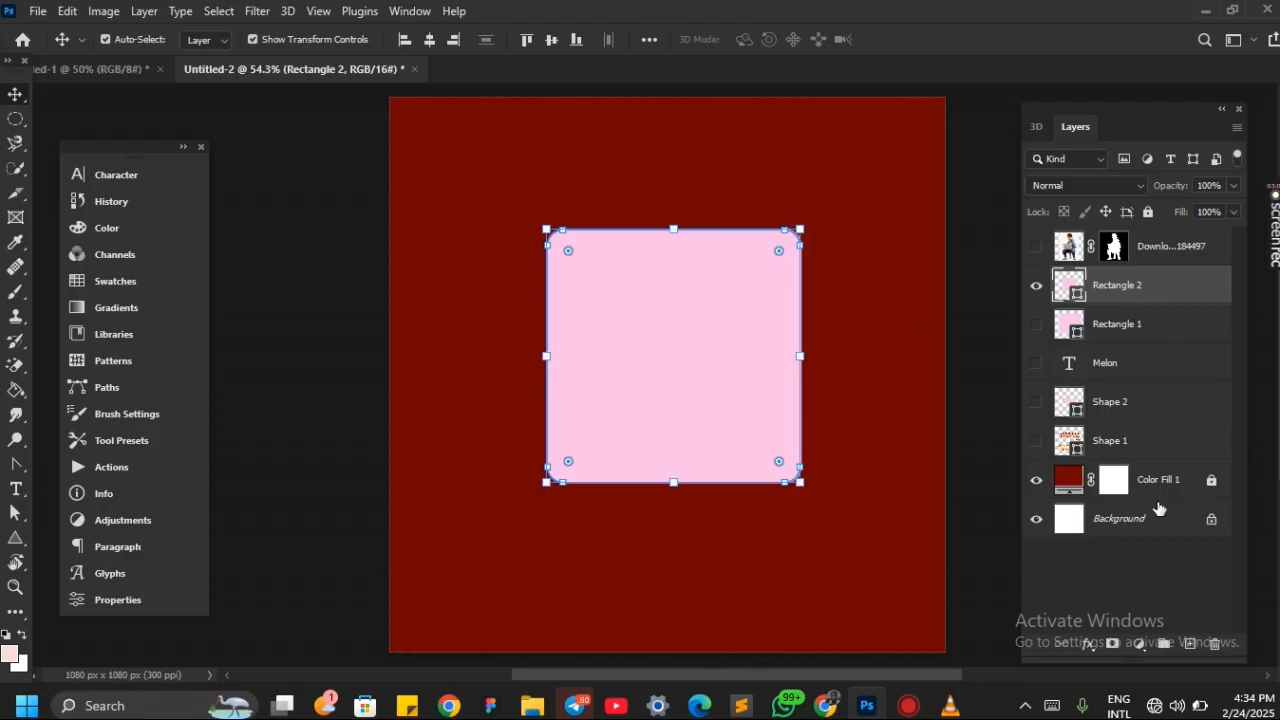
Add a layer mask to Rectangle 2 and shift the masked shape slightly around the canvas center
left_click(1114, 646)
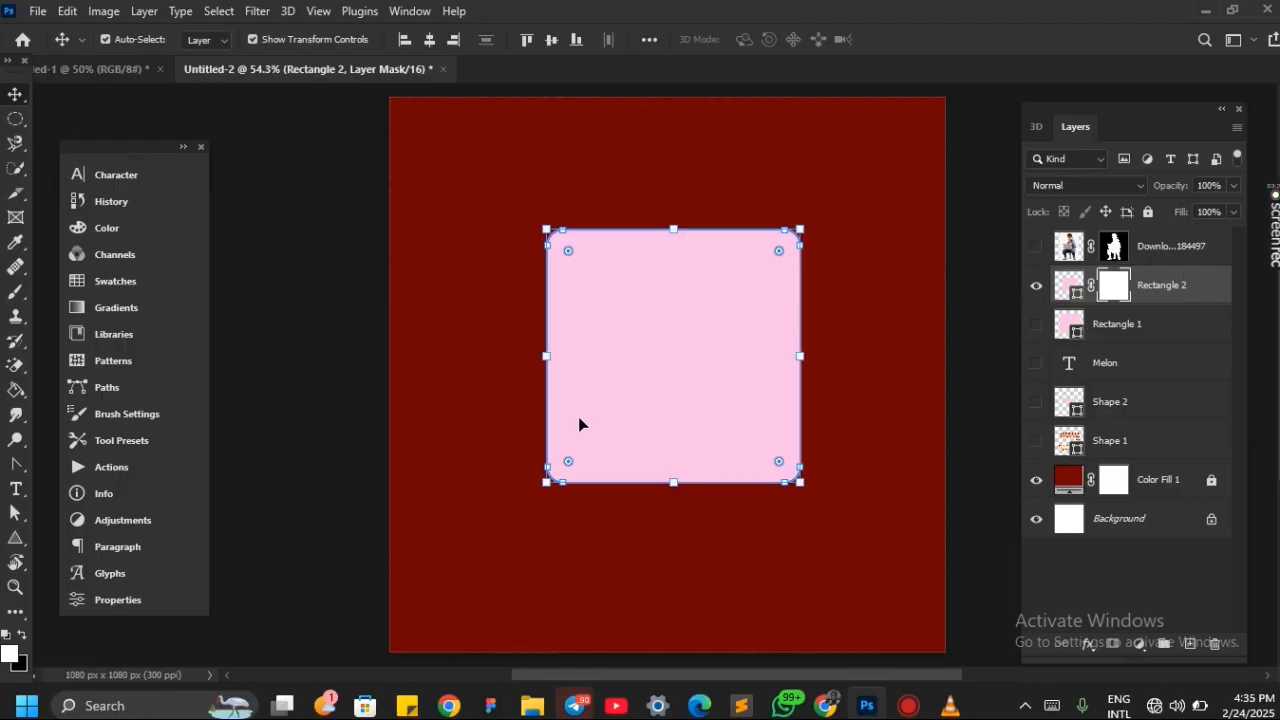
mouse_move(581, 429)
left_mouse_down()
mouse_move(648, 454)
mouse_move(591, 437)
left_mouse_up()
mouse_move(692, 389)
left_mouse_down()
mouse_move(675, 350)
mouse_move(697, 381)
left_mouse_up()
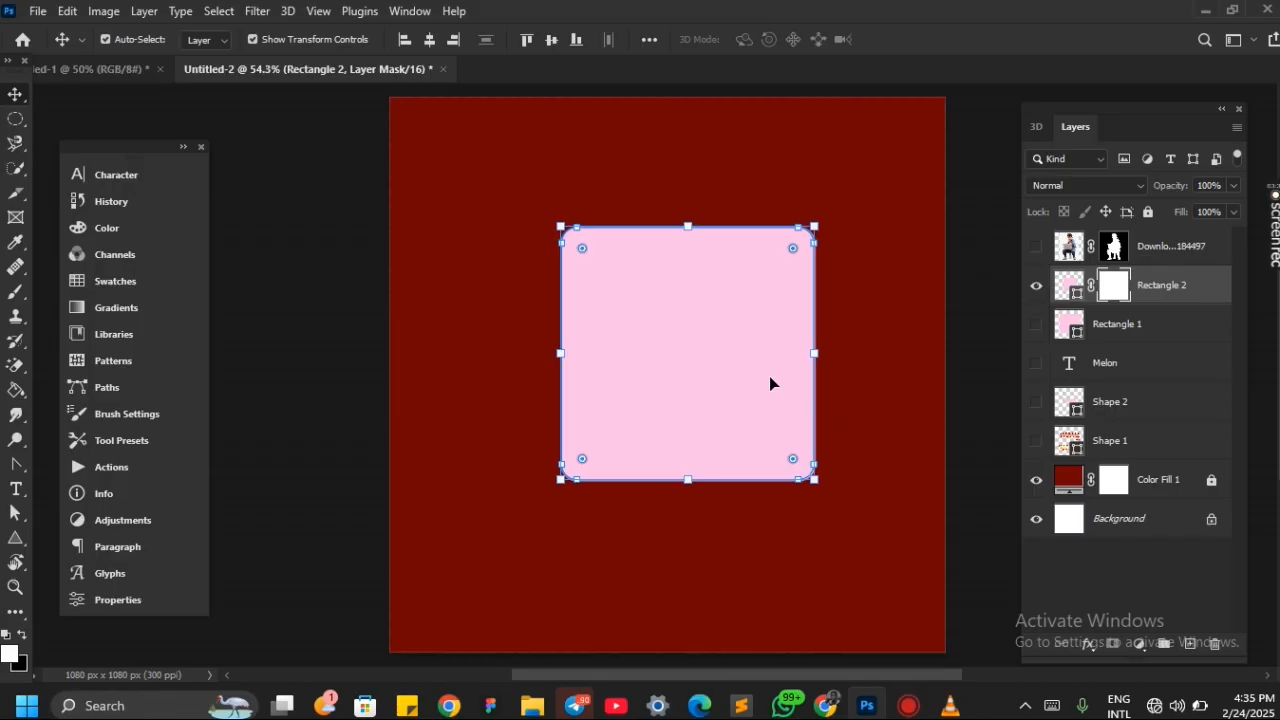
left_click_drag(769, 383, 752, 376)
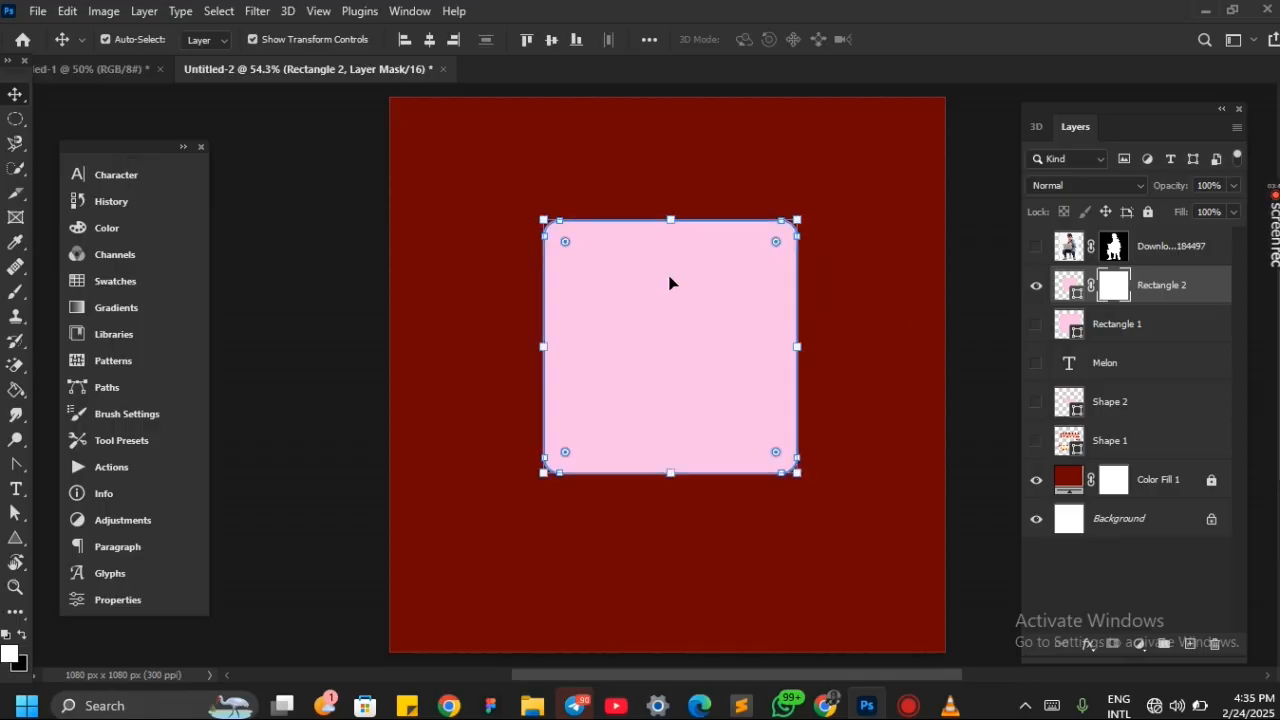
mouse_move(669, 280)
left_mouse_down()
mouse_move(703, 303)
mouse_move(680, 289)
left_mouse_up()
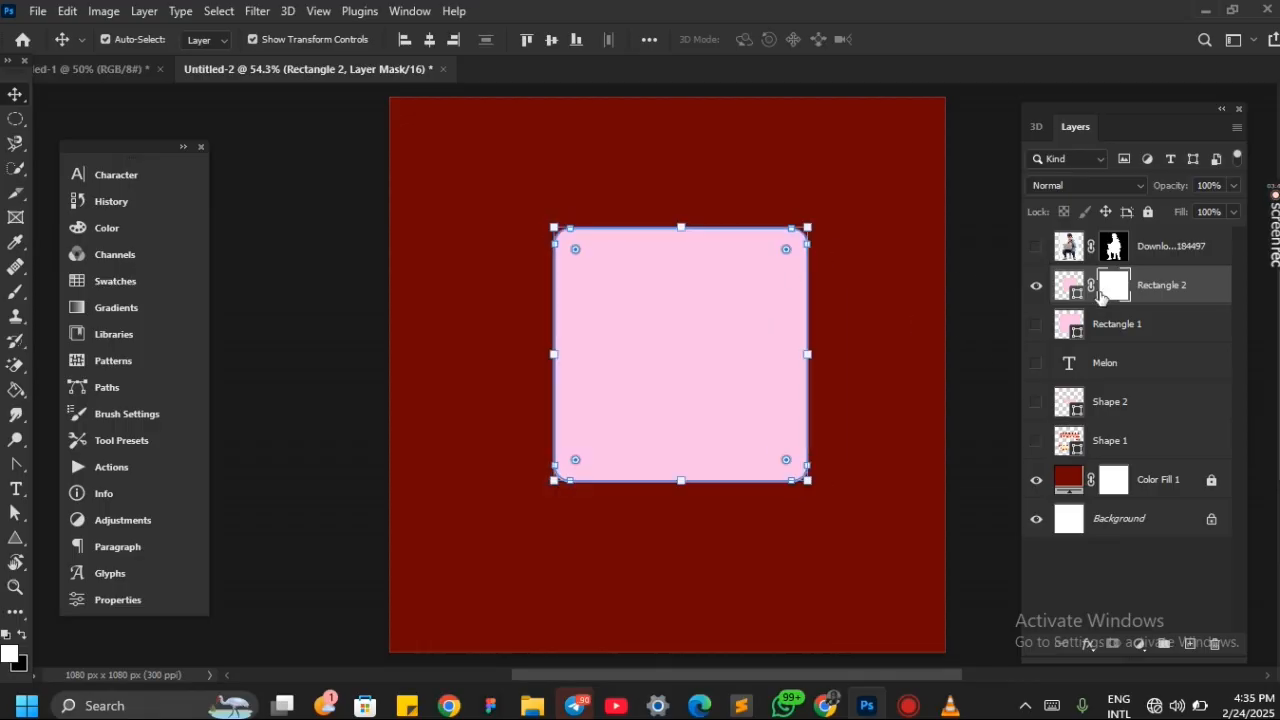
Set the Brush tool to the Soft Round preset from General Brushes for painting on Rectangle 2's mask
key("b")
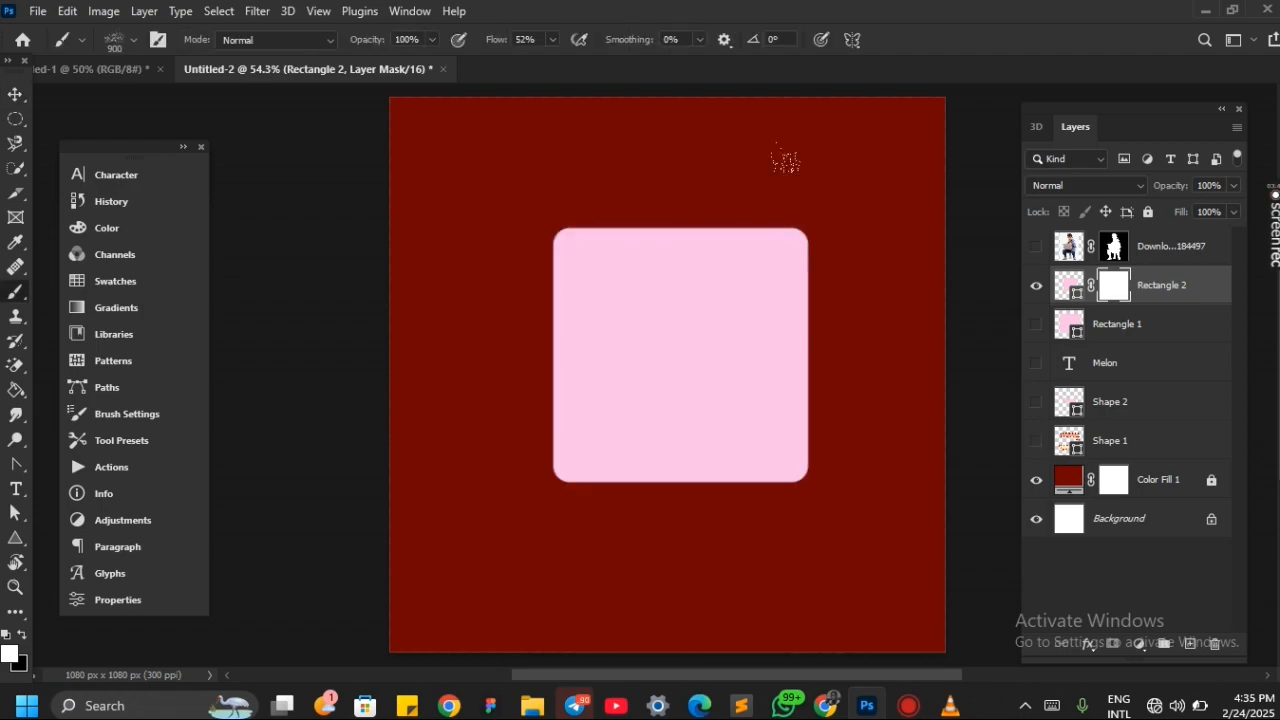
left_click(136, 44)
left_click(150, 219)
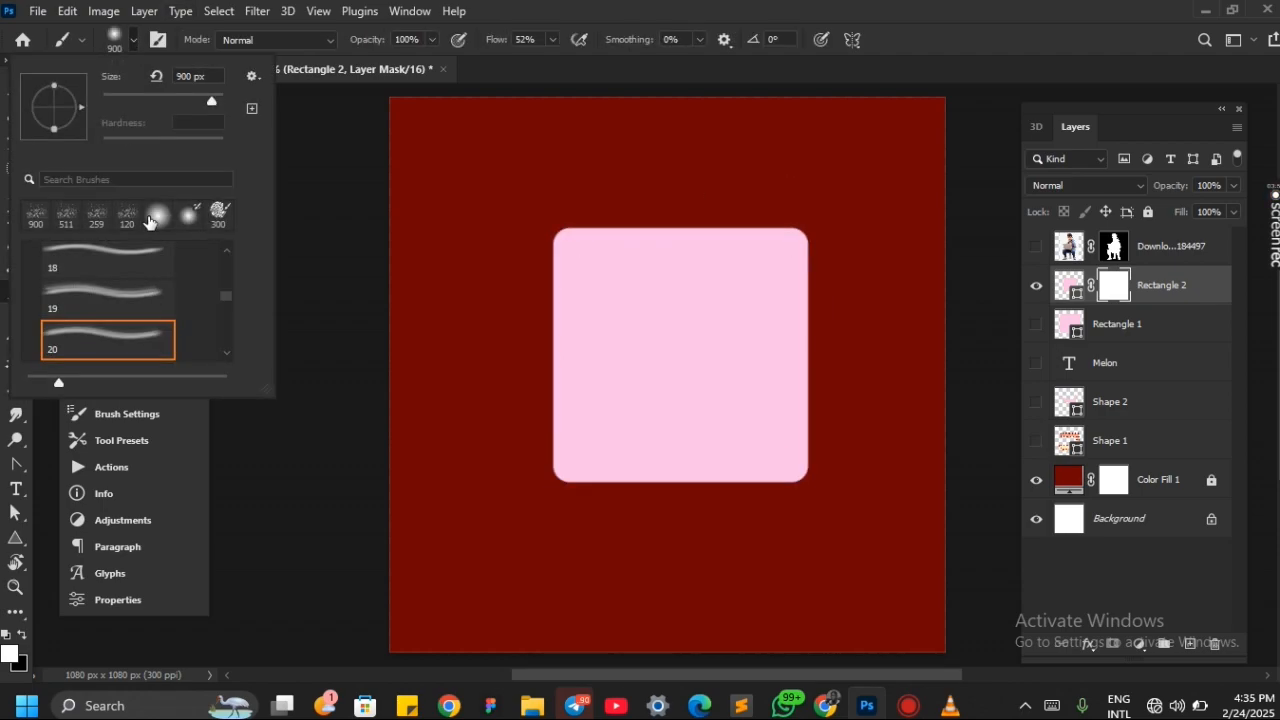
scroll(110, 236, "up", 6)
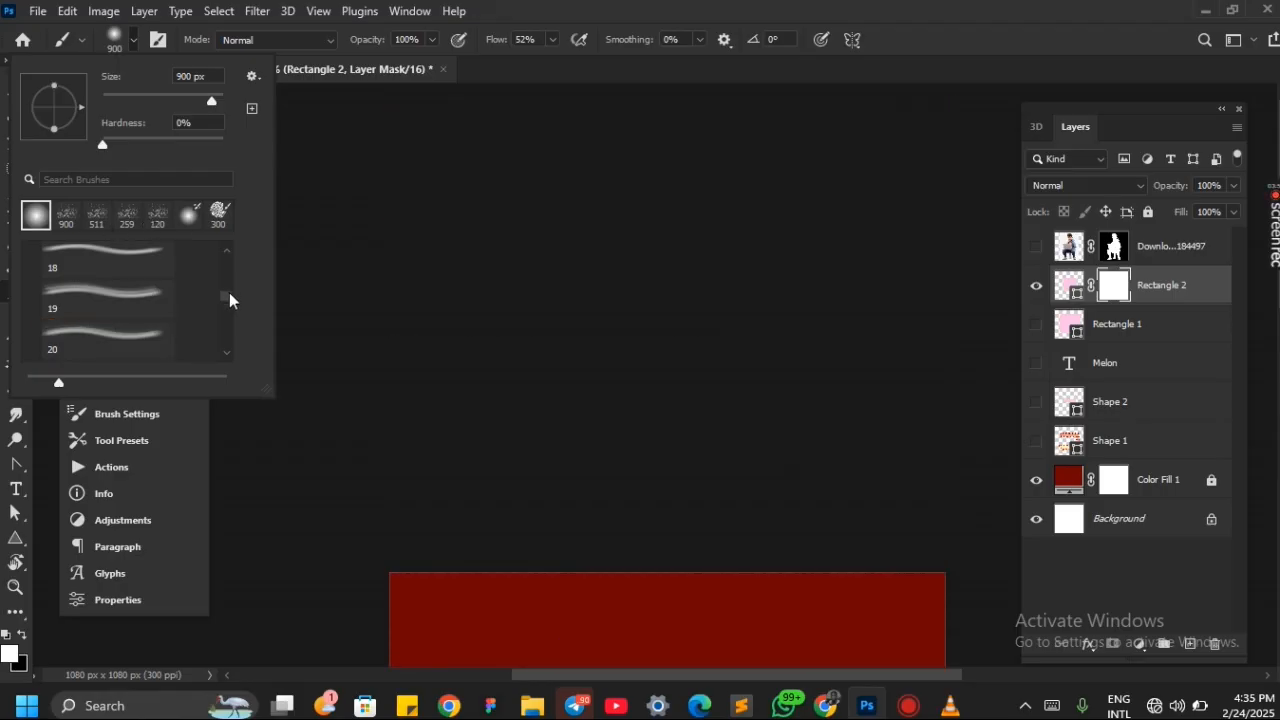
scroll(229, 300, "up", 5)
scroll(148, 314, "down", 1)
scroll(146, 318, "up", 1)
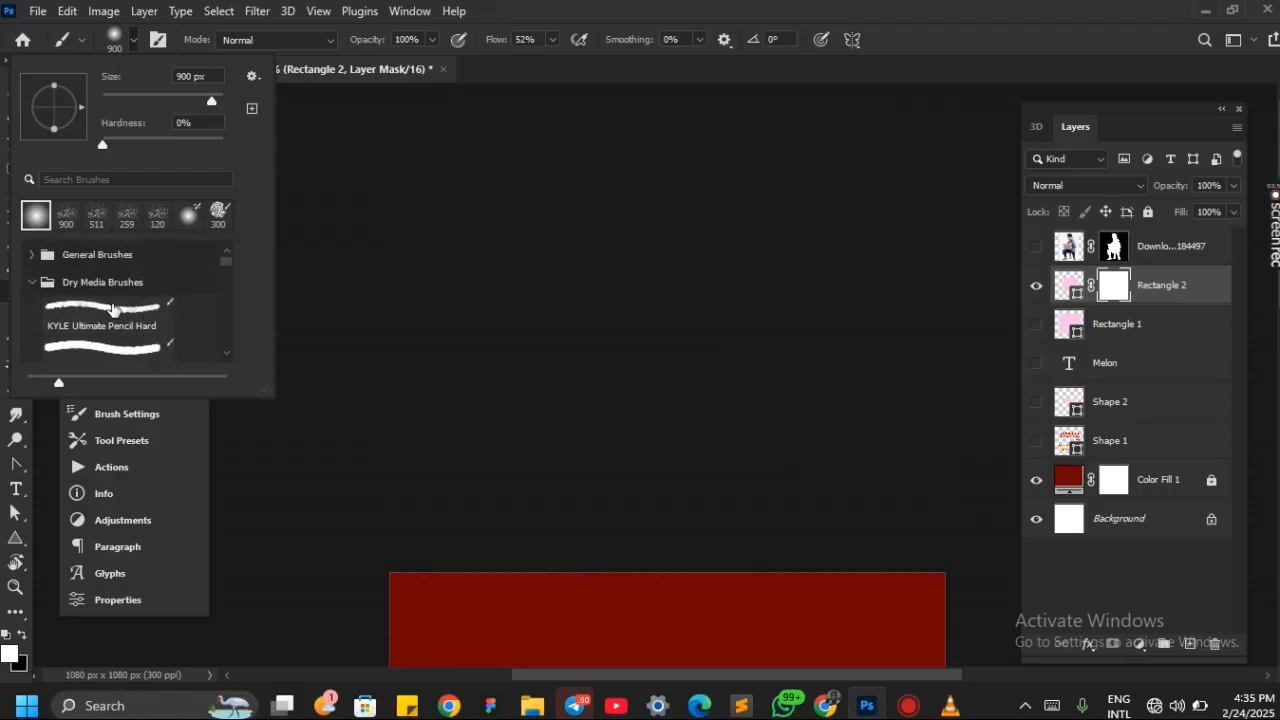
left_click(32, 255)
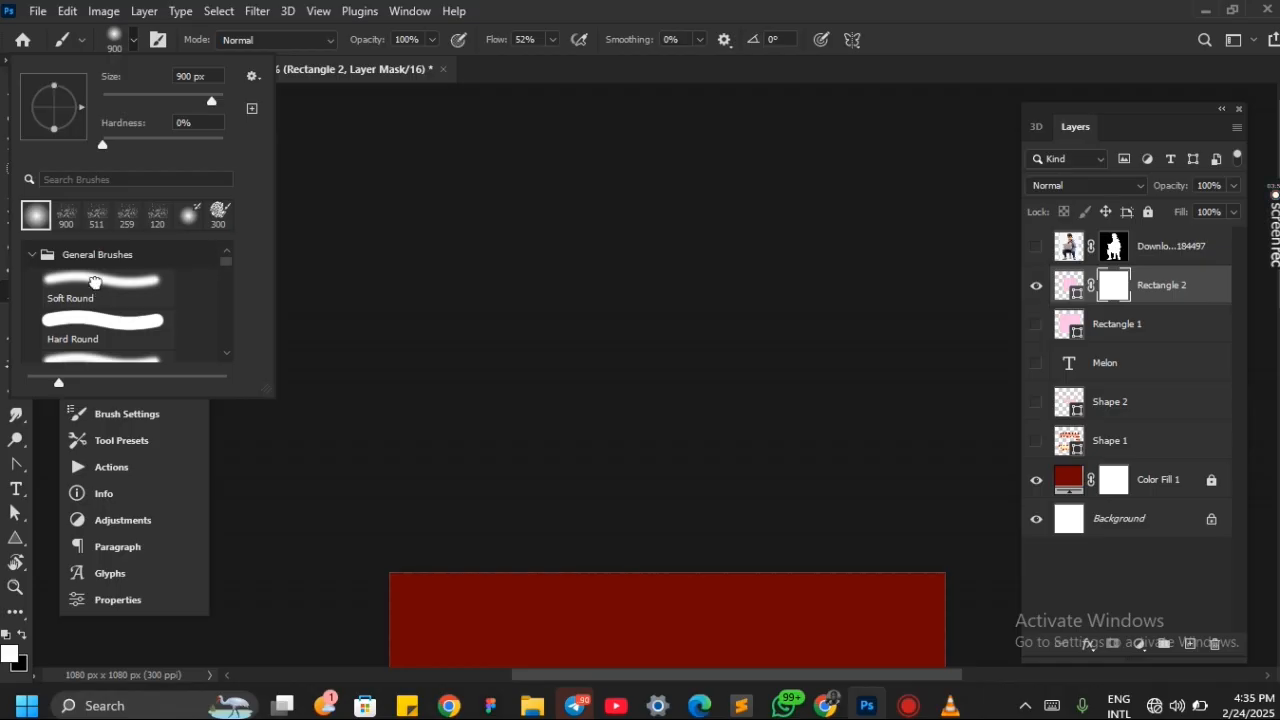
left_click(95, 282)
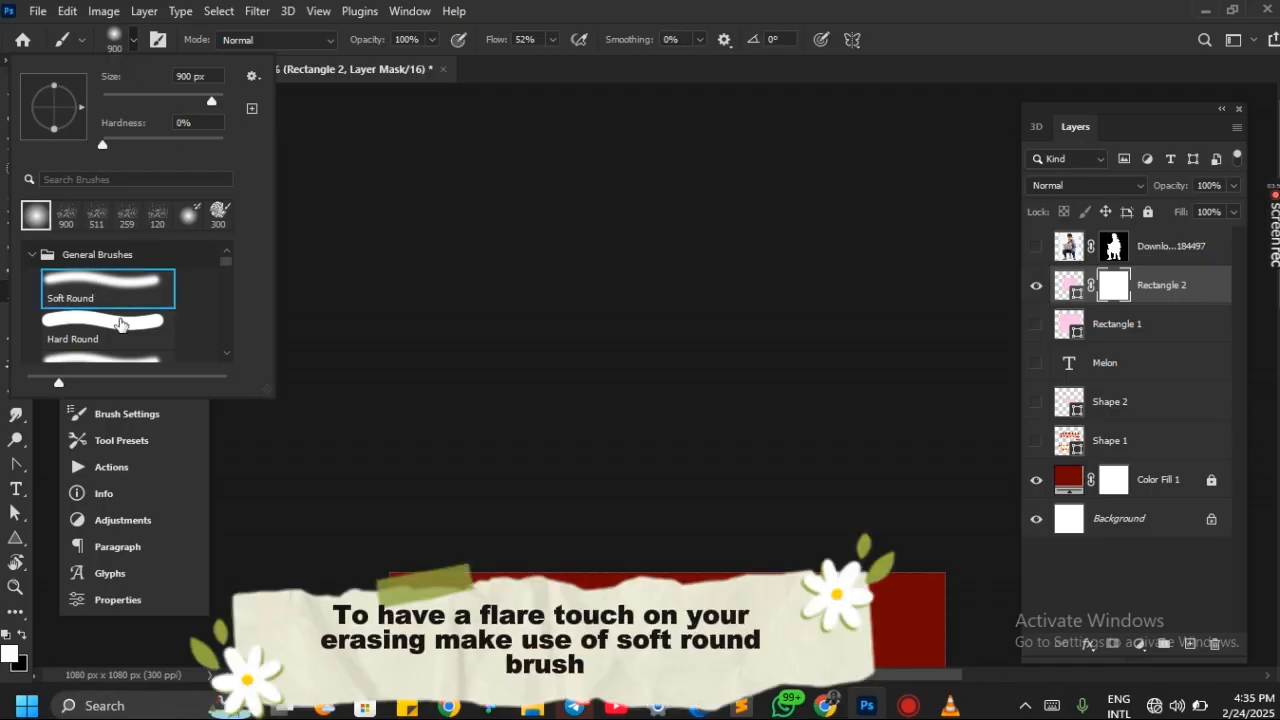
left_click(144, 40)
scroll(334, 90, "up", 4)
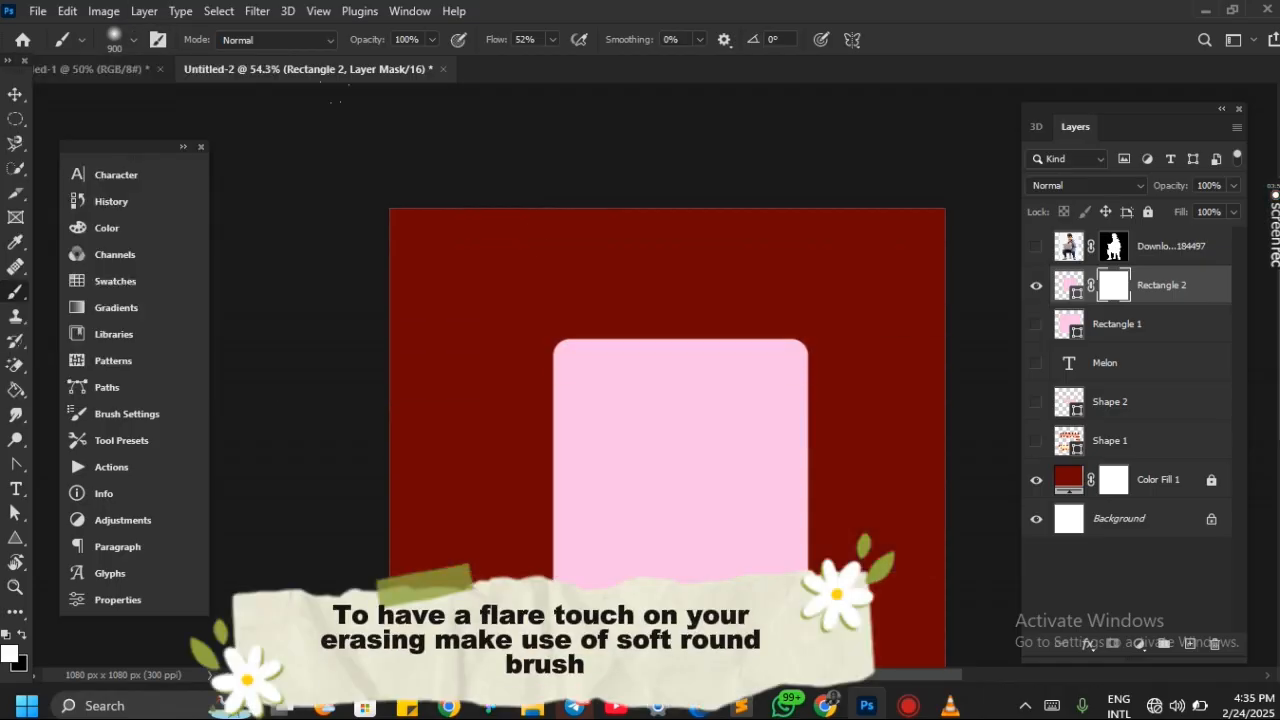
scroll(656, 352, "down", 3)
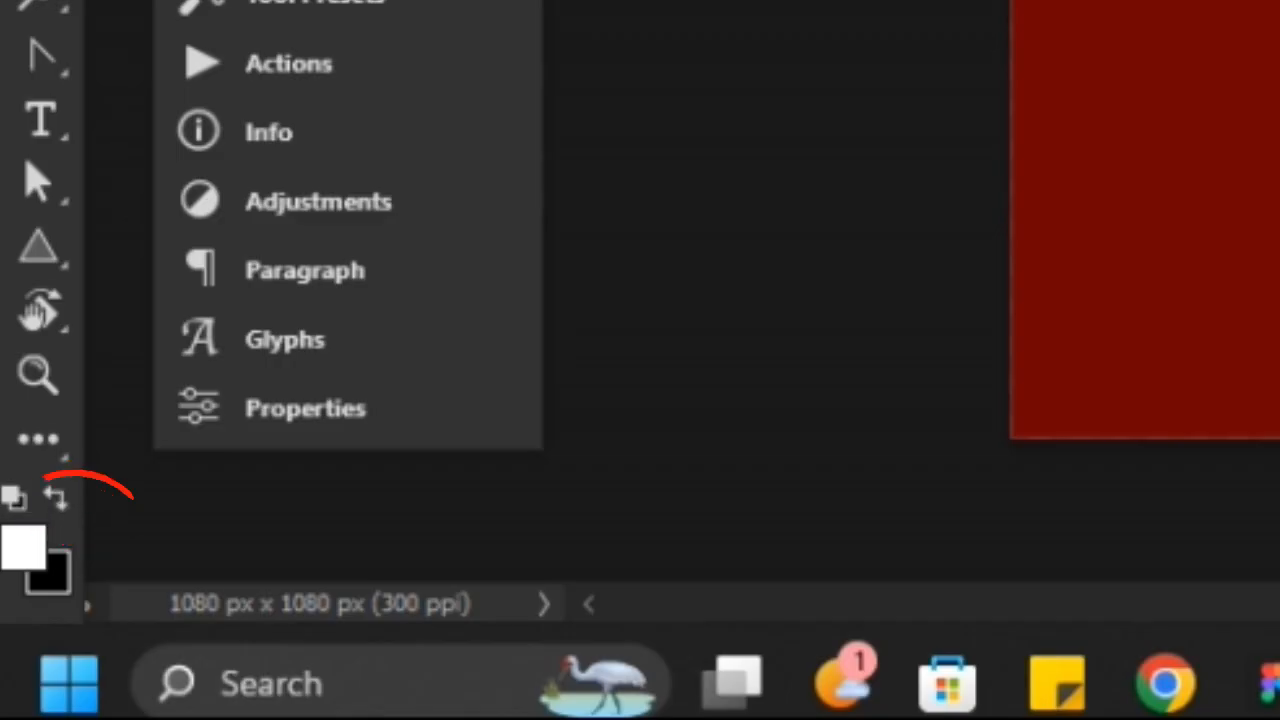
Paint black on Rectangle 2's layer mask to fade out the shape's lower part and upper-right area
left_click(56, 496)
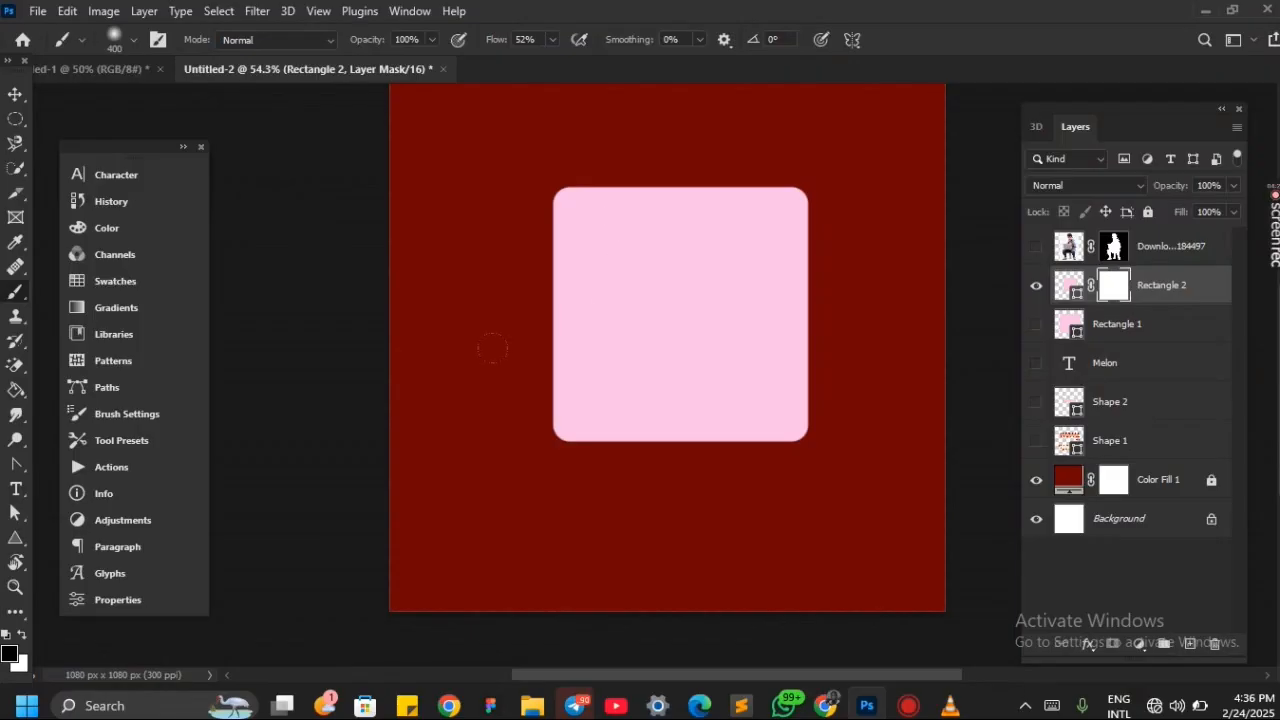
mouse_move(492, 349)
left_mouse_down()
mouse_move(745, 360)
mouse_move(383, 387)
mouse_move(431, 408)
mouse_move(697, 411)
mouse_move(729, 396)
mouse_move(513, 397)
left_mouse_up()
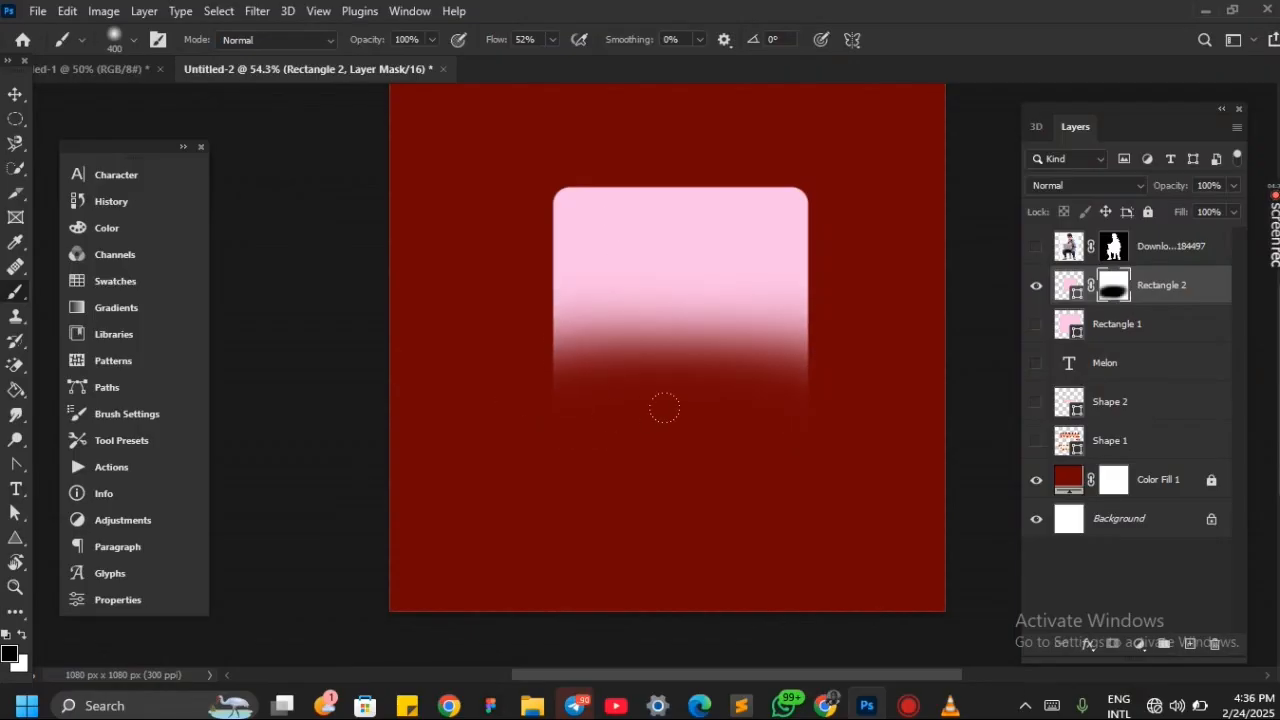
mouse_move(495, 314)
left_mouse_down()
mouse_move(448, 294)
mouse_move(423, 266)
left_mouse_up()
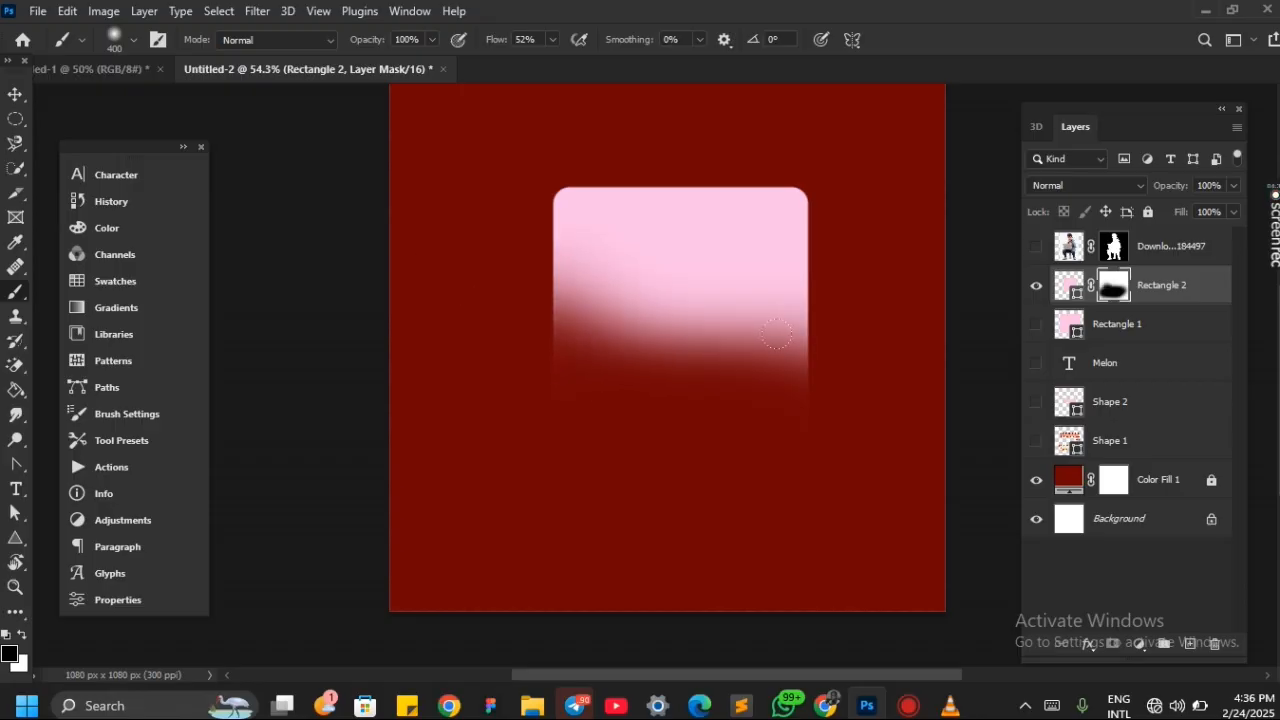
mouse_move(772, 344)
left_mouse_down()
mouse_move(787, 283)
mouse_move(643, 399)
mouse_move(791, 310)
left_mouse_up()
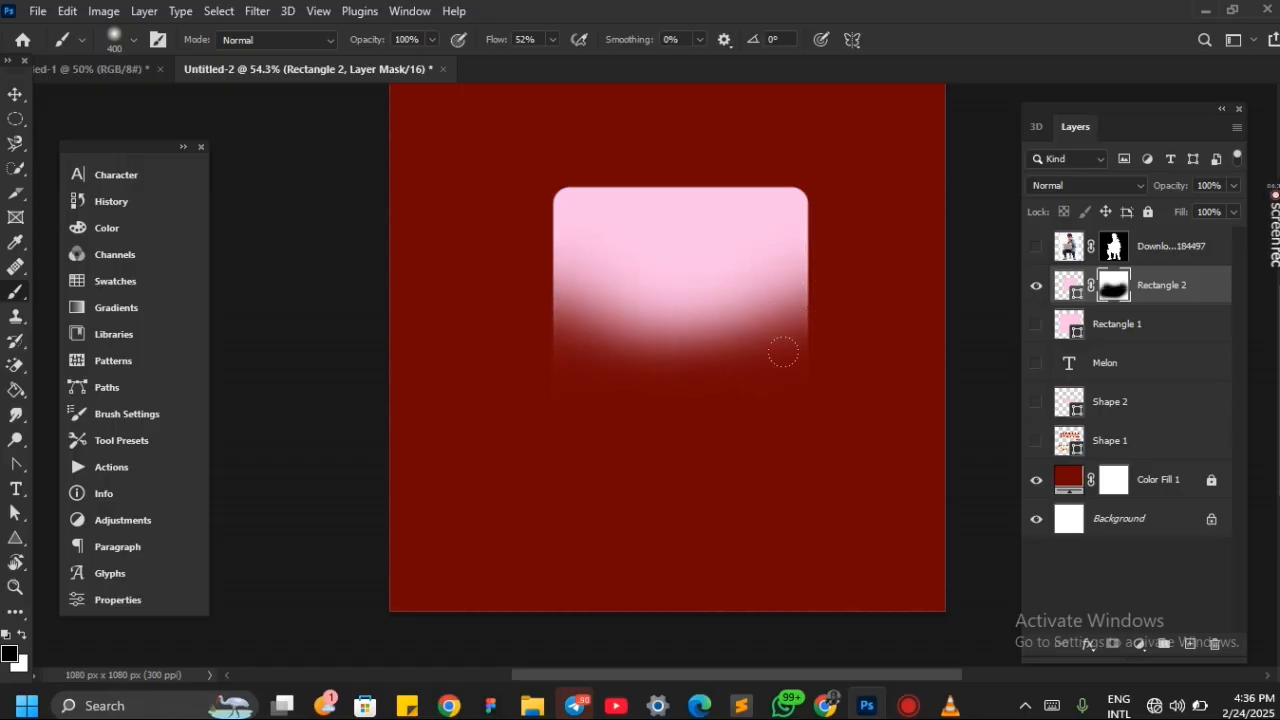
mouse_move(783, 352)
left_mouse_down()
mouse_move(790, 290)
mouse_move(683, 417)
left_mouse_up()
mouse_move(780, 143)
left_mouse_down()
mouse_move(697, 325)
mouse_move(720, 250)
mouse_move(640, 207)
left_mouse_up()
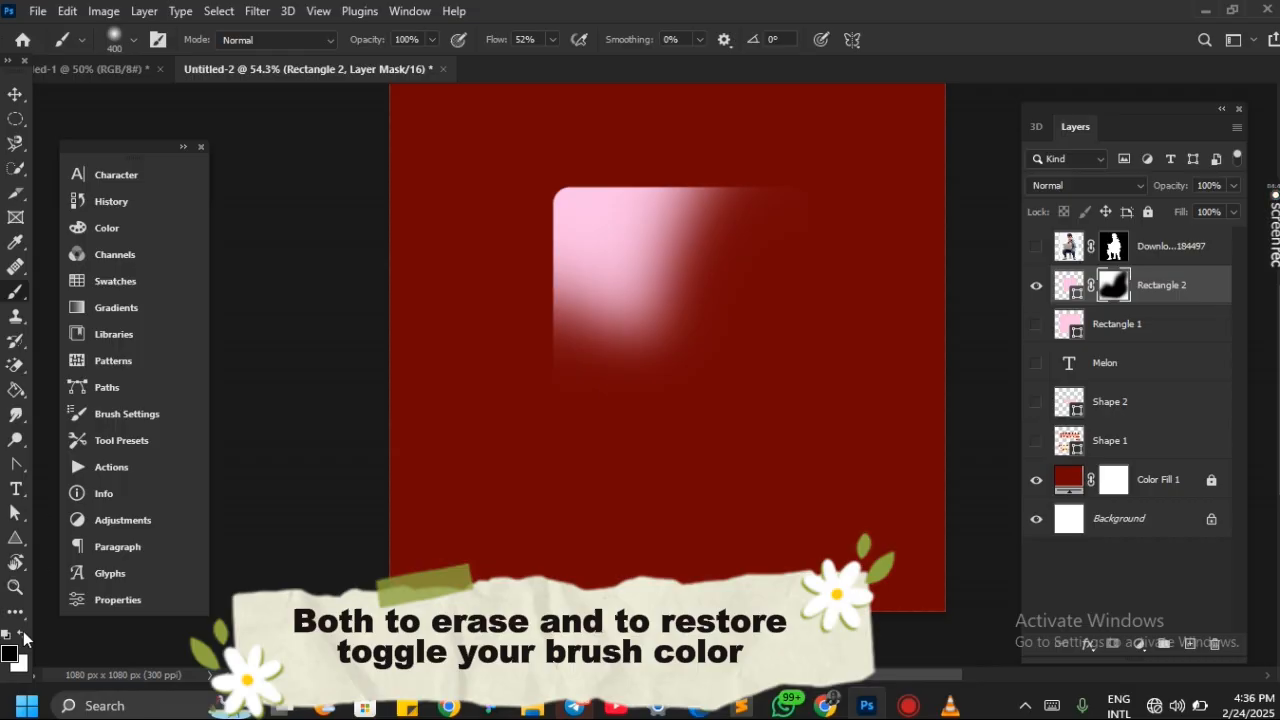
Paint white on Rectangle 2's layer mask to restore the whole pink shape, and return to the Move tool
key("x")
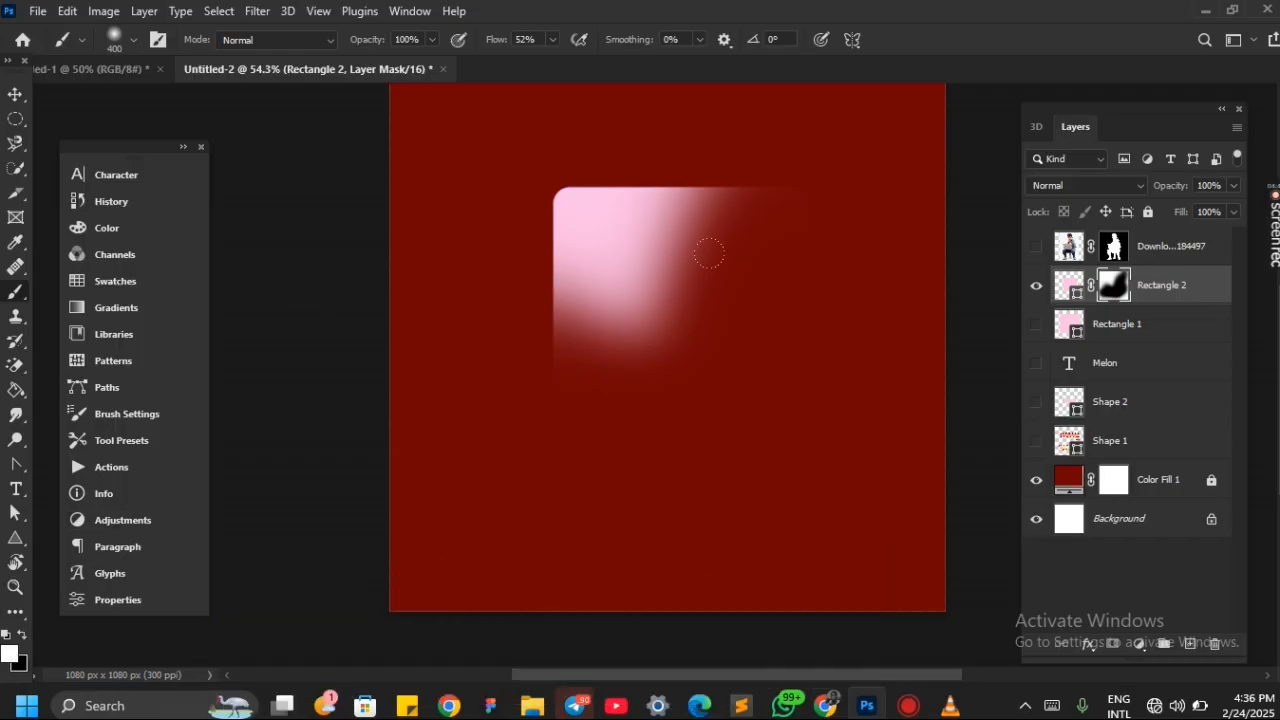
mouse_move(613, 197)
left_mouse_down()
mouse_move(489, 220)
mouse_move(511, 306)
mouse_move(700, 420)
mouse_move(800, 430)
mouse_move(575, 385)
left_mouse_up()
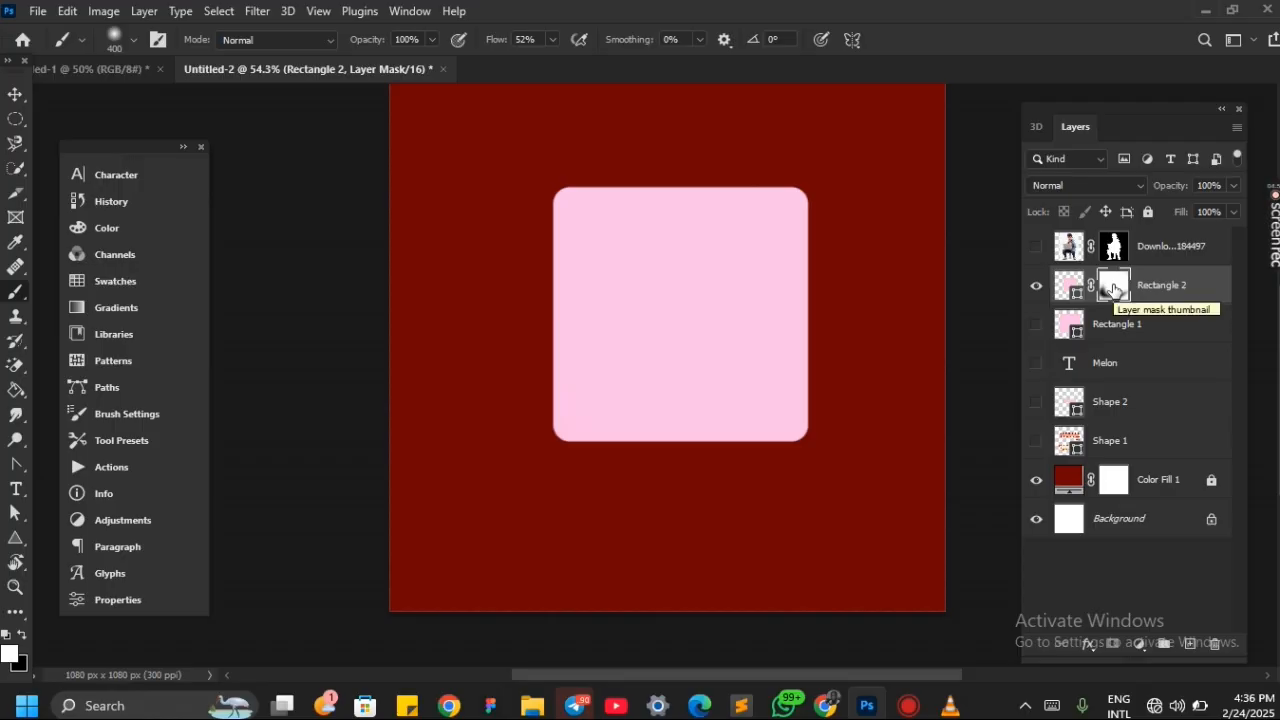
key("v")
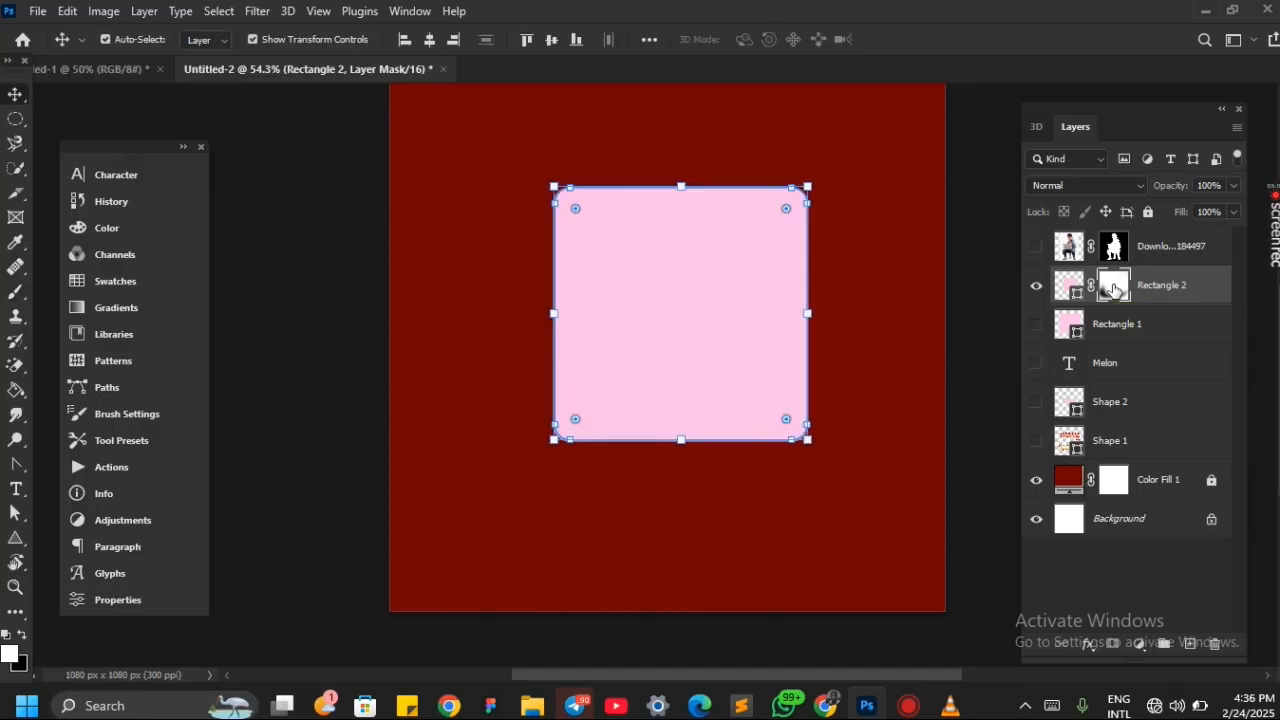
Hide Rectangle 2, show the cartoon layer in its place, and make the cartoon's layer mask thumbnail active
left_click(1037, 286)
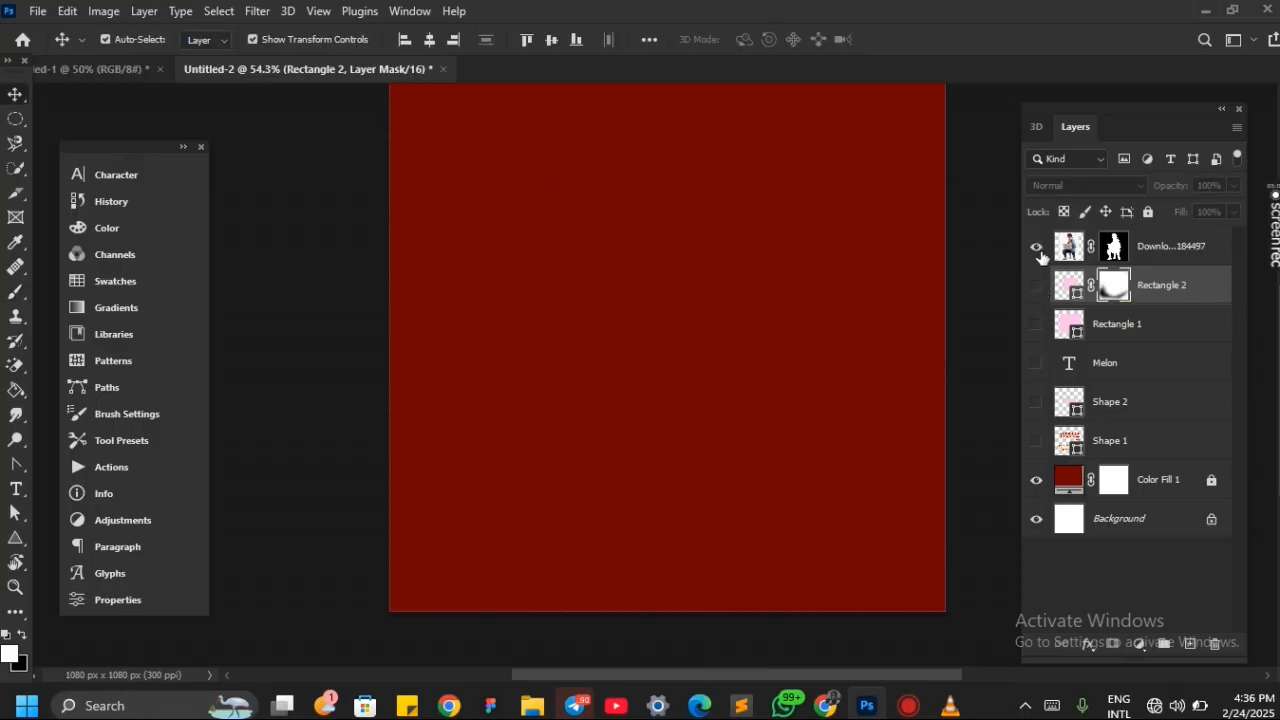
left_click(1038, 249)
left_click(710, 365)
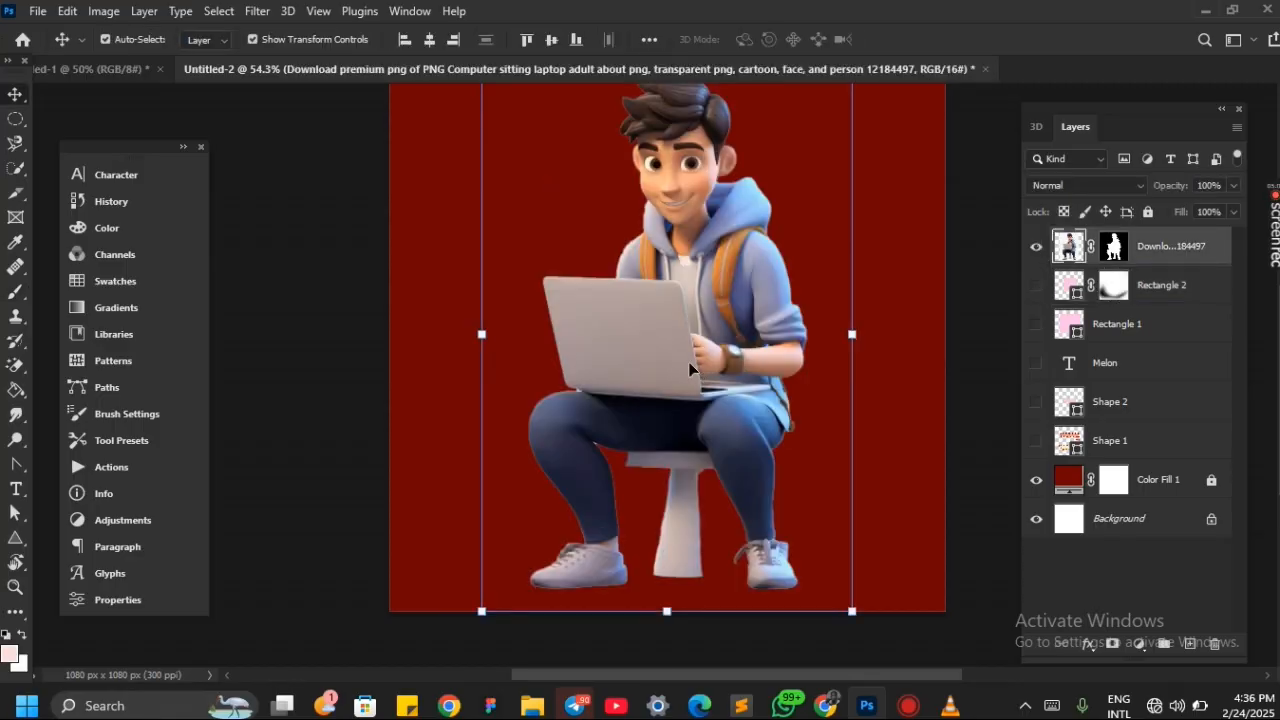
key("ctrl+minus")
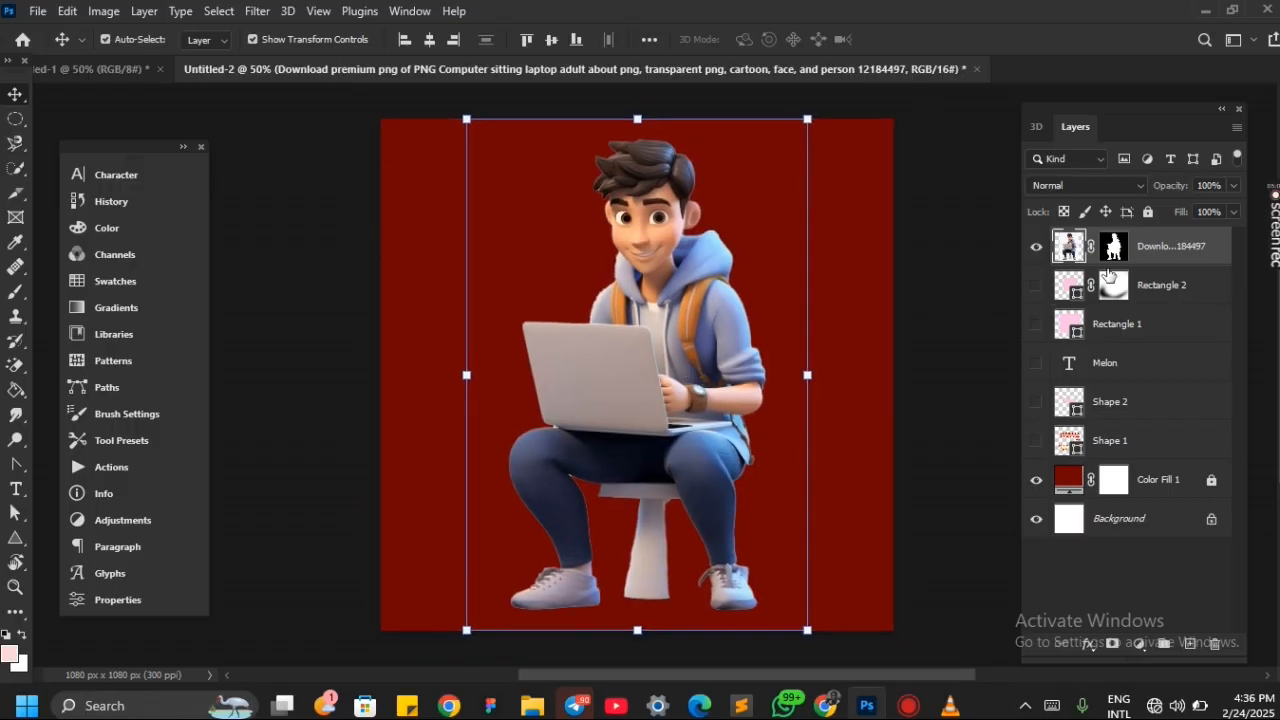
left_click(1113, 250)
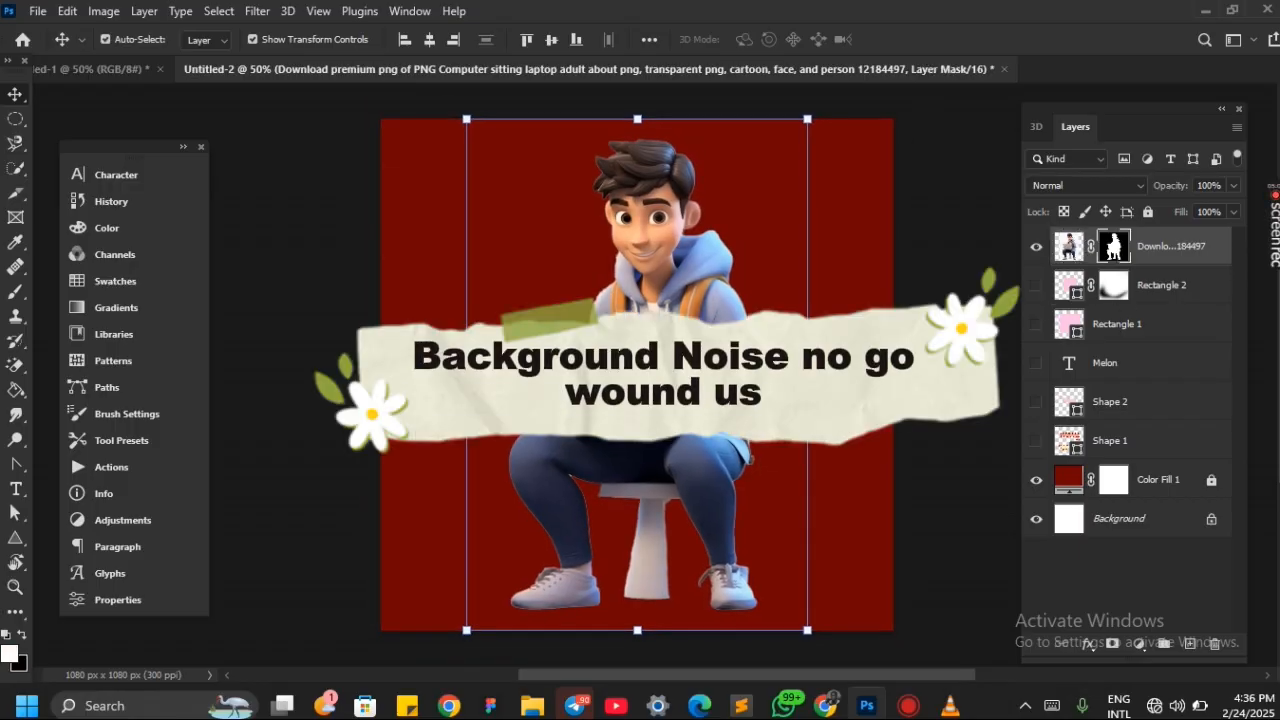
Shift the masked cartoon slightly down on the canvas
scroll(689, 470, "down", 3)
scroll(689, 466, "up", 1)
left_click_drag(670, 411, 674, 420)
scroll(674, 420, "up", 2)
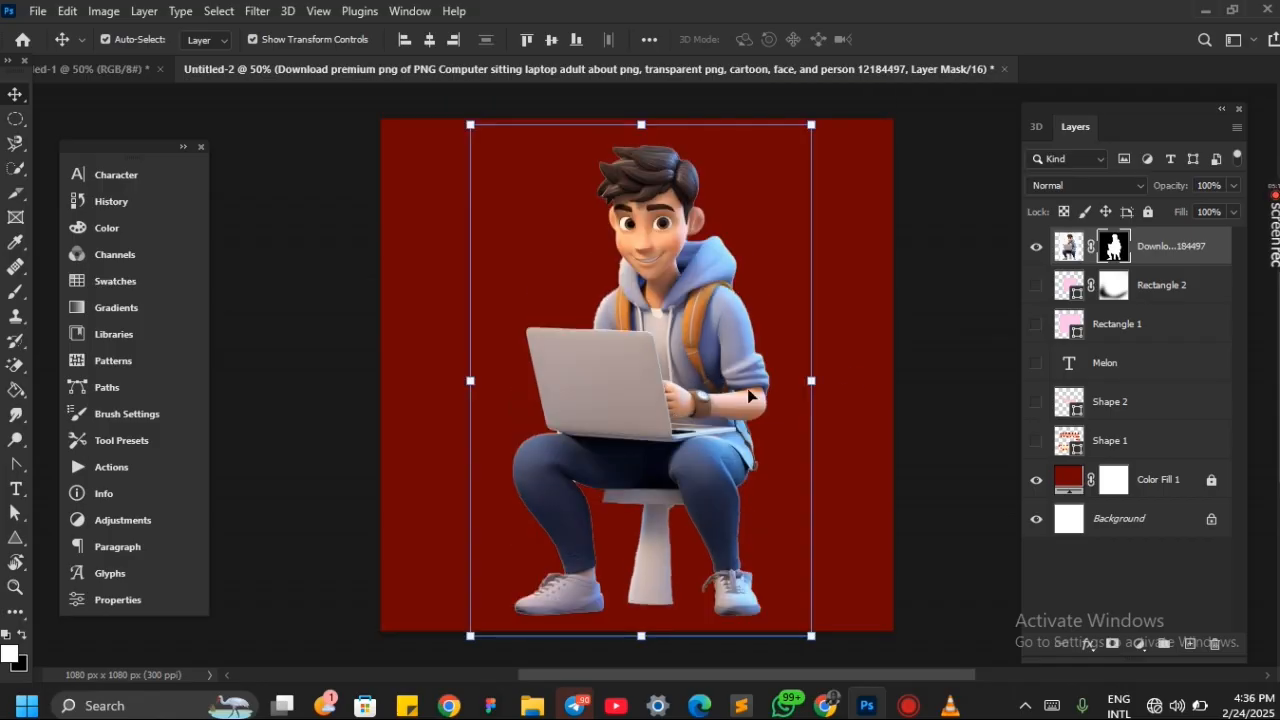
scroll(887, 336, "down", 2)
scroll(887, 336, "up", 2)
scroll(887, 335, "down", 2)
scroll(686, 378, "up", 1)
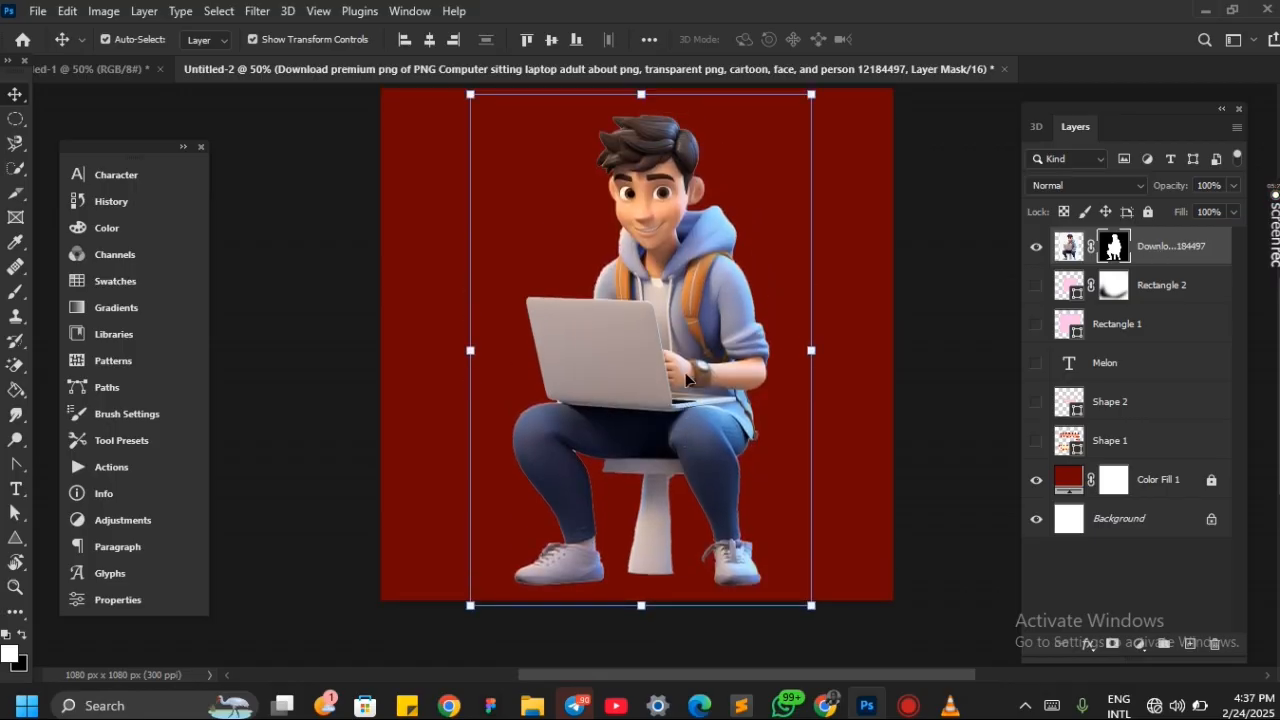
Brush white over the cartoon's layer mask to bring back the removed checkered background around the figure
key("b")
scroll(625, 313, "down", 3)
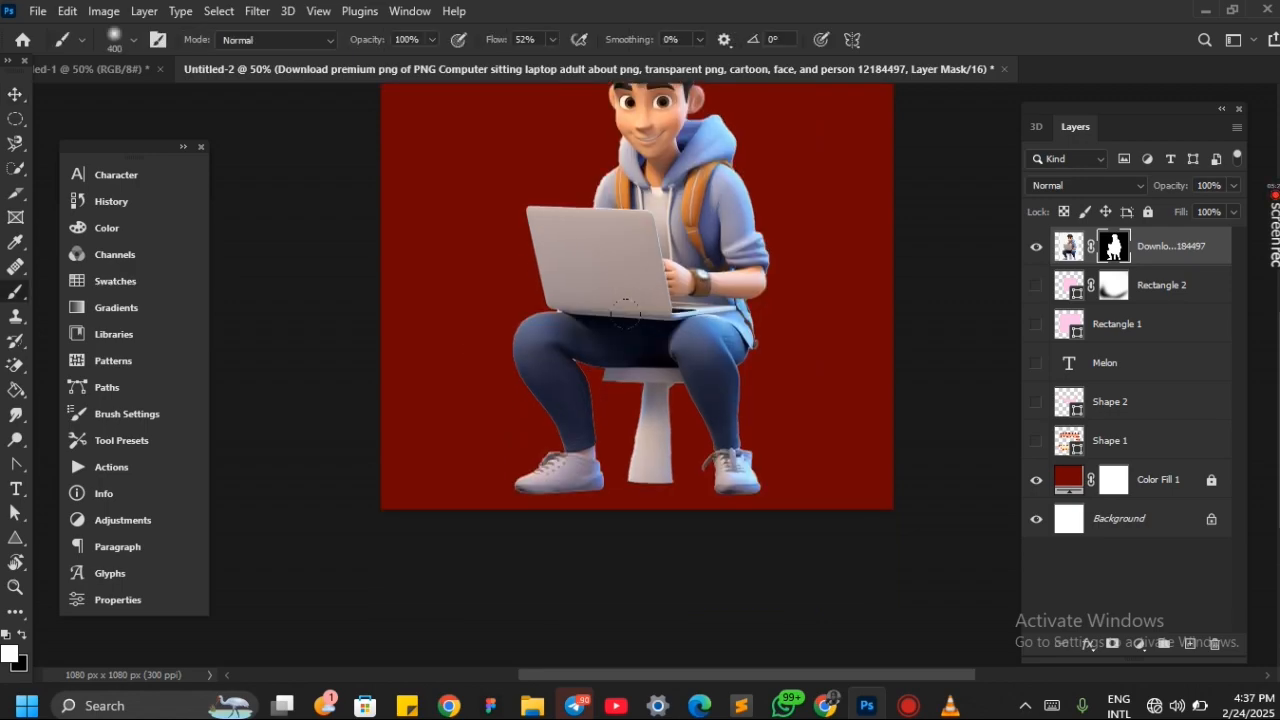
mouse_move(607, 430)
left_mouse_down()
mouse_move(541, 369)
mouse_move(536, 398)
mouse_move(447, 451)
mouse_move(725, 388)
mouse_move(763, 358)
mouse_move(546, 358)
mouse_move(720, 55)
mouse_move(500, 145)
mouse_move(630, 101)
mouse_move(548, 141)
mouse_move(580, 78)
left_mouse_up()
scroll(569, 134, "up", 4)
left_click_drag(840, 71, 520, 200)
scroll(564, 332, "down", 4)
scroll(566, 330, "up", 3)
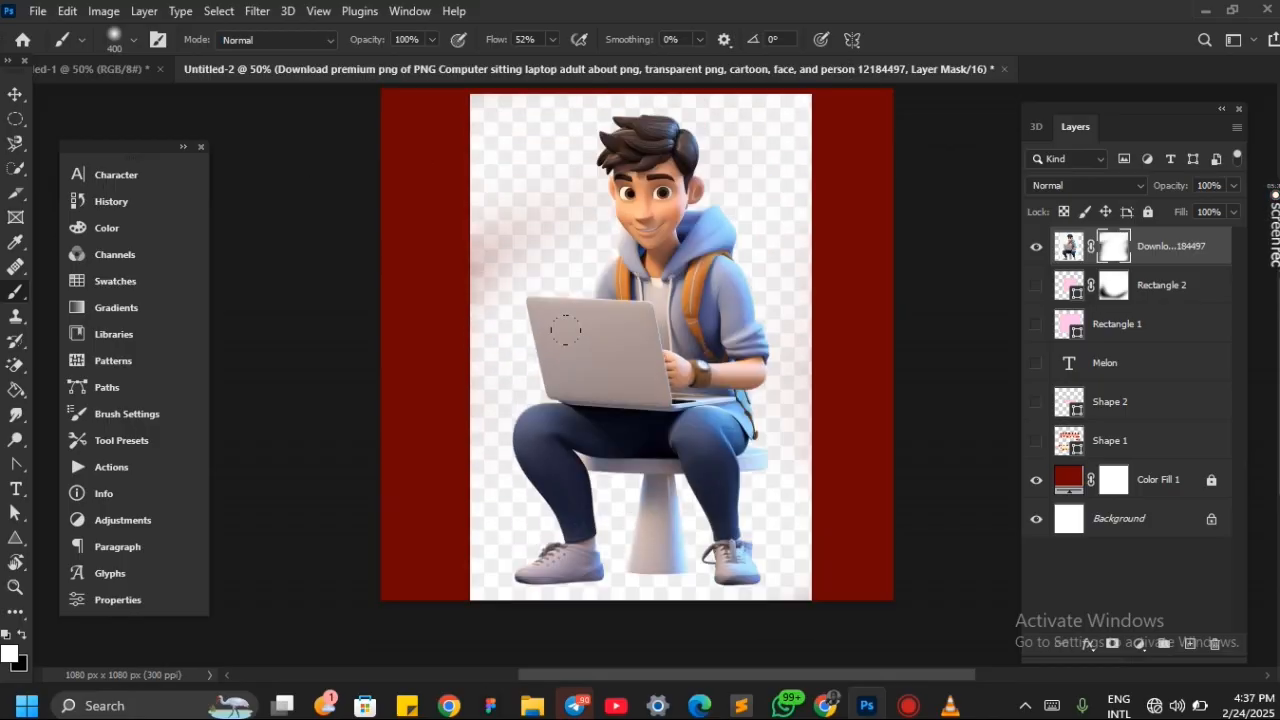
Undo the white mask strokes and the small shift of the cartoon
key("ctrl+z")
key("ctrl+z")
key("ctrl+z")
key("ctrl+z")
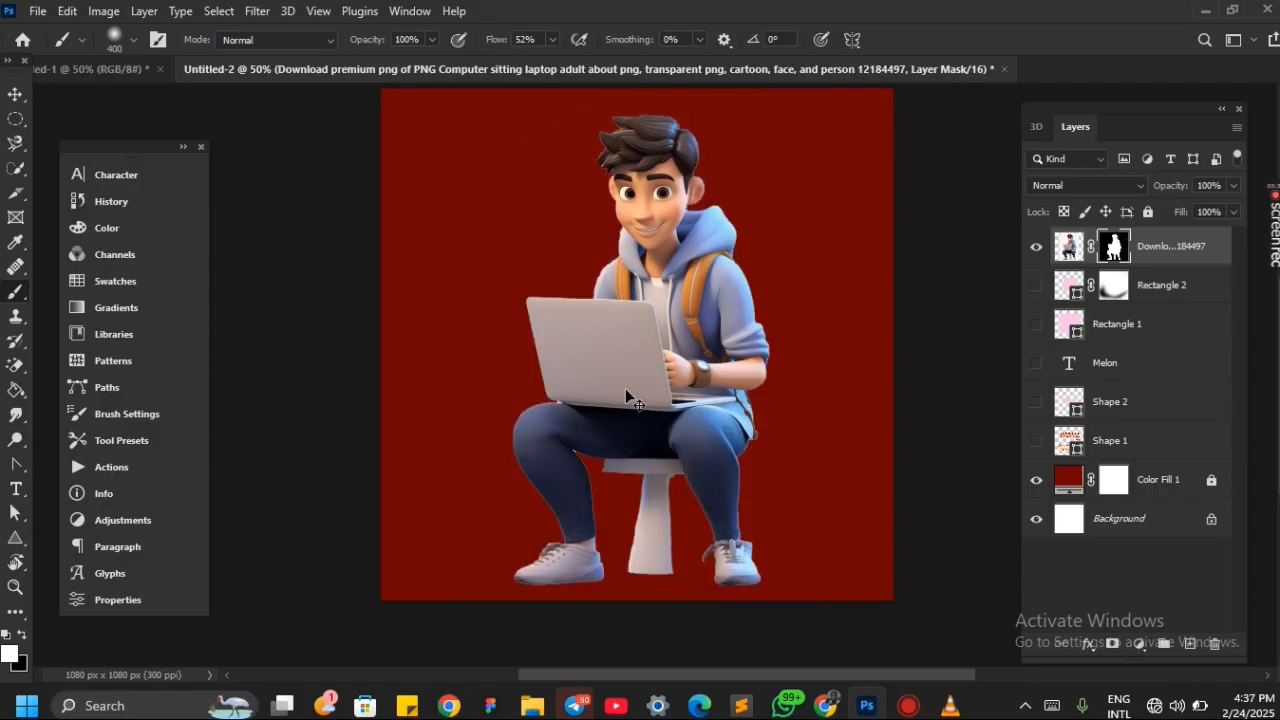
scroll(565, 330, "up", 1)
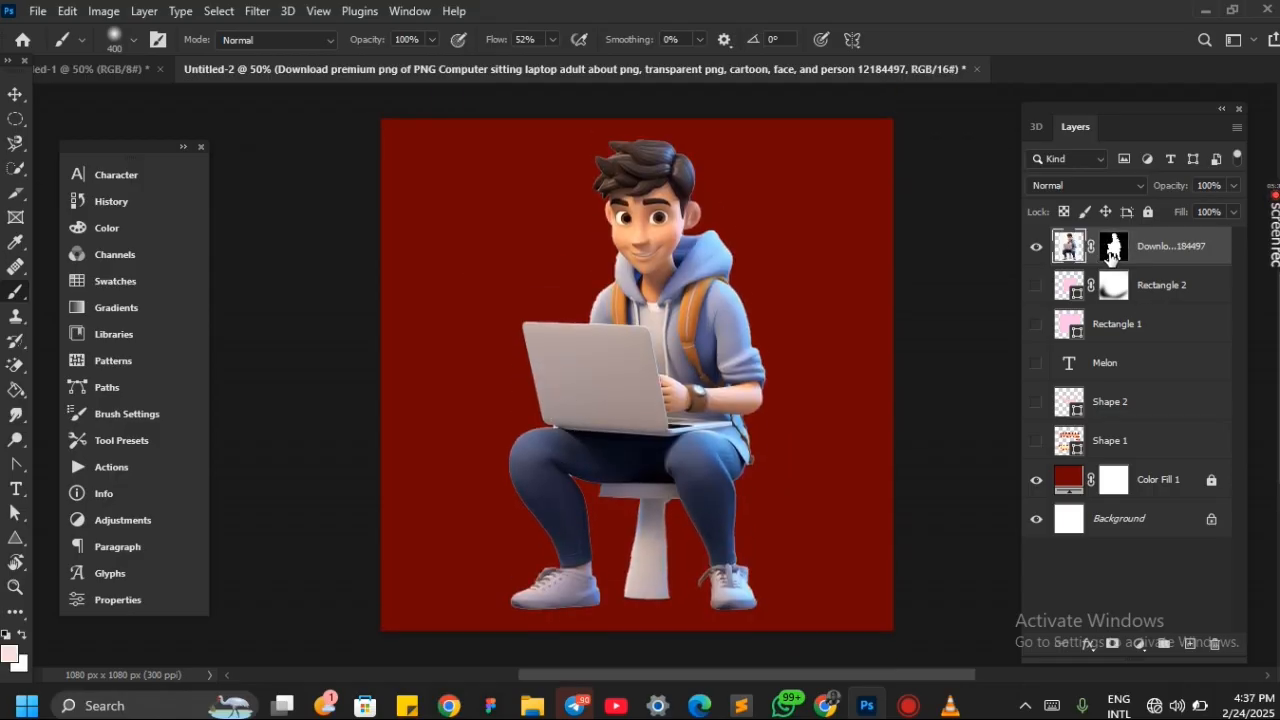
Fade out the cartoon's legs and stool by painting black on its layer mask with the soft brush at size 600
left_click(1111, 253)
scroll(645, 435, "down", 4)
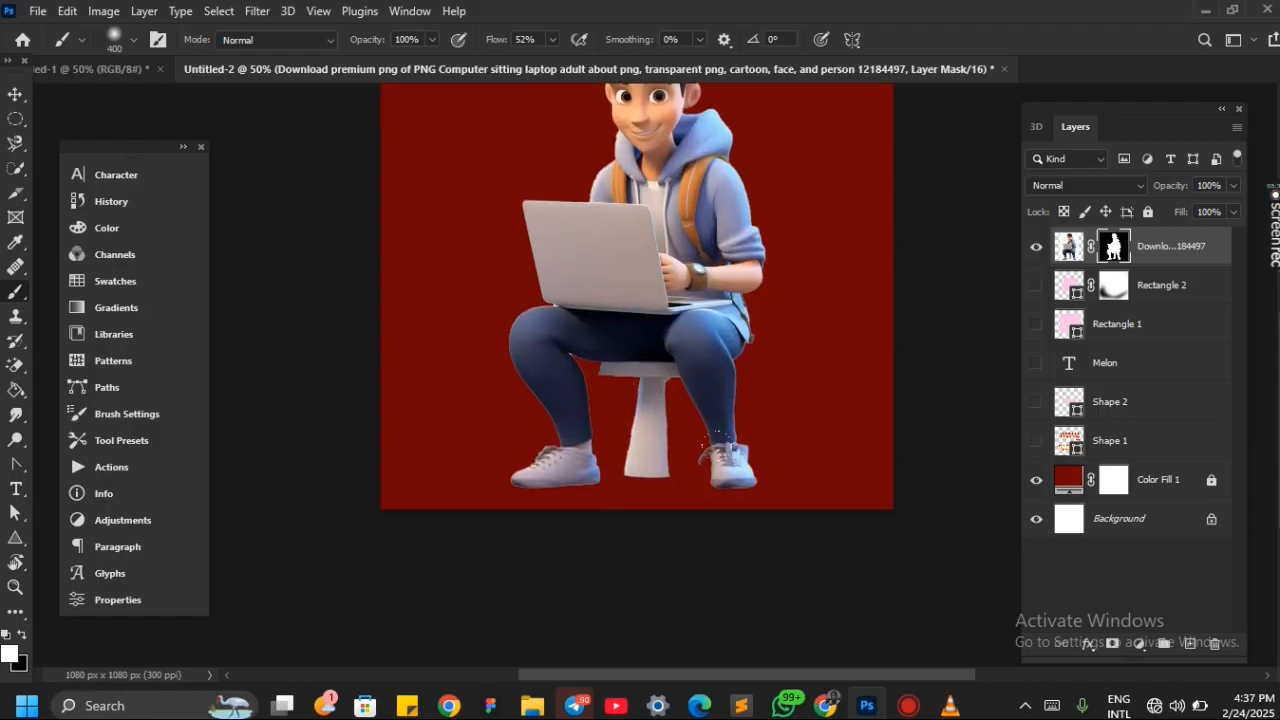
key("x")
mouse_move(392, 375)
left_mouse_down()
mouse_move(718, 375)
mouse_move(373, 367)
left_mouse_up()
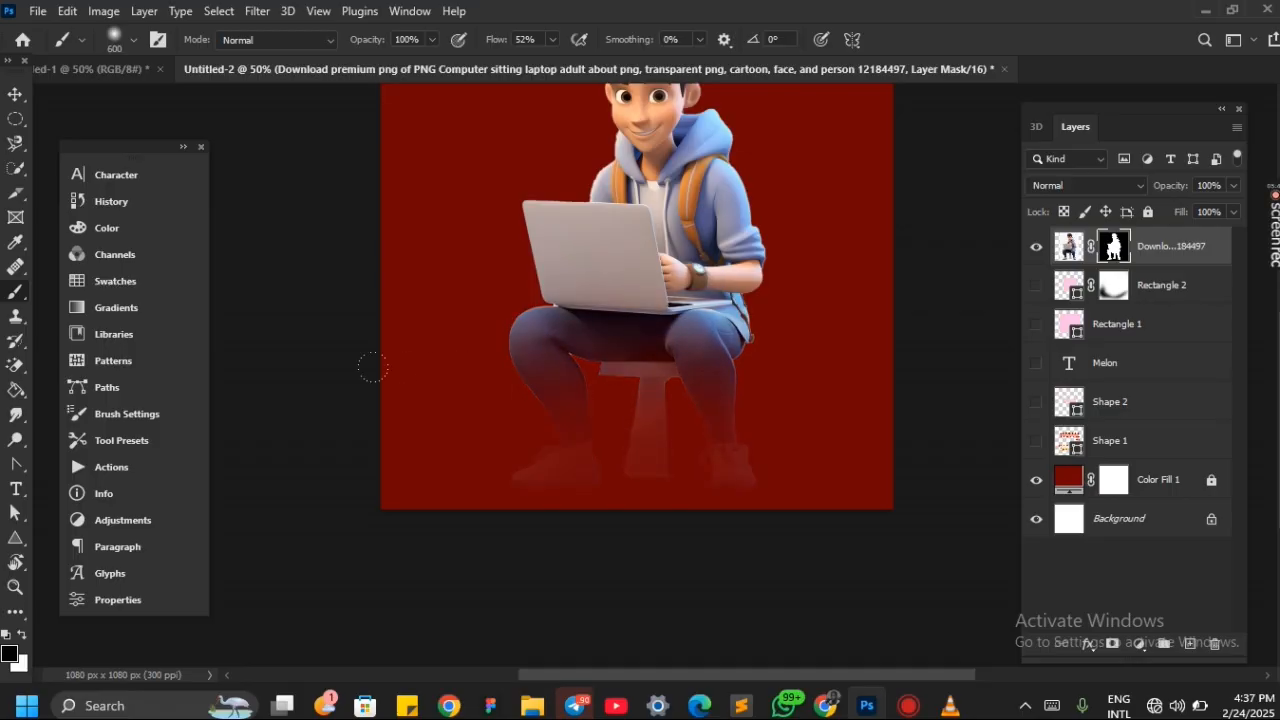
left_click_drag(475, 350, 703, 373)
scroll(703, 373, "up", 3)
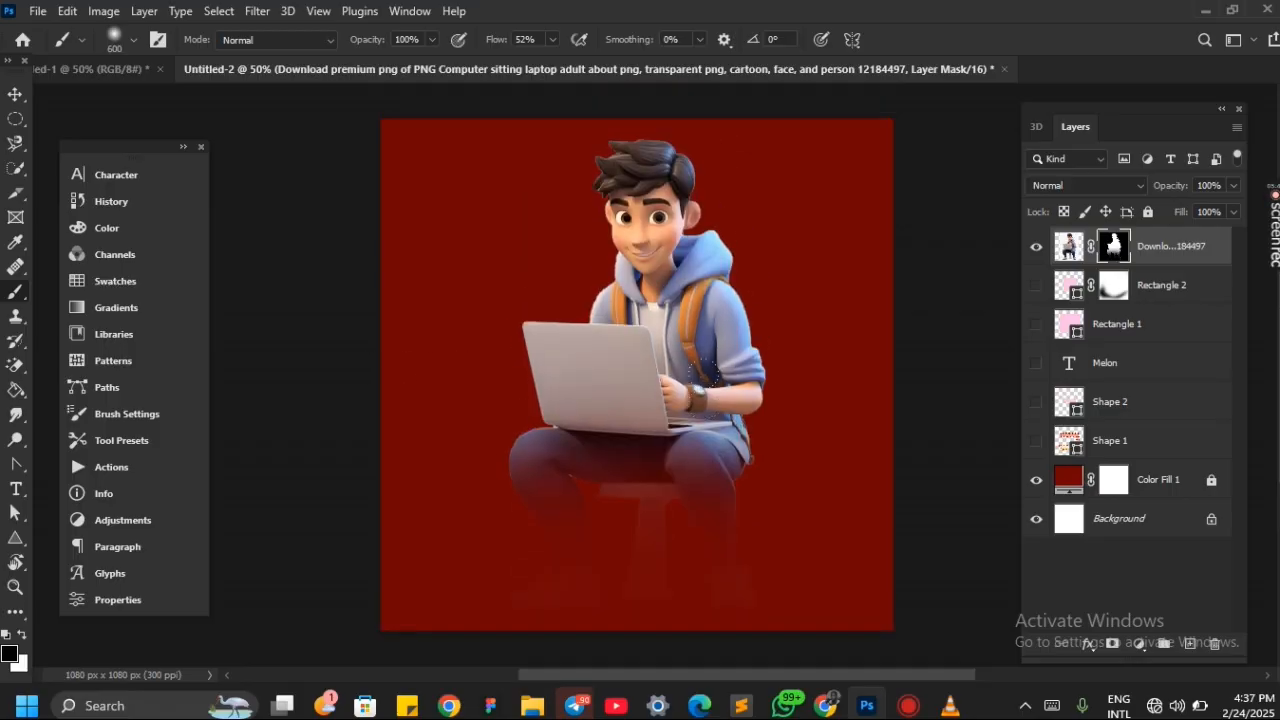
Move the faded cartoon slightly down, deselect it, and select its layer again
key("v")
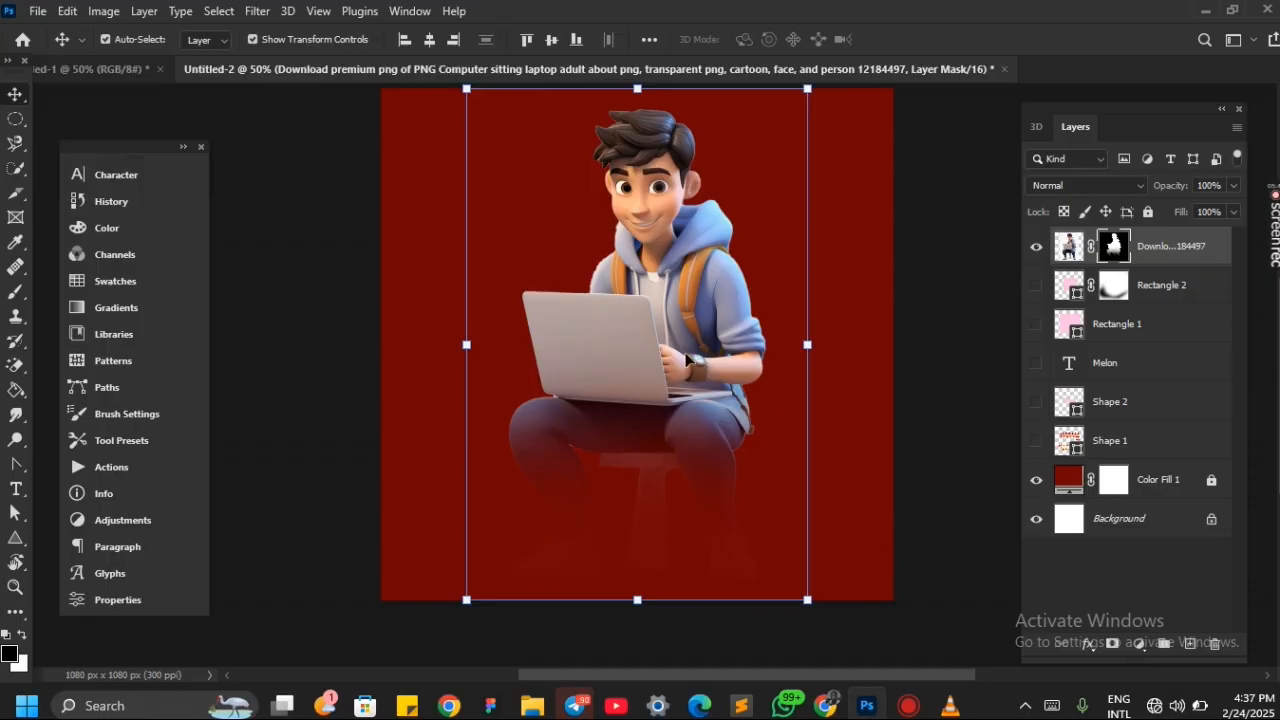
left_click_drag(686, 358, 690, 370)
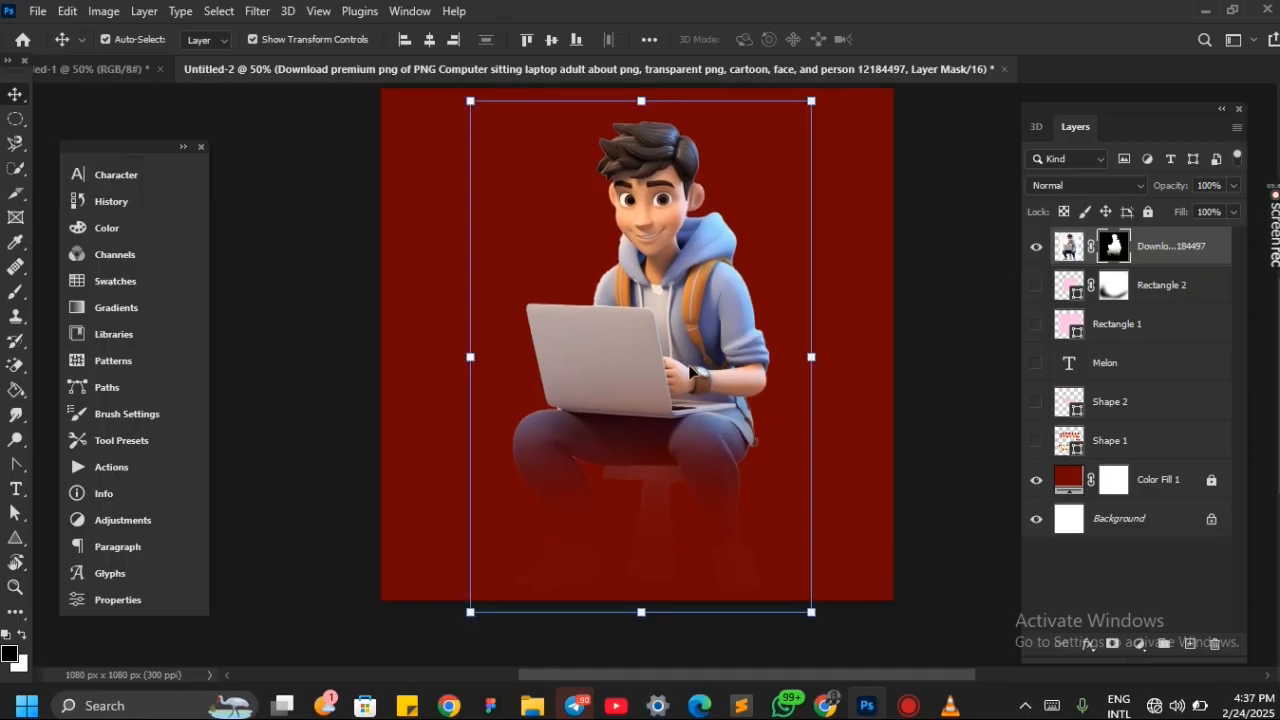
left_click(905, 366)
left_click(706, 323)
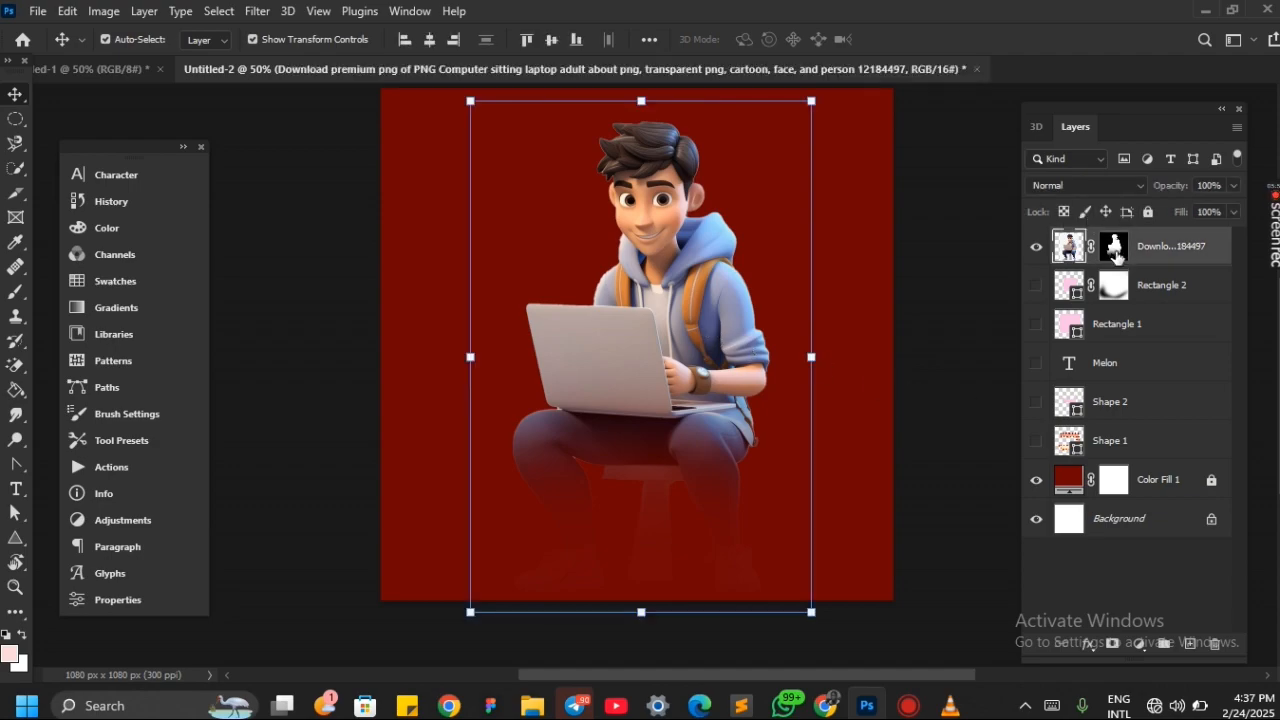
scroll(679, 423, "down", 1)
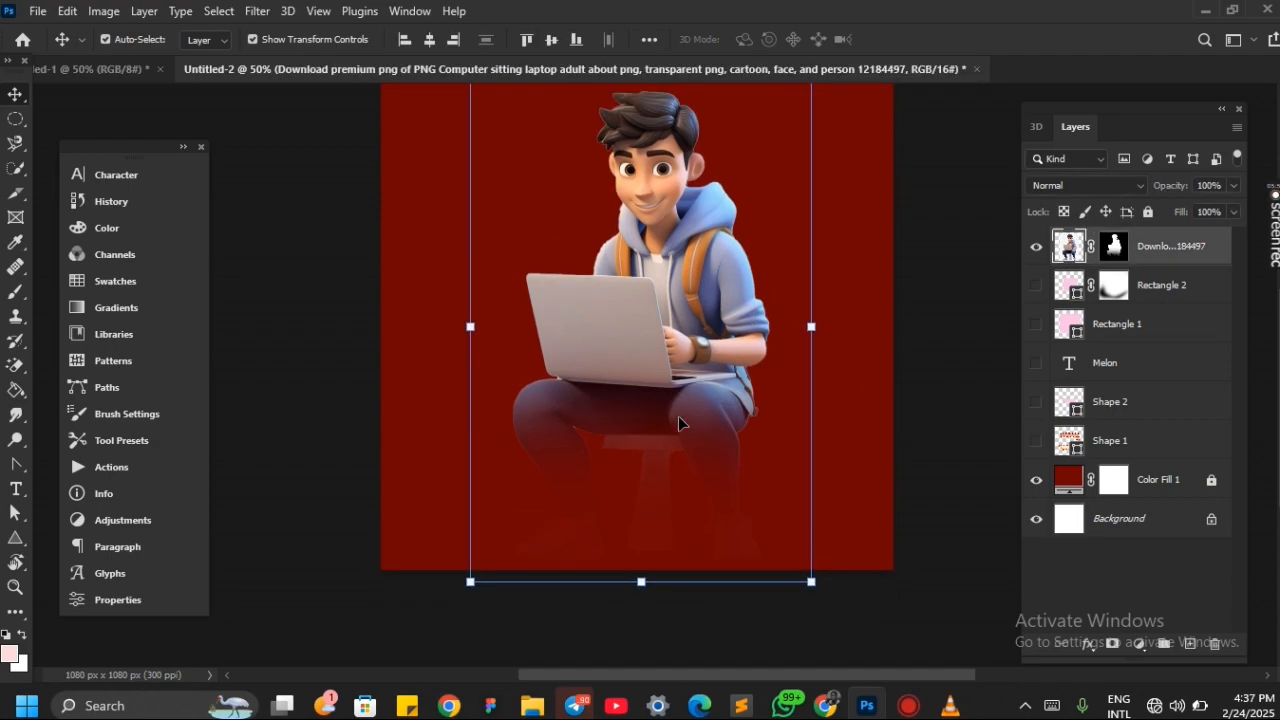
Paint white on the cartoon's layer mask to restore the faded legs and stool
left_click(1114, 247)
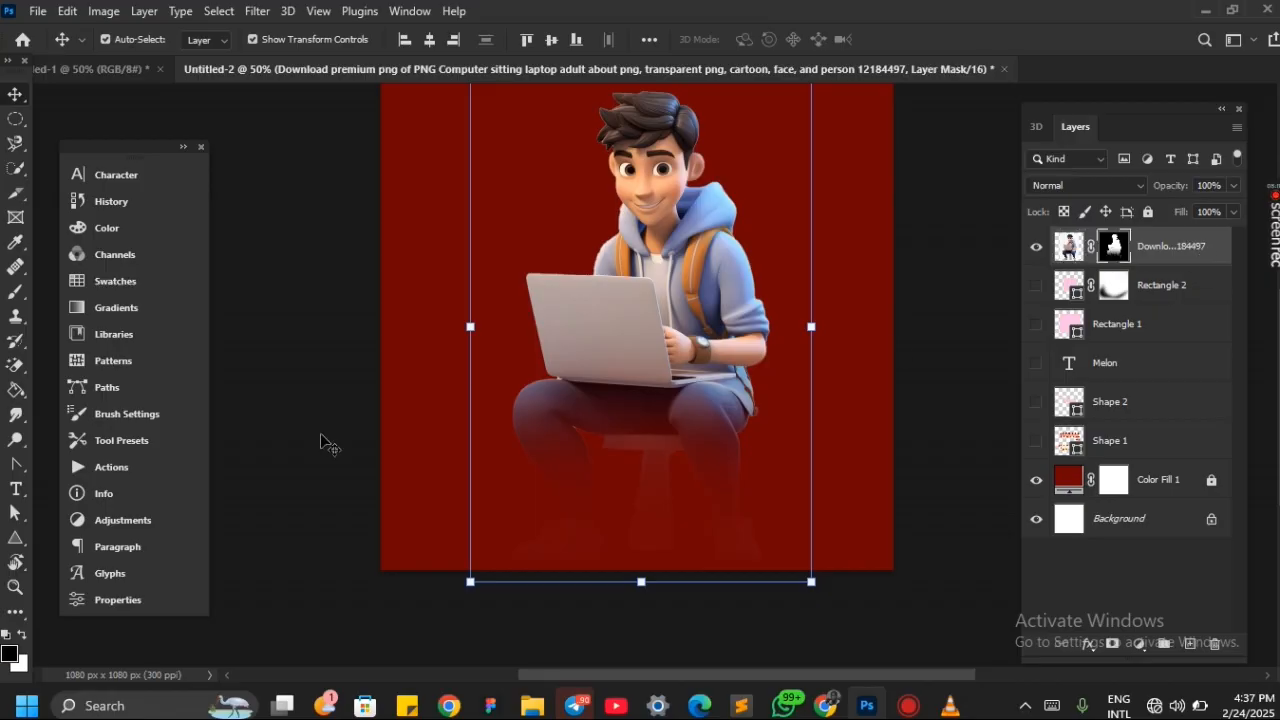
key("x")
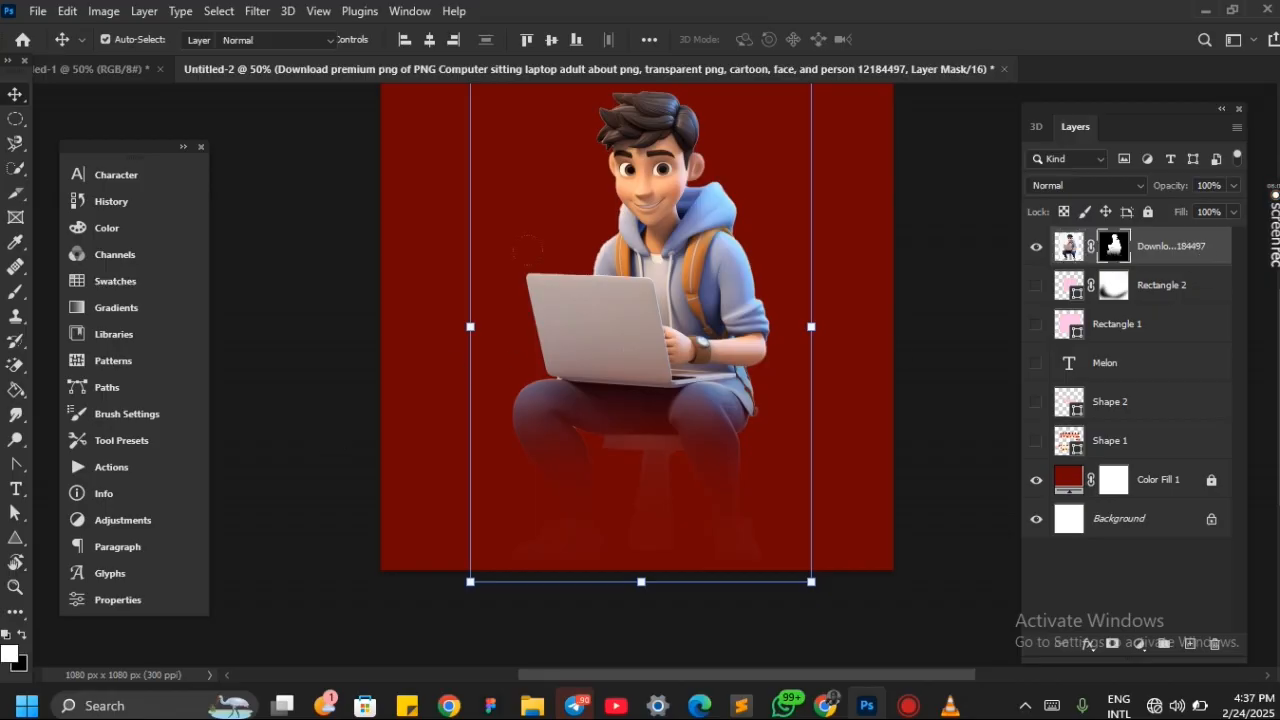
key("b")
mouse_move(490, 310)
left_mouse_down()
mouse_move(592, 335)
mouse_move(482, 336)
mouse_move(460, 433)
mouse_move(391, 372)
mouse_move(500, 343)
left_mouse_up()
Undo the mask painting and the cartoon's move, back to the clean background cutout
key("v")
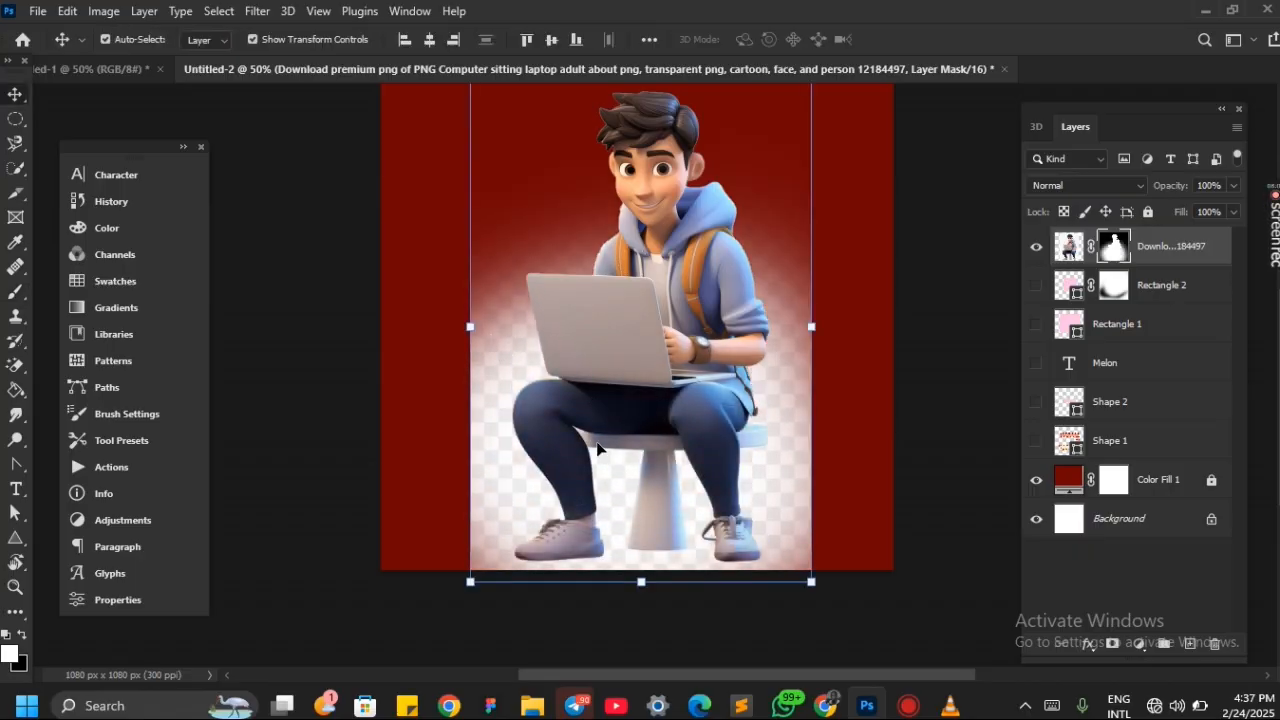
key("ctrl+z")
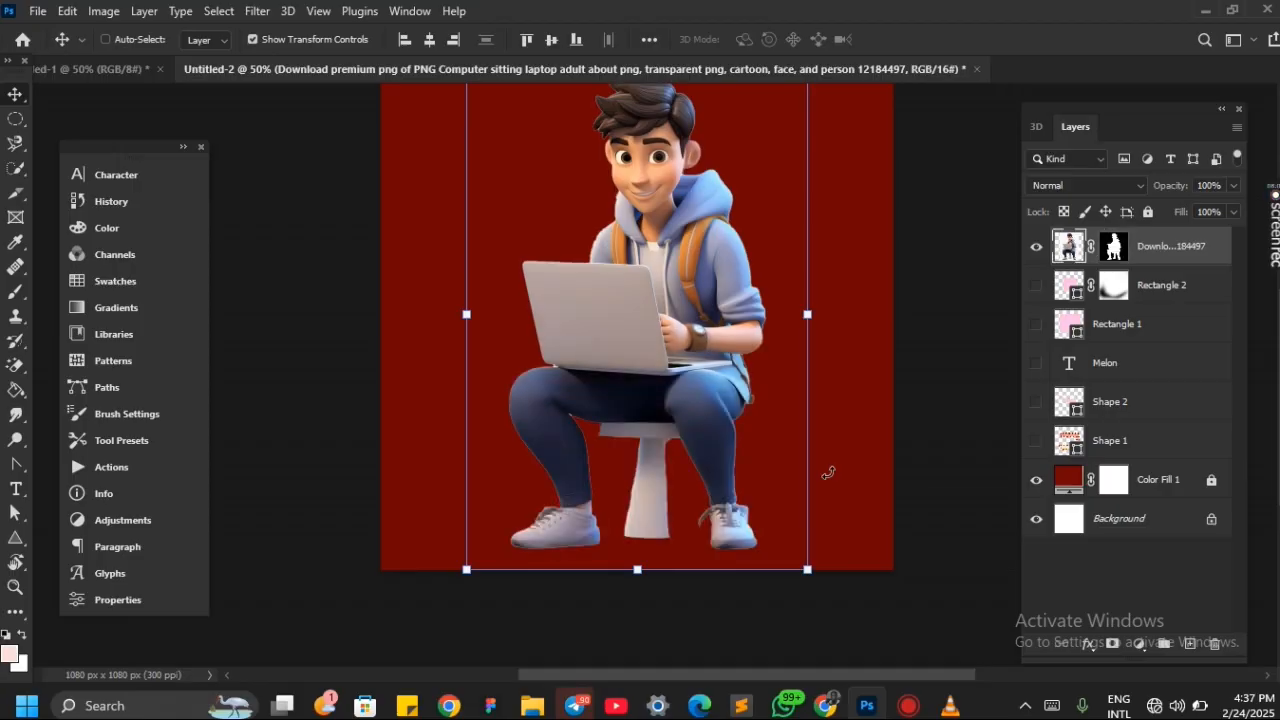
scroll(910, 420, "up", 1)
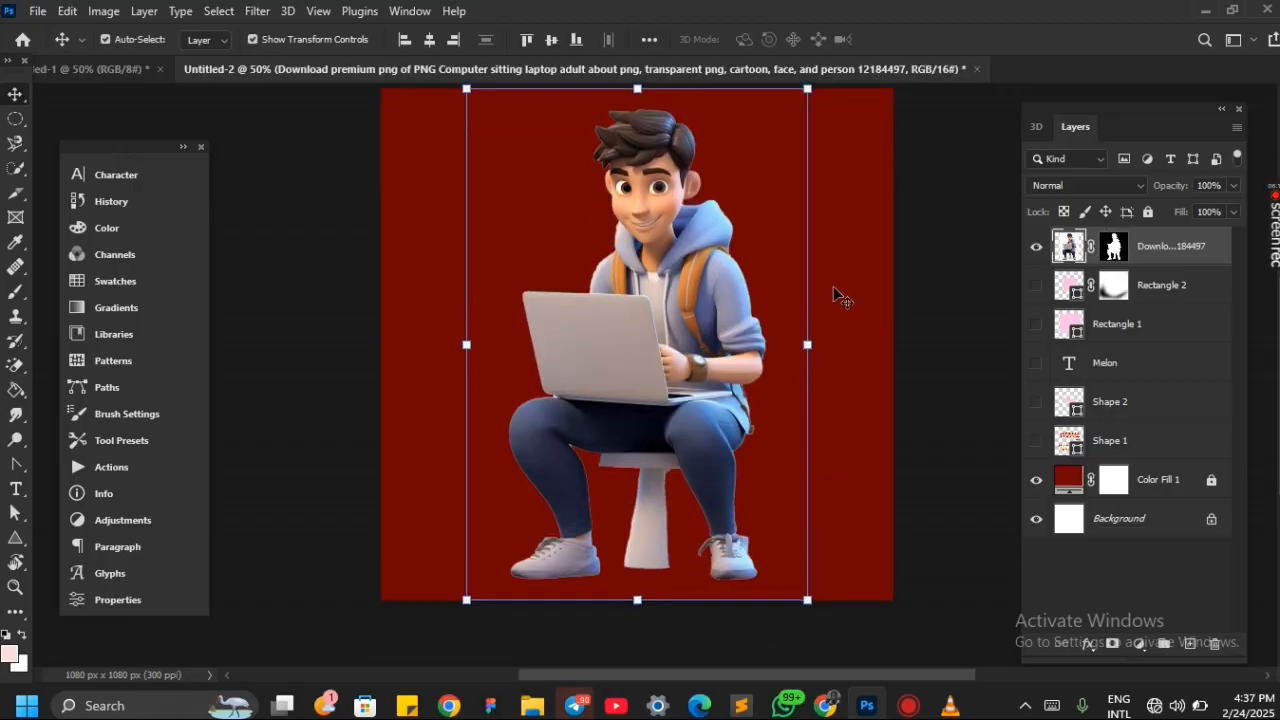
Scale the cartoon down slightly and commit the transform
left_click_drag(806, 346, 752, 352)
key("Return")
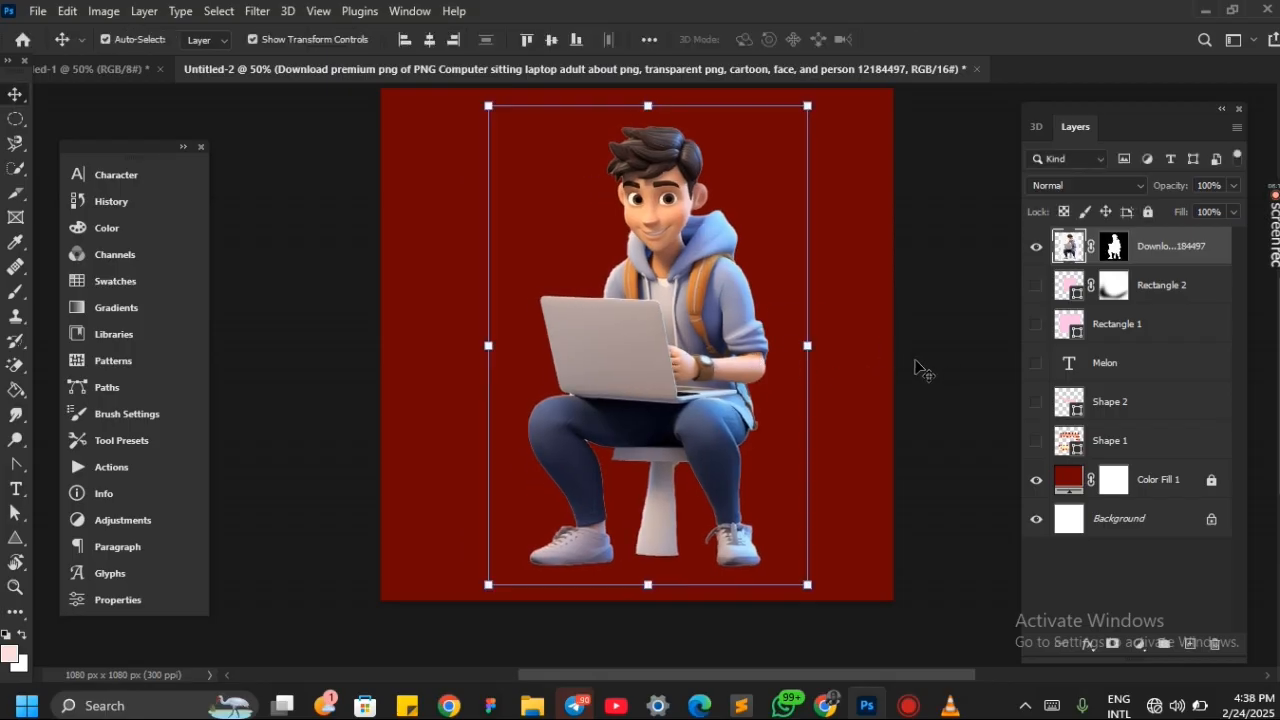
Apply the cartoon layer's mask permanently to its image
left_click(1122, 245)
left_click(1115, 253)
right_click(1116, 251)
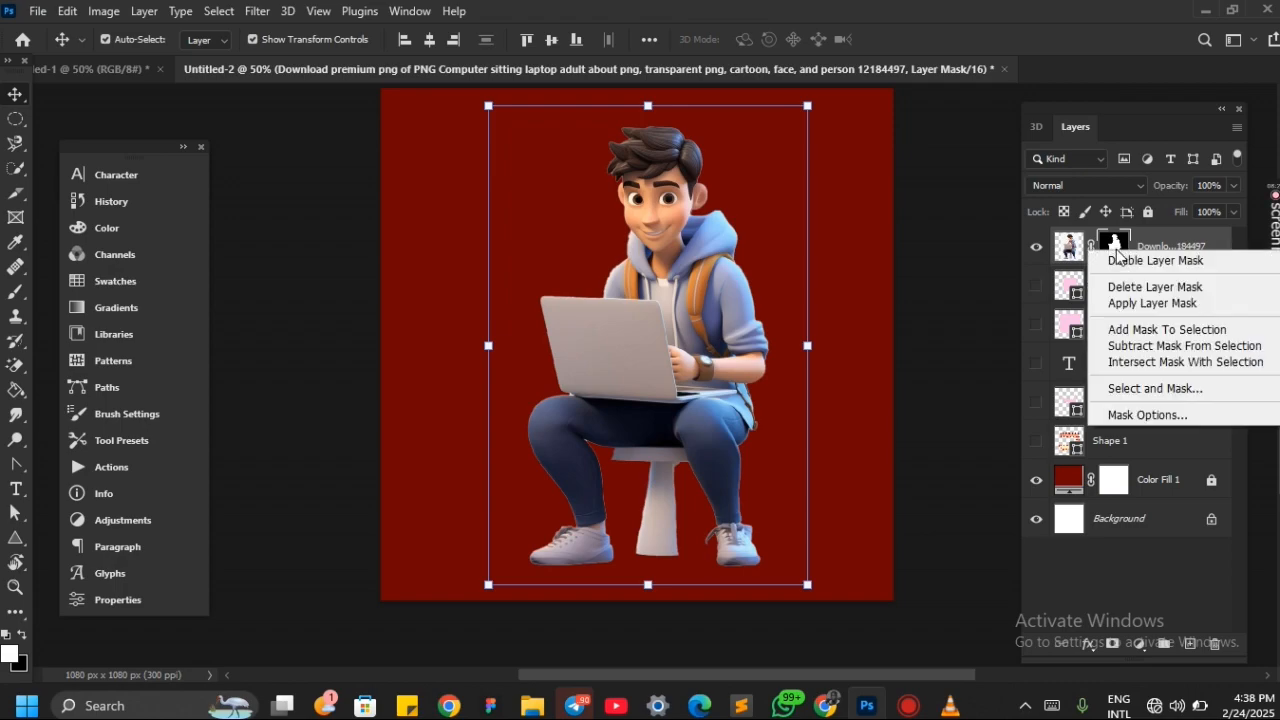
left_click(1152, 303)
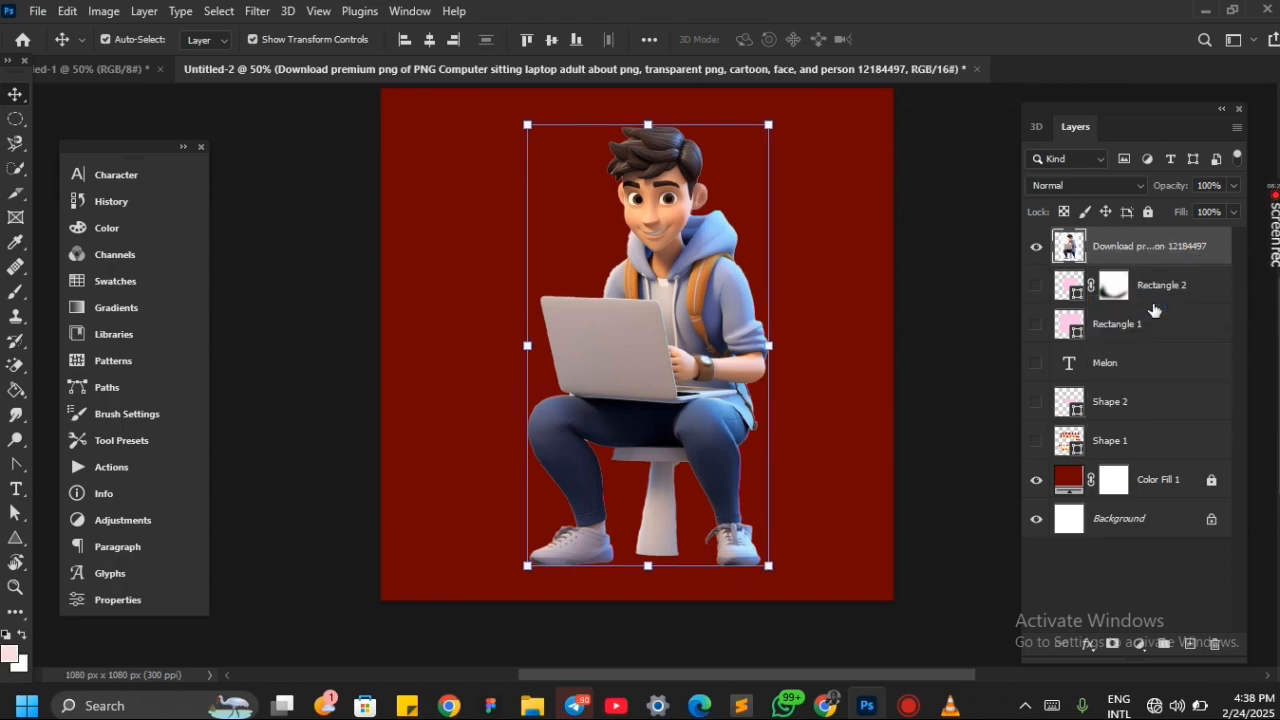
Toggle the cartoon layer's visibility off and on, add a new layer mask to it, and activate the Brush tool
left_click(1037, 250)
left_click(1037, 250)
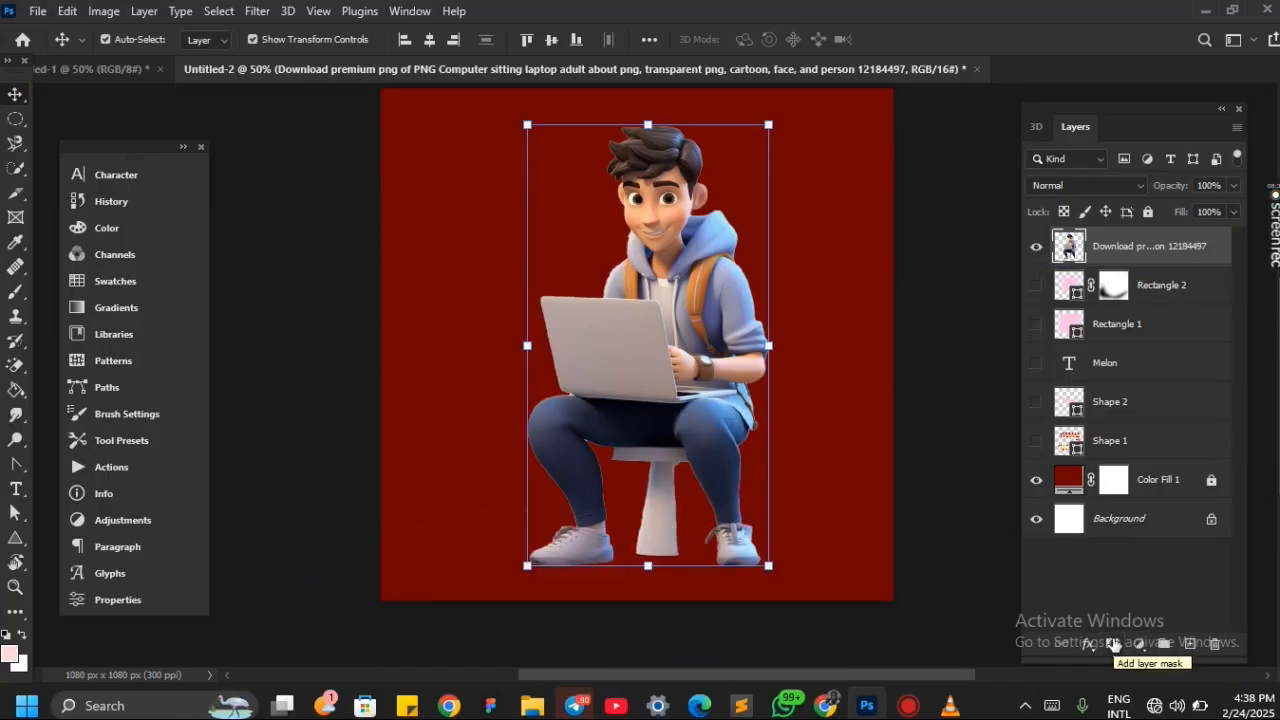
left_click(1113, 643)
key("b")
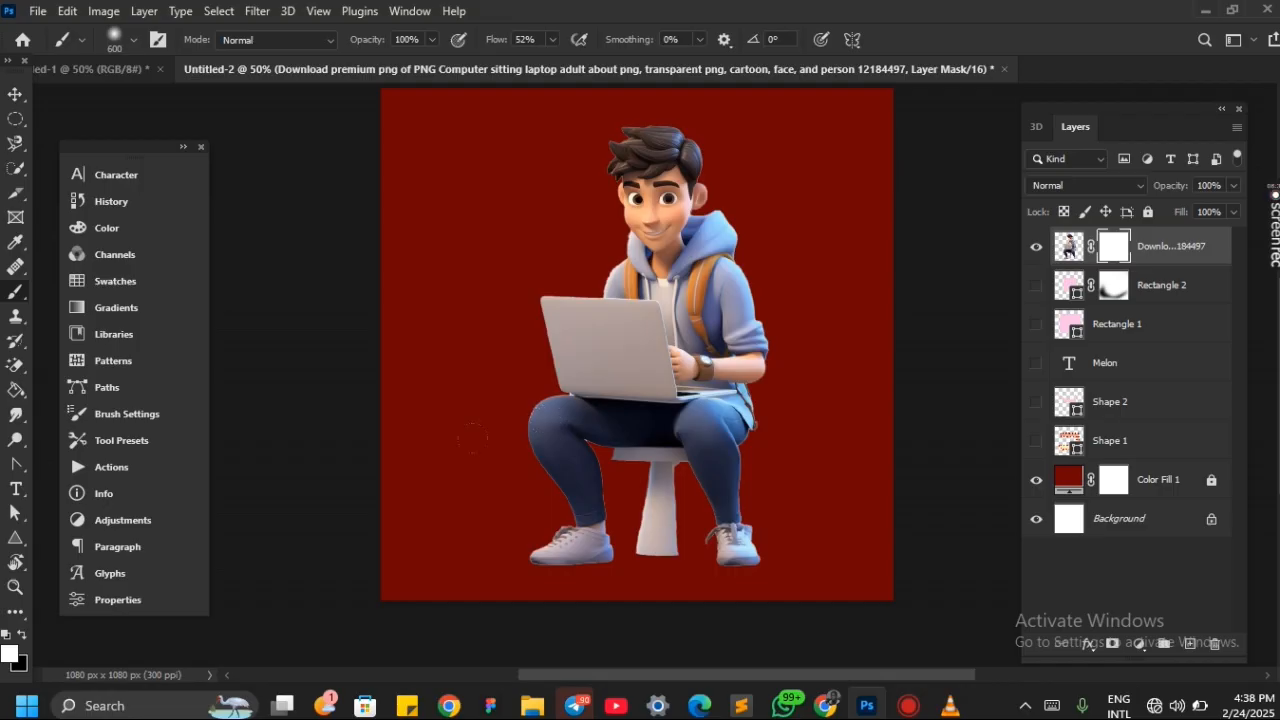
Paint black on the cartoon's layer mask to hide the legs and stool, and paint white to restore them
key("x")
mouse_move(442, 500)
left_mouse_down()
mouse_move(563, 530)
mouse_move(700, 460)
mouse_move(406, 406)
mouse_move(710, 368)
mouse_move(491, 389)
mouse_move(503, 409)
mouse_move(556, 348)
left_mouse_up()
key("x")
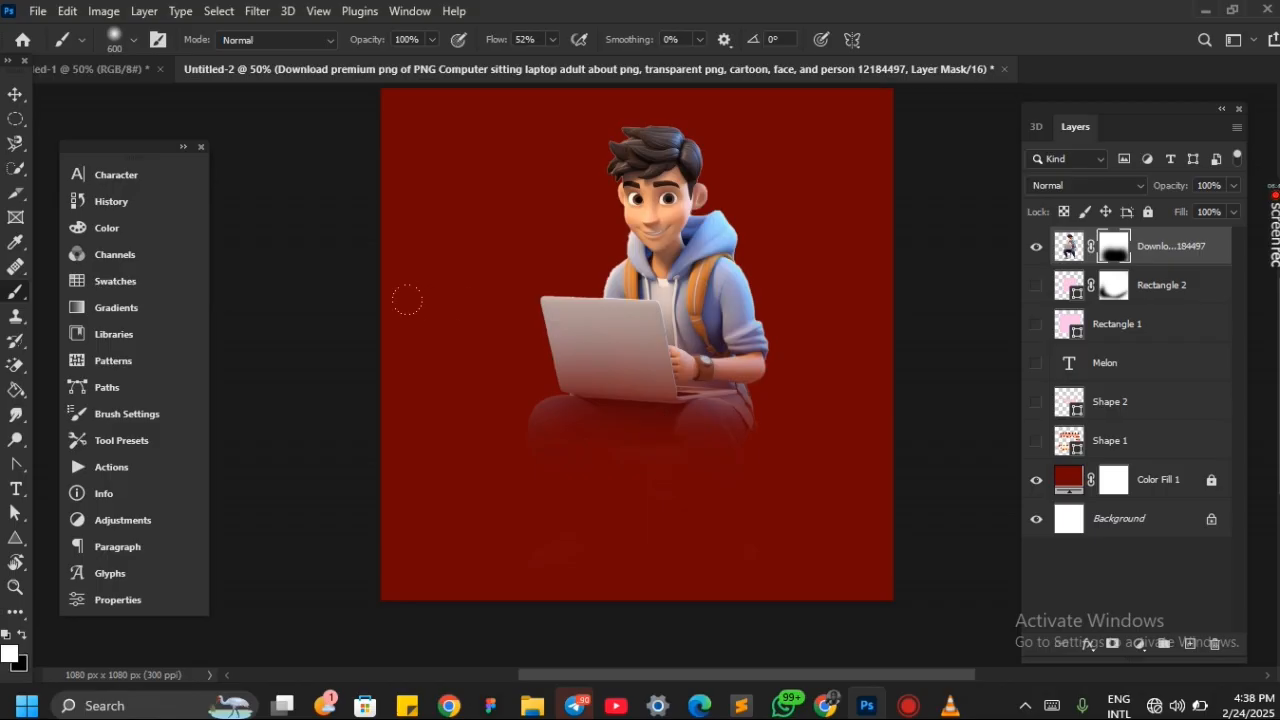
mouse_move(407, 290)
left_mouse_down()
mouse_move(658, 406)
mouse_move(432, 418)
mouse_move(453, 453)
mouse_move(599, 352)
mouse_move(356, 317)
mouse_move(476, 244)
left_mouse_up()
Hide the masked cartoon layer and place the original cartoon image from the Downloads folder on the canvas
key("v")
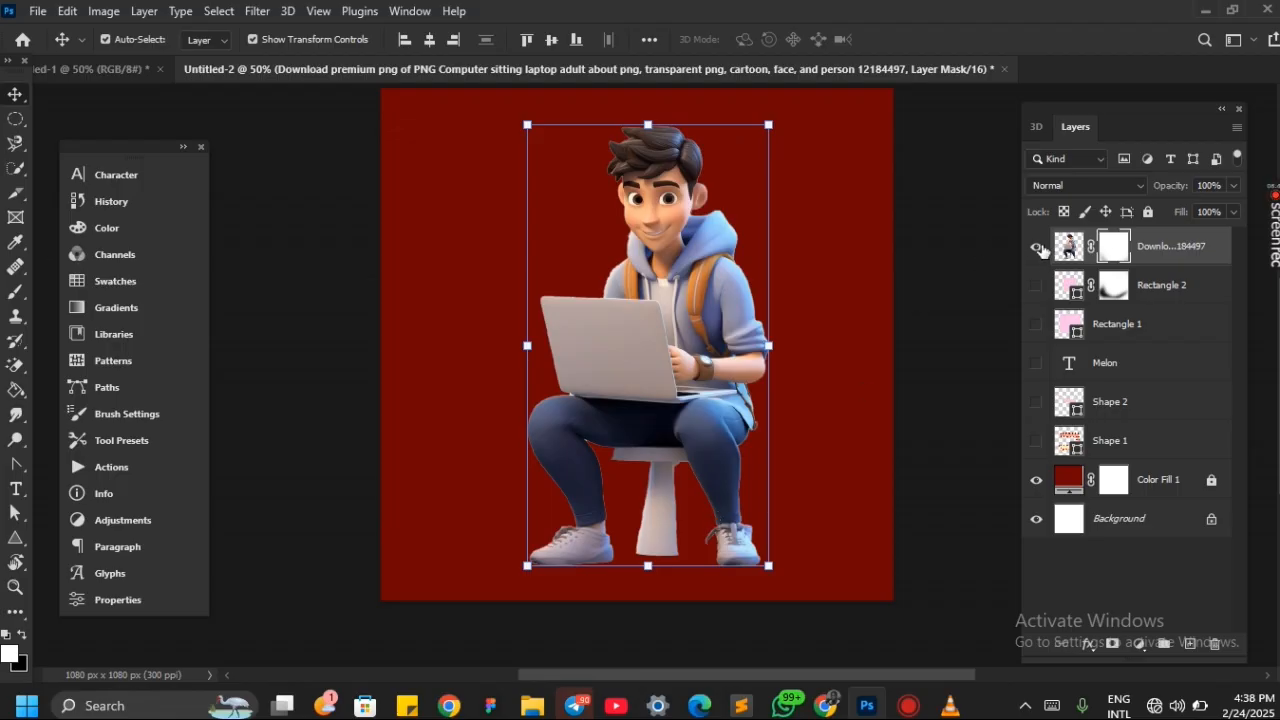
left_click(1037, 248)
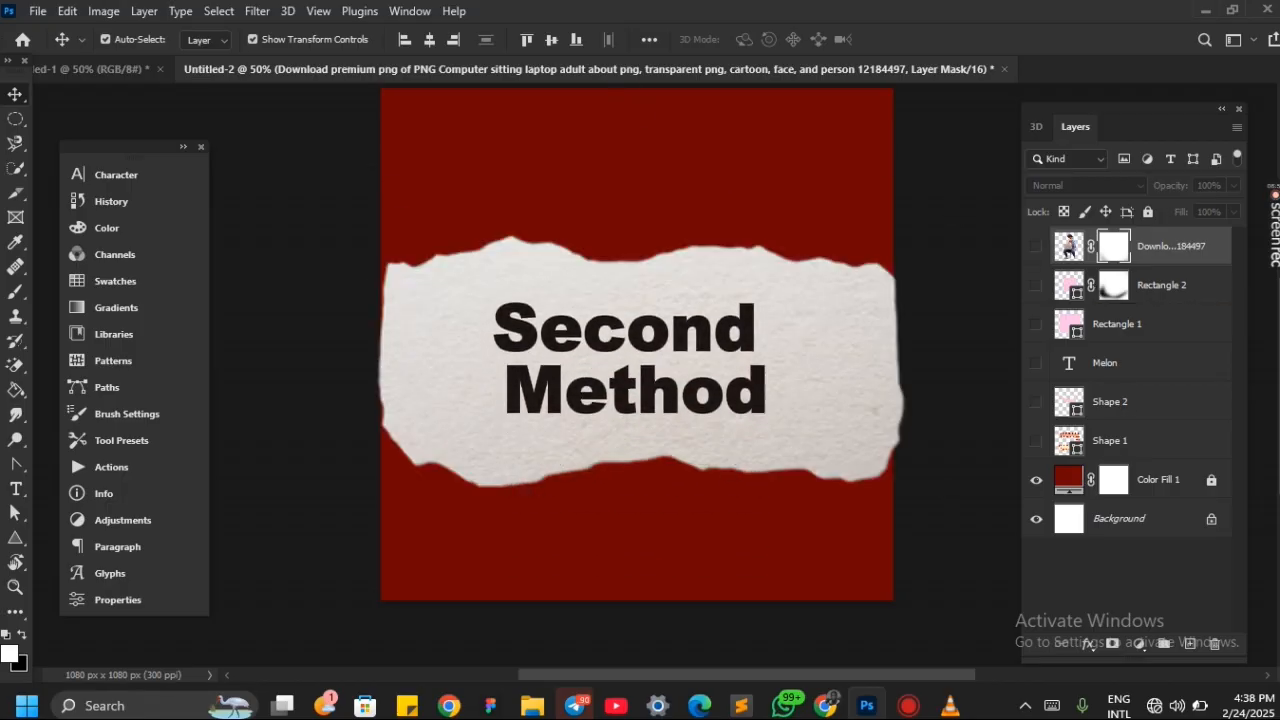
mouse_move(522, 712)
left_click(528, 649)
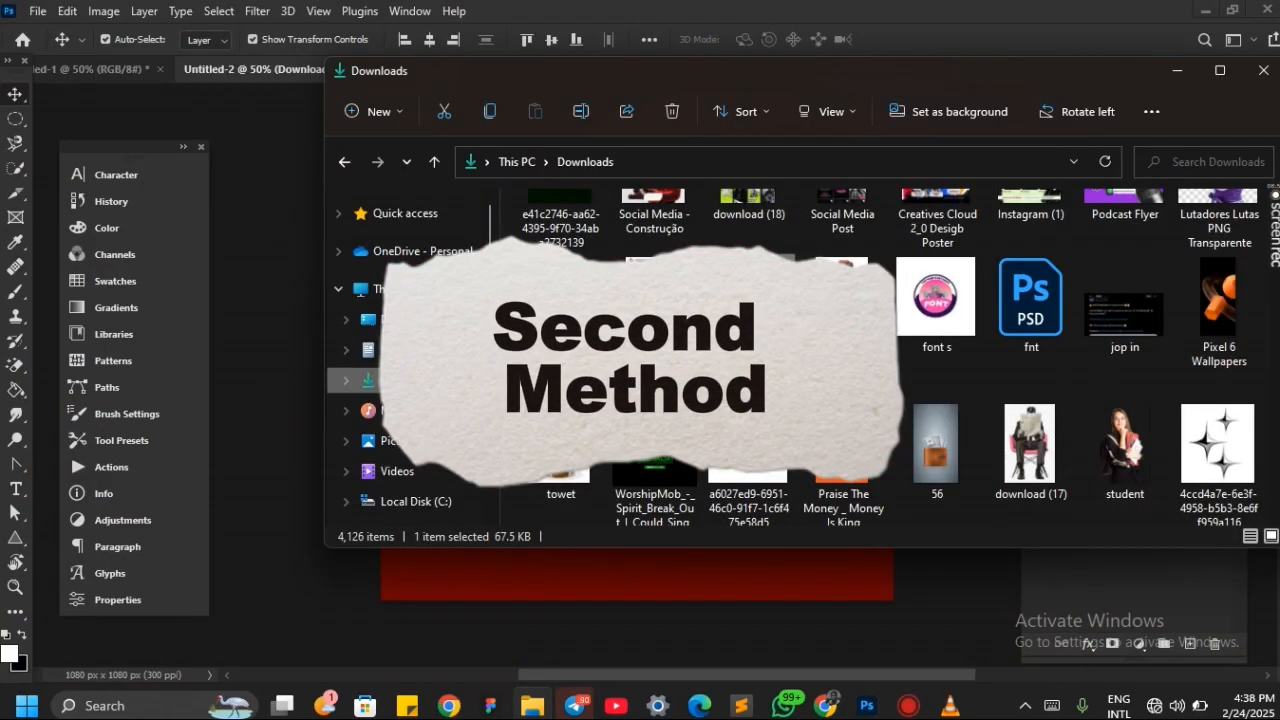
left_click_drag(750, 300, 742, 579)
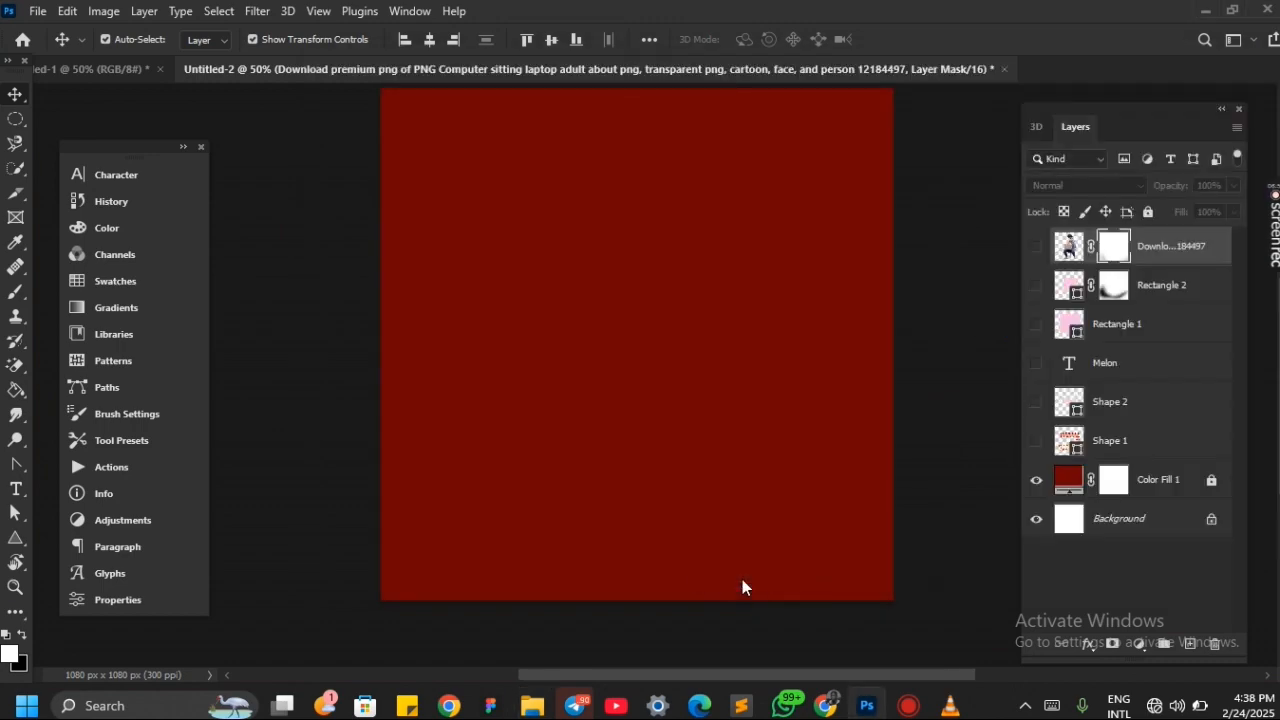
key("Return")
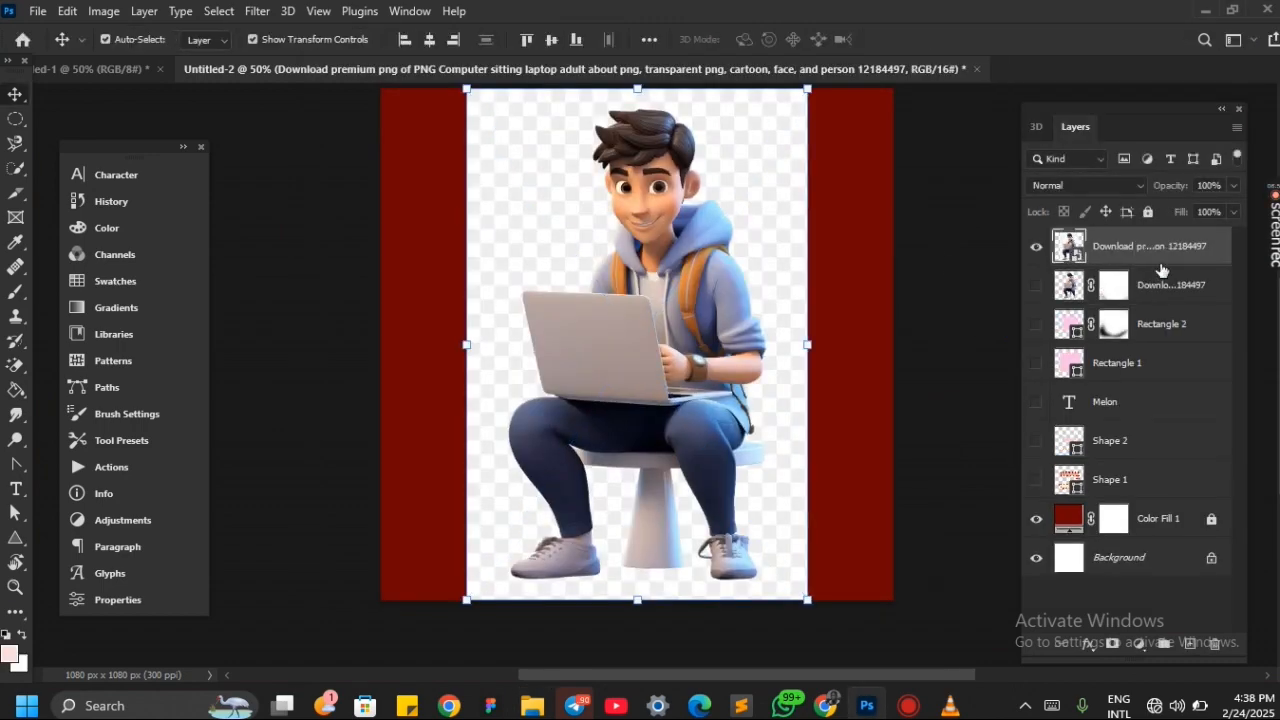
Rasterize the newly placed cartoon layer and select its subject automatically
right_click(1225, 258)
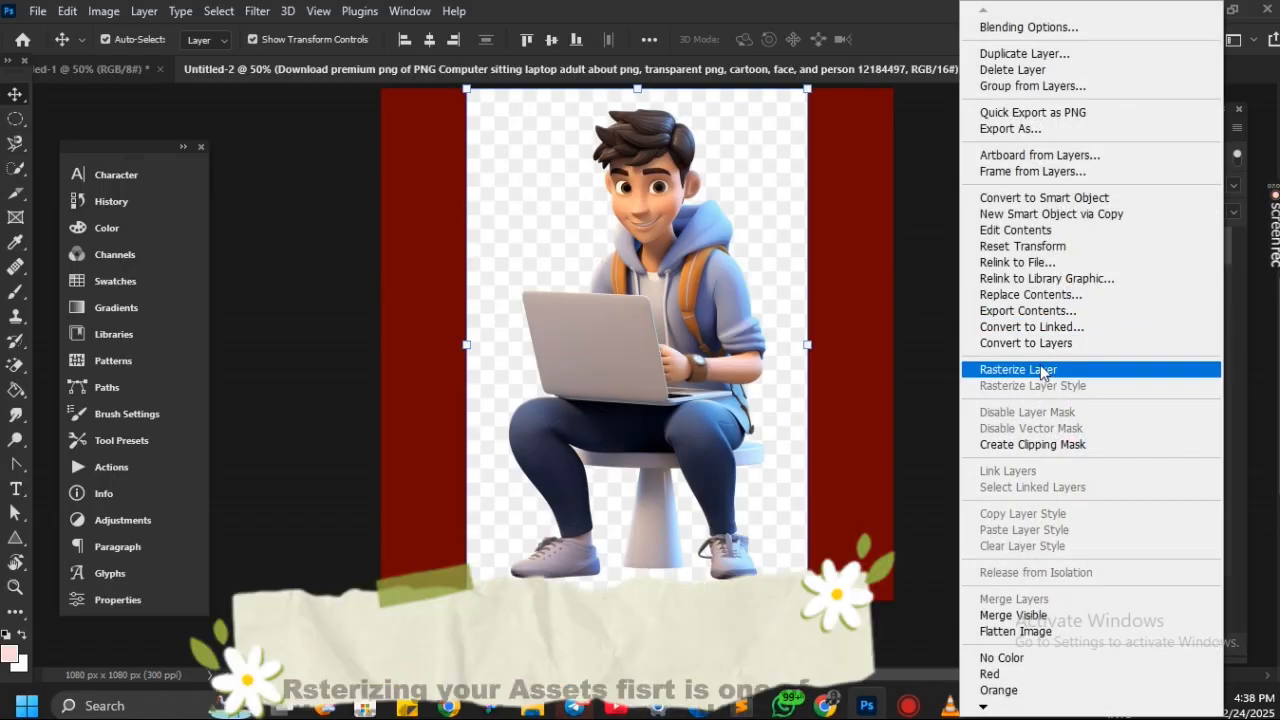
left_click(1040, 369)
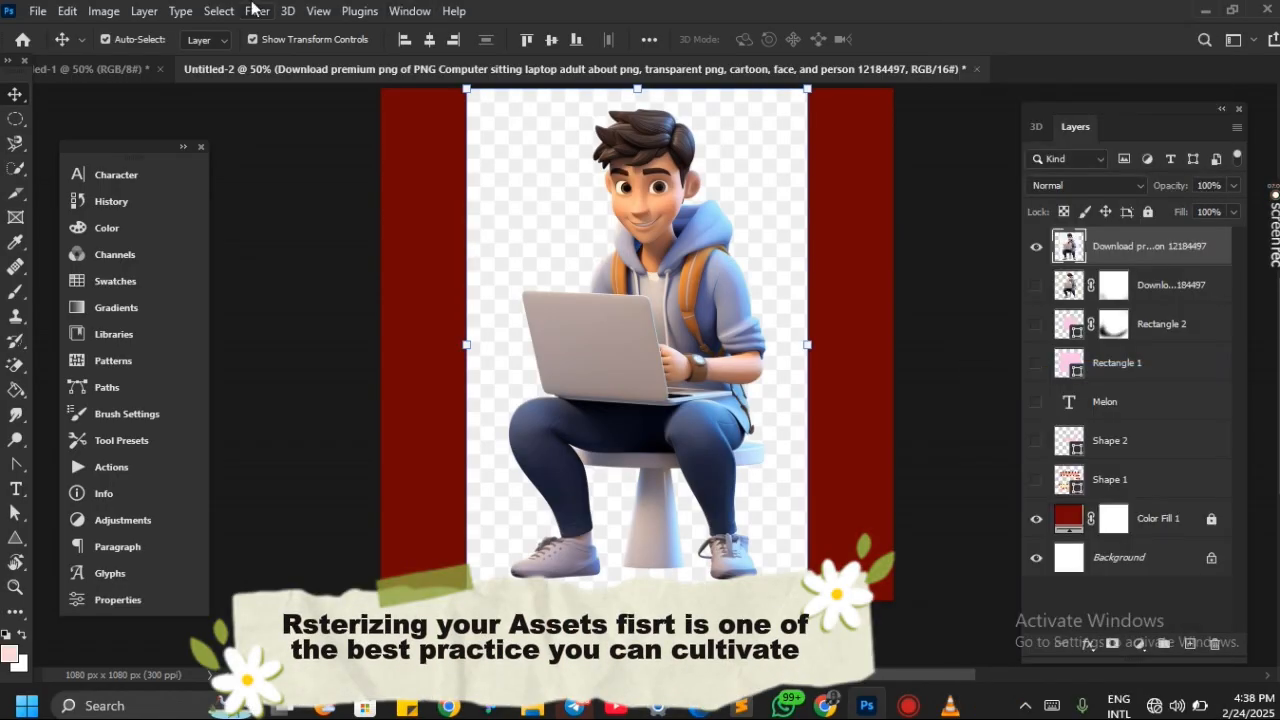
left_click(219, 11)
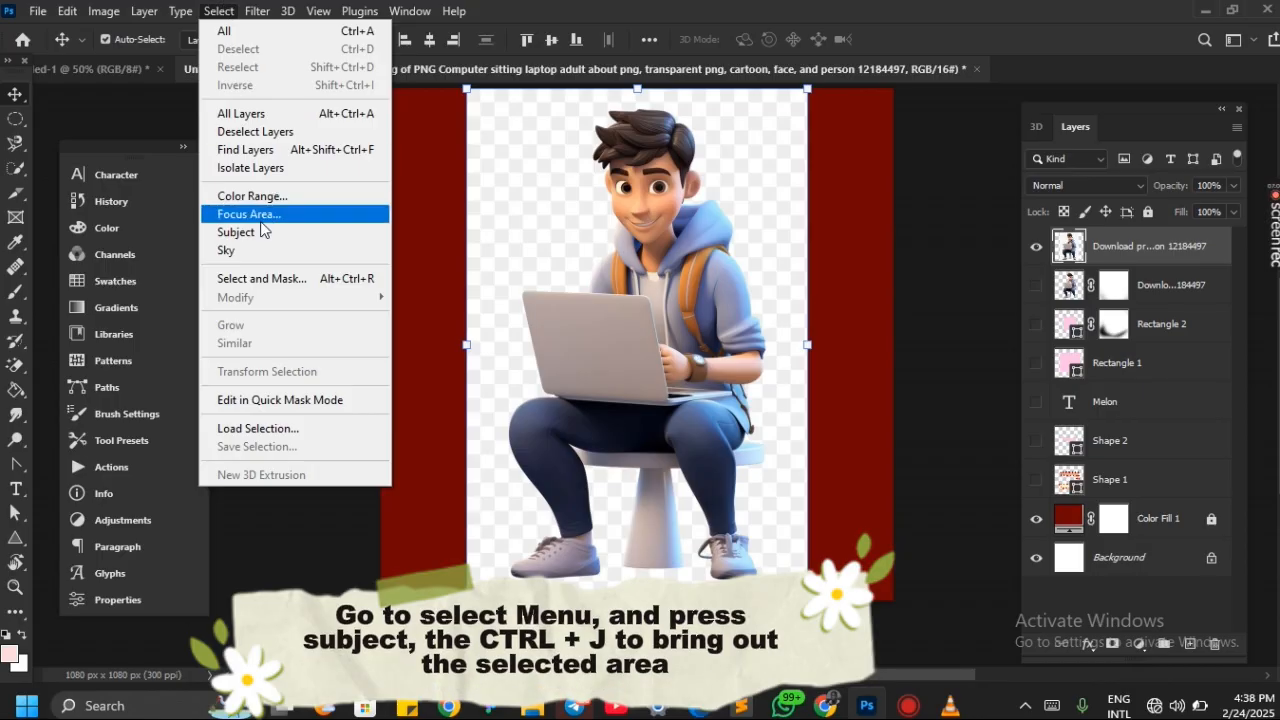
left_click(256, 234)
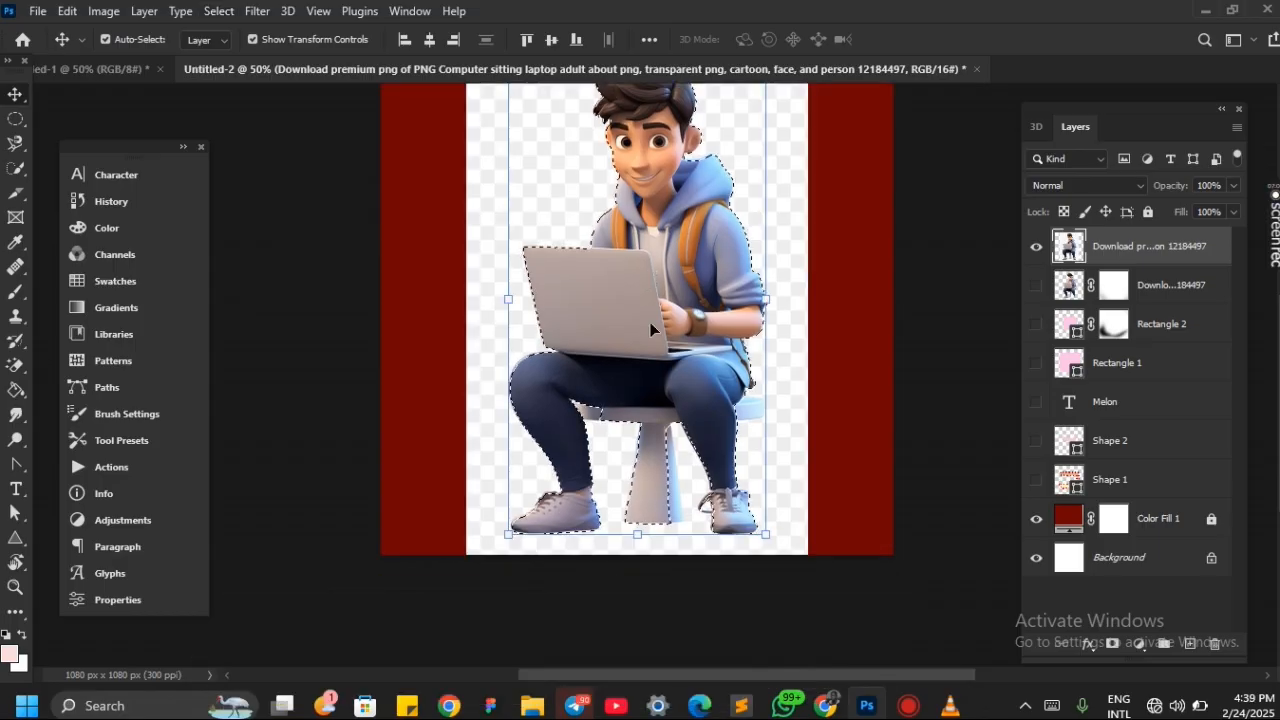
Examine the selection outline around the cartoon's legs, shoes and stool for missed areas
scroll(650, 323, "up", 4)
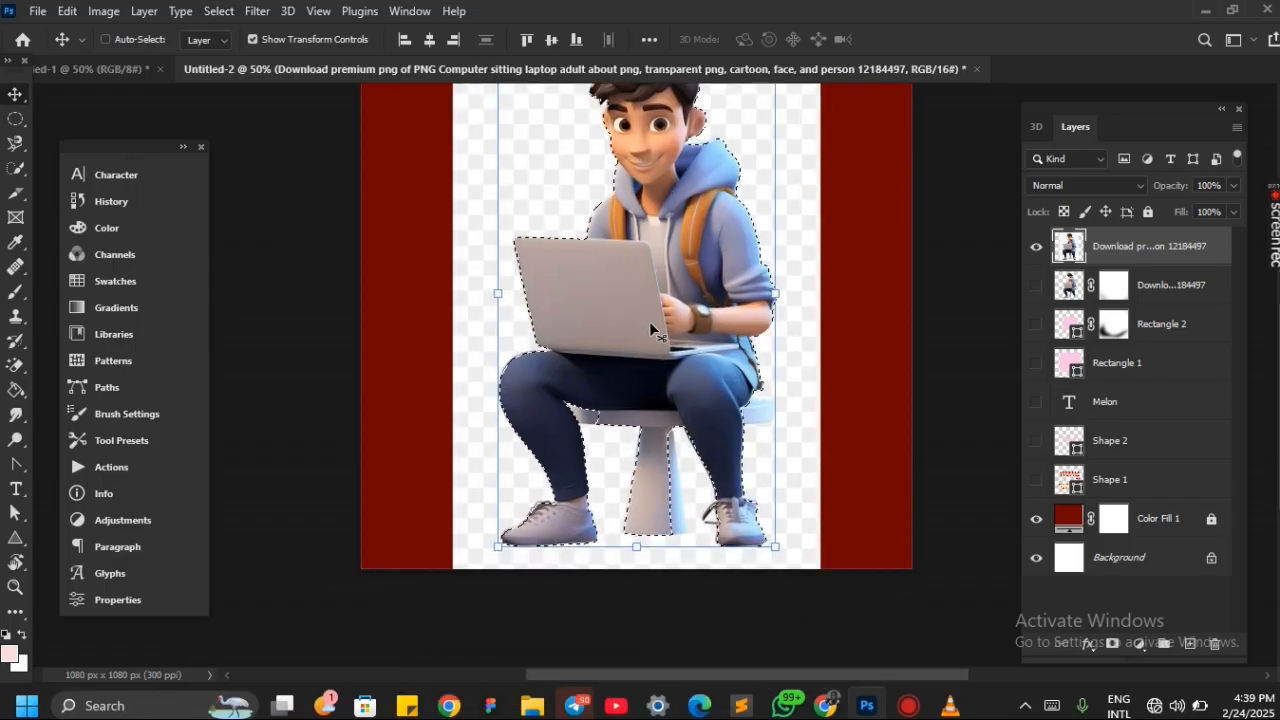
scroll(650, 330, "down", 8)
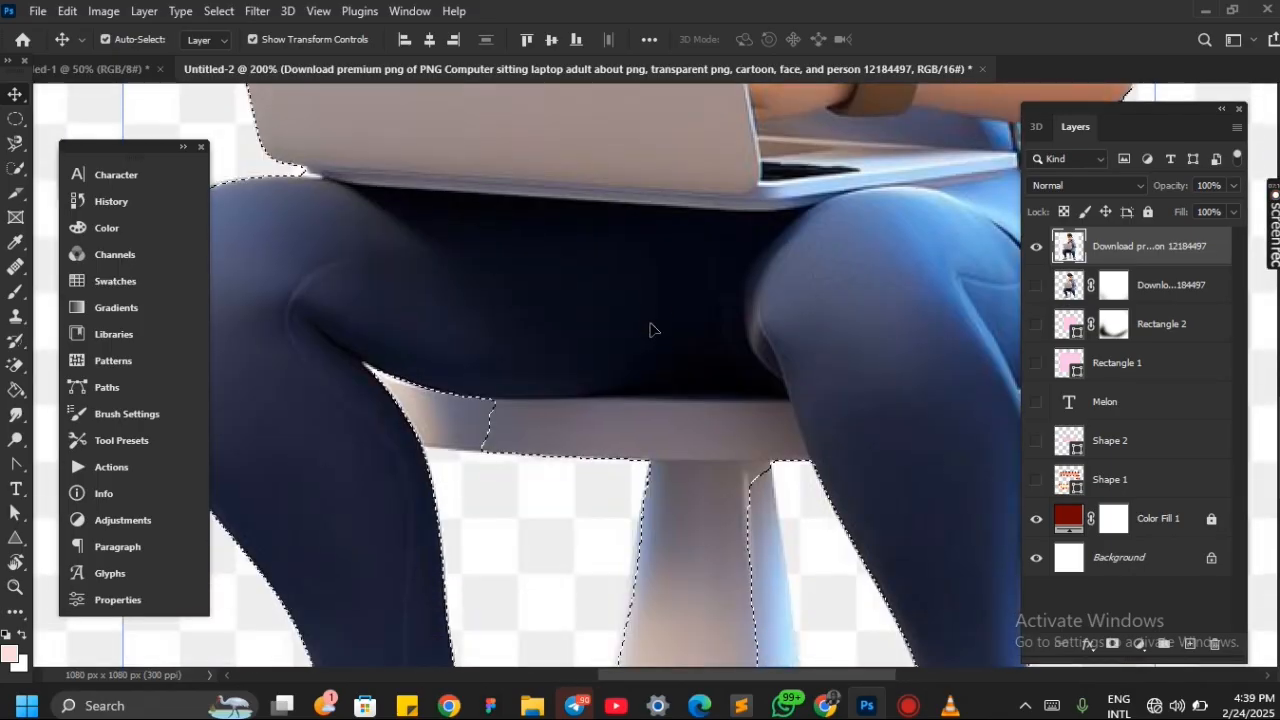
scroll(650, 330, "down", 2)
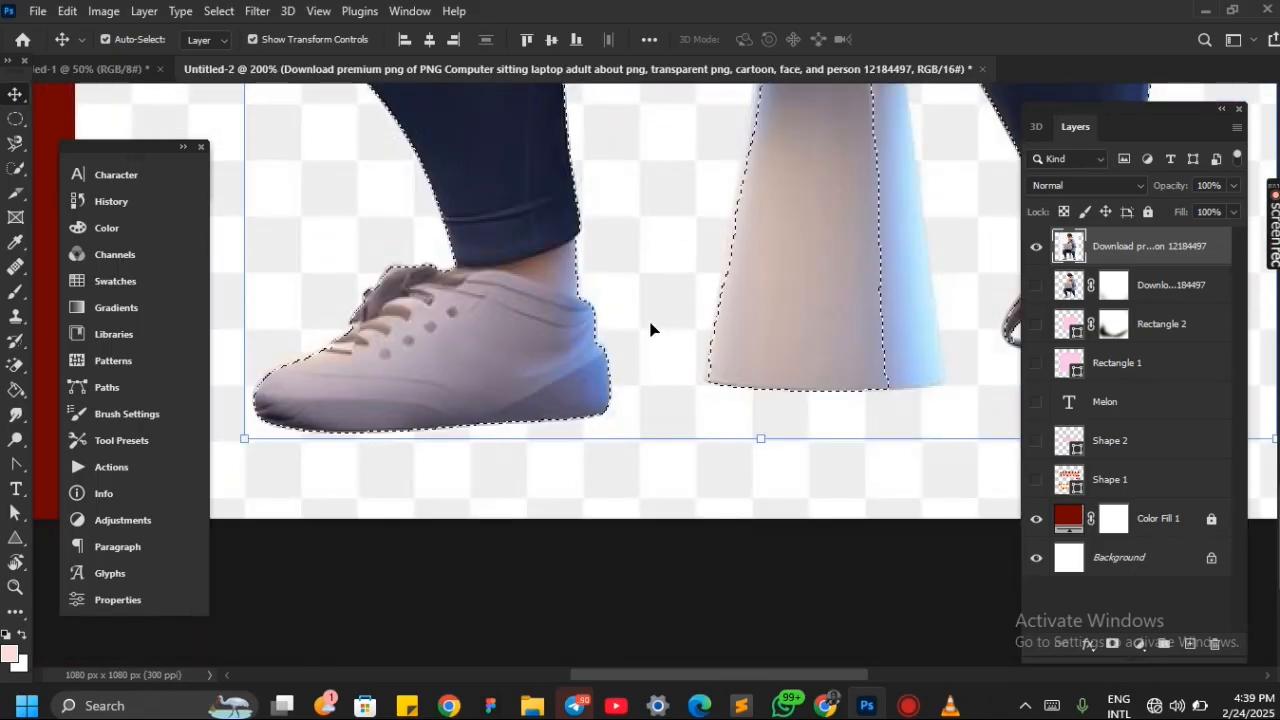
scroll(650, 330, "up", 2)
scroll(650, 330, "right", 2)
scroll(650, 330, "up", 6)
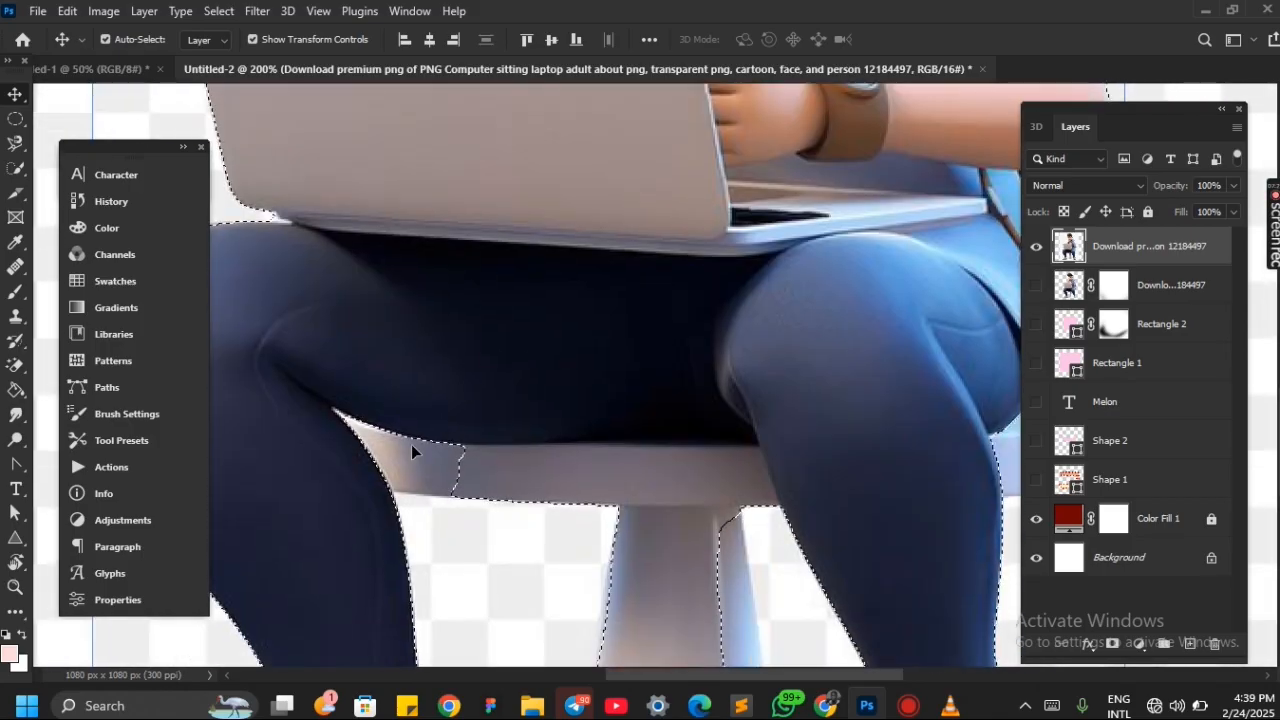
scroll(732, 485, "down", 3)
scroll(732, 489, "down", 2)
scroll(732, 489, "right", 1)
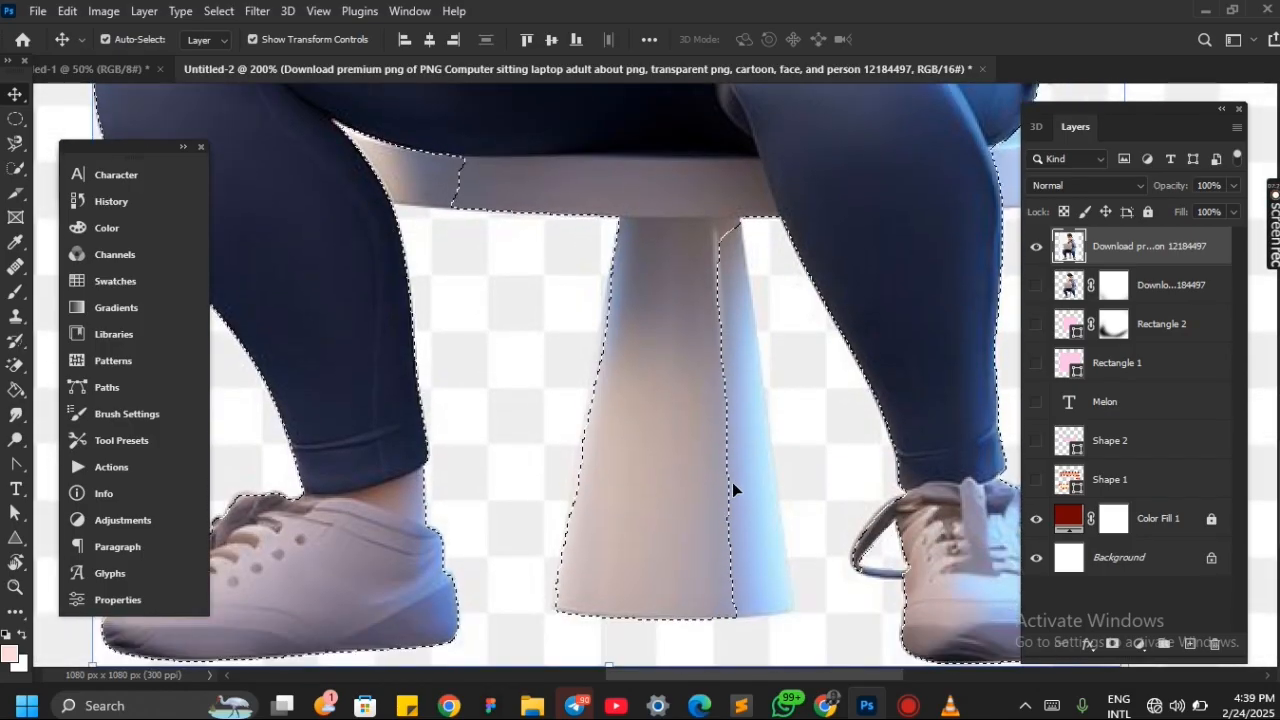
scroll(845, 393, "up", 2)
scroll(845, 393, "right", 1)
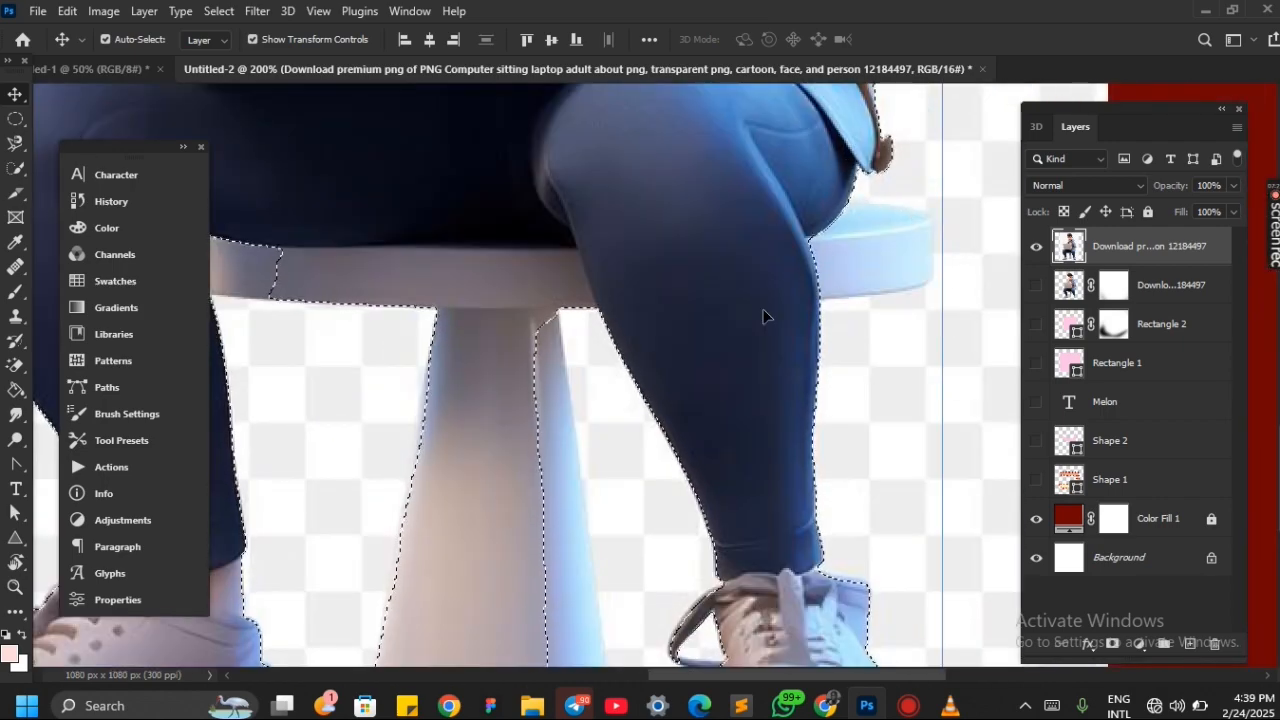
scroll(746, 306, "down", 2)
scroll(746, 306, "right", 1)
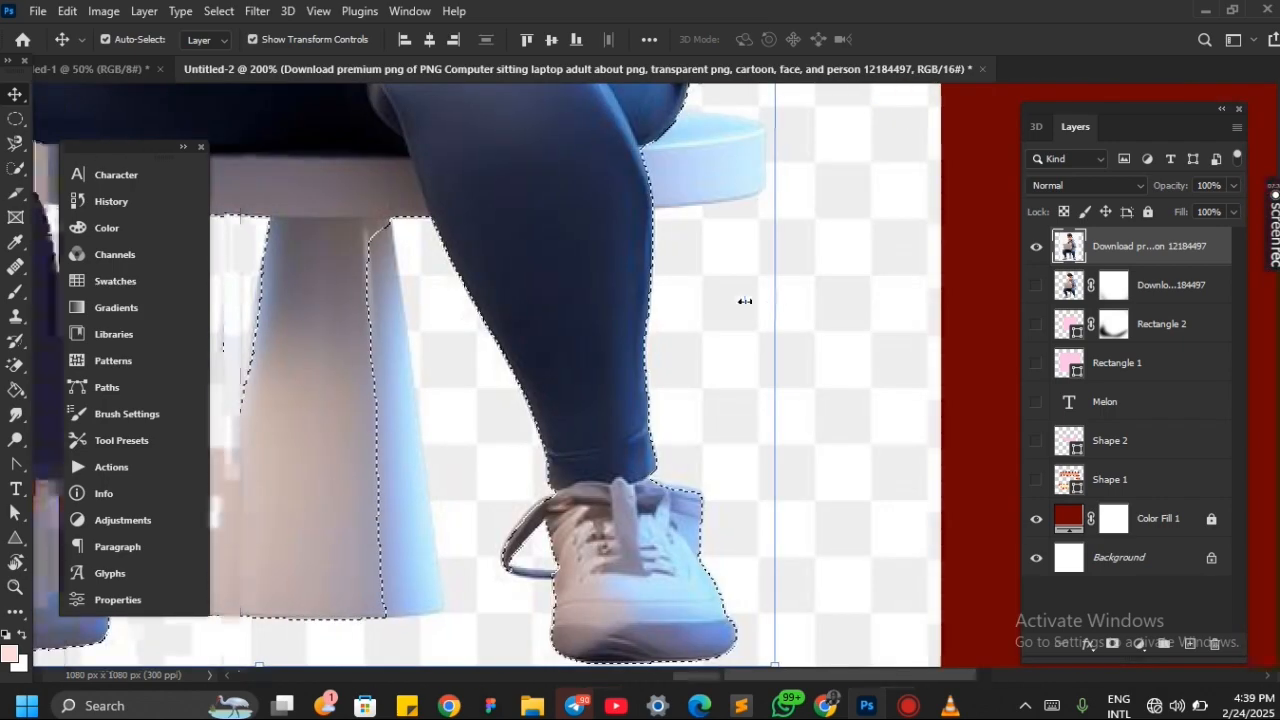
scroll(745, 301, "left", 4)
scroll(745, 301, "up", 6)
scroll(745, 301, "down", 2)
scroll(745, 301, "up", 1)
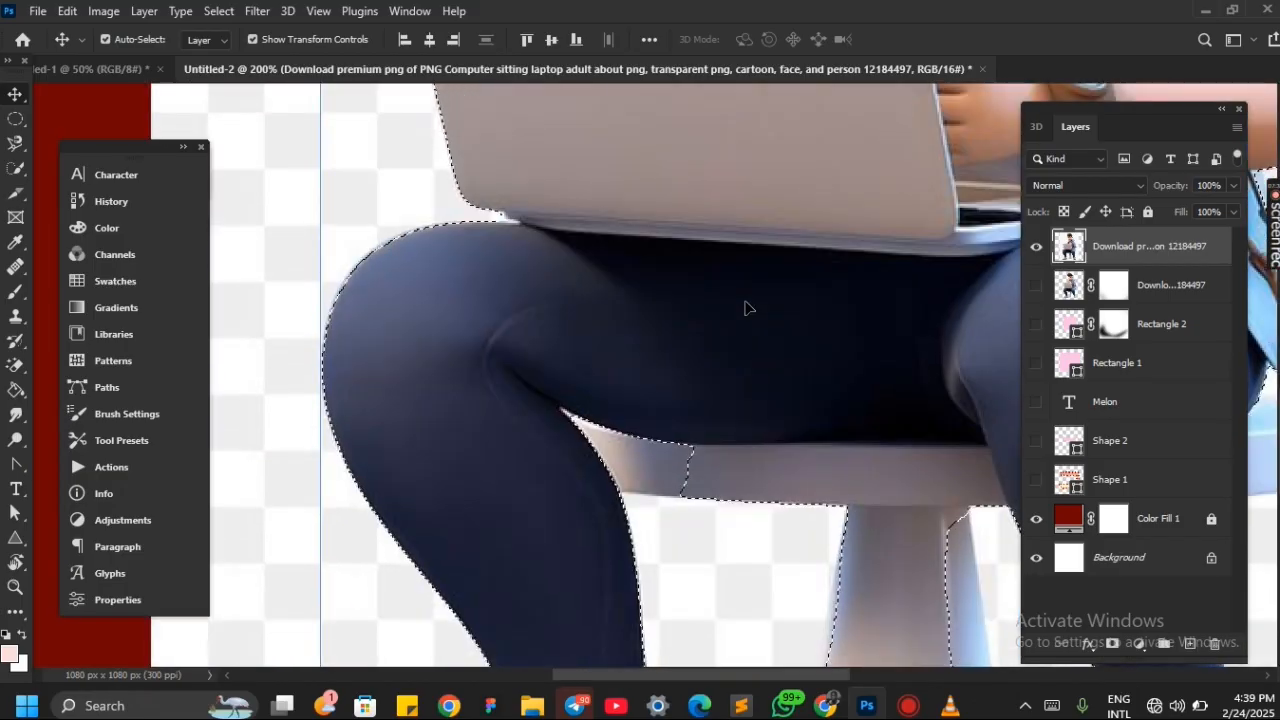
scroll(745, 308, "down", 1)
scroll(745, 308, "left", 3)
scroll(745, 308, "right", 4)
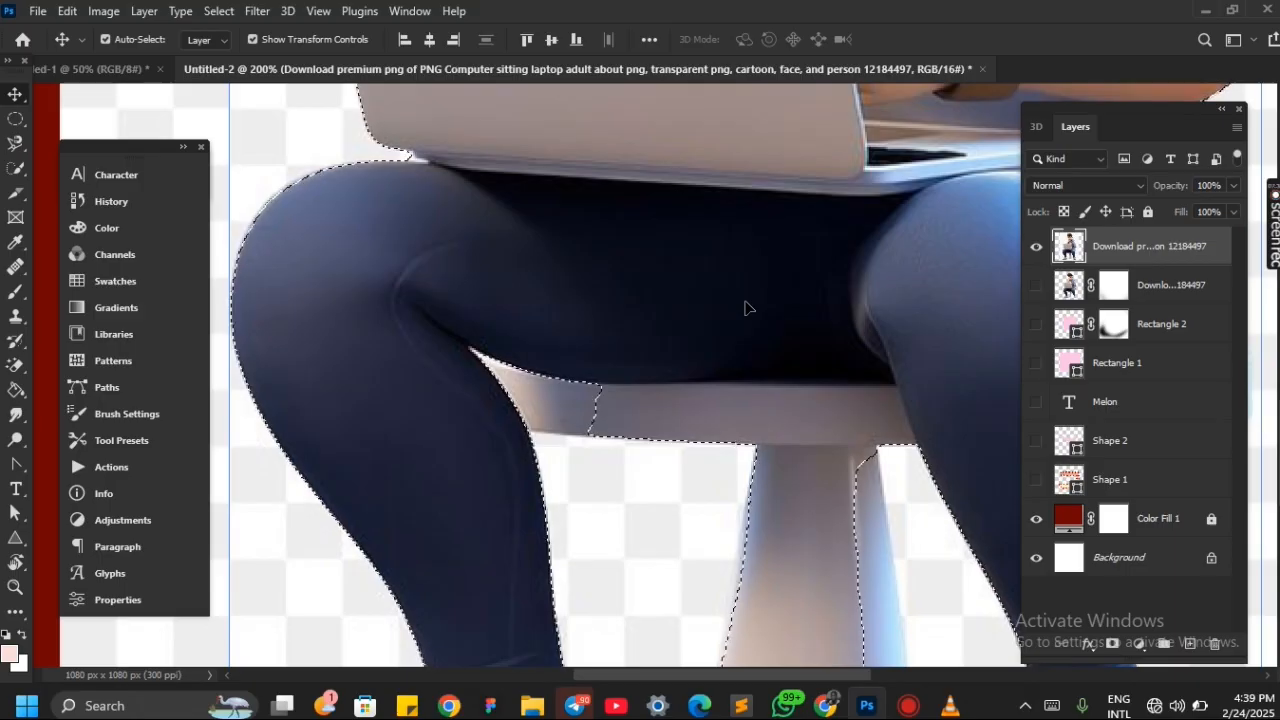
scroll(745, 308, "left", 3)
scroll(745, 308, "right", 5)
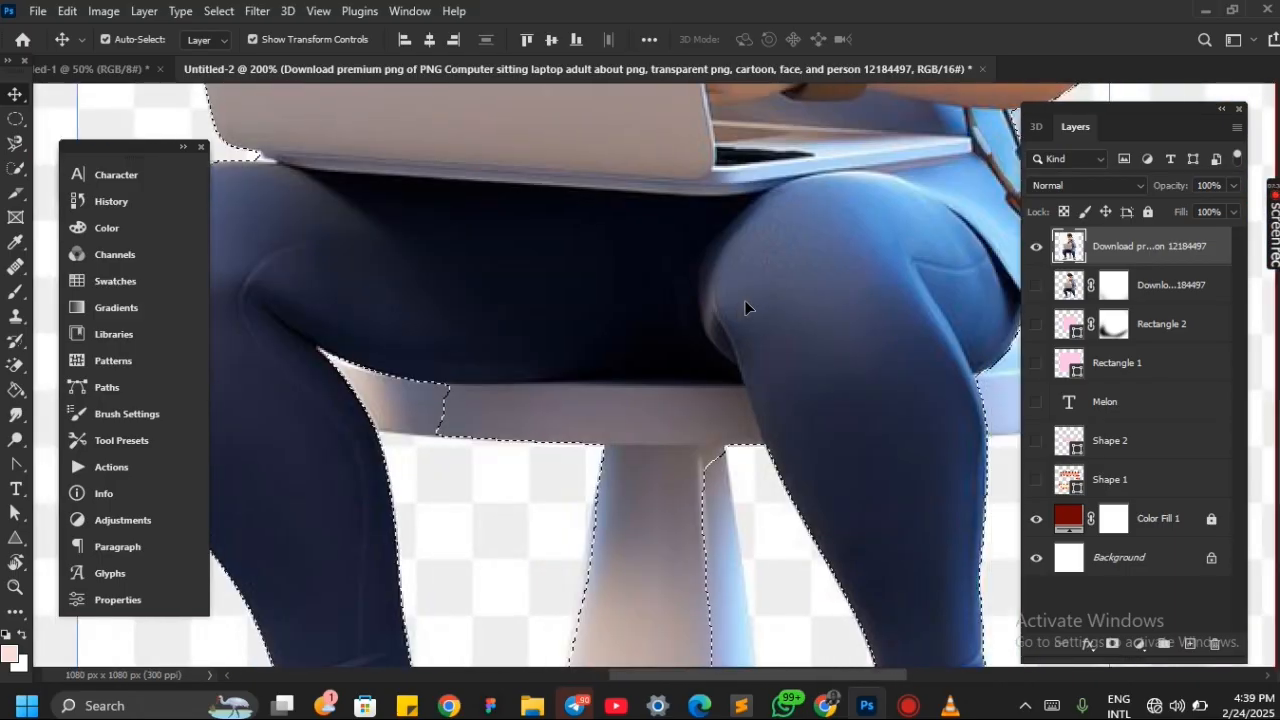
scroll(745, 308, "left", 3)
scroll(745, 308, "down", 2)
scroll(745, 308, "up", 1)
scroll(745, 308, "left", 1)
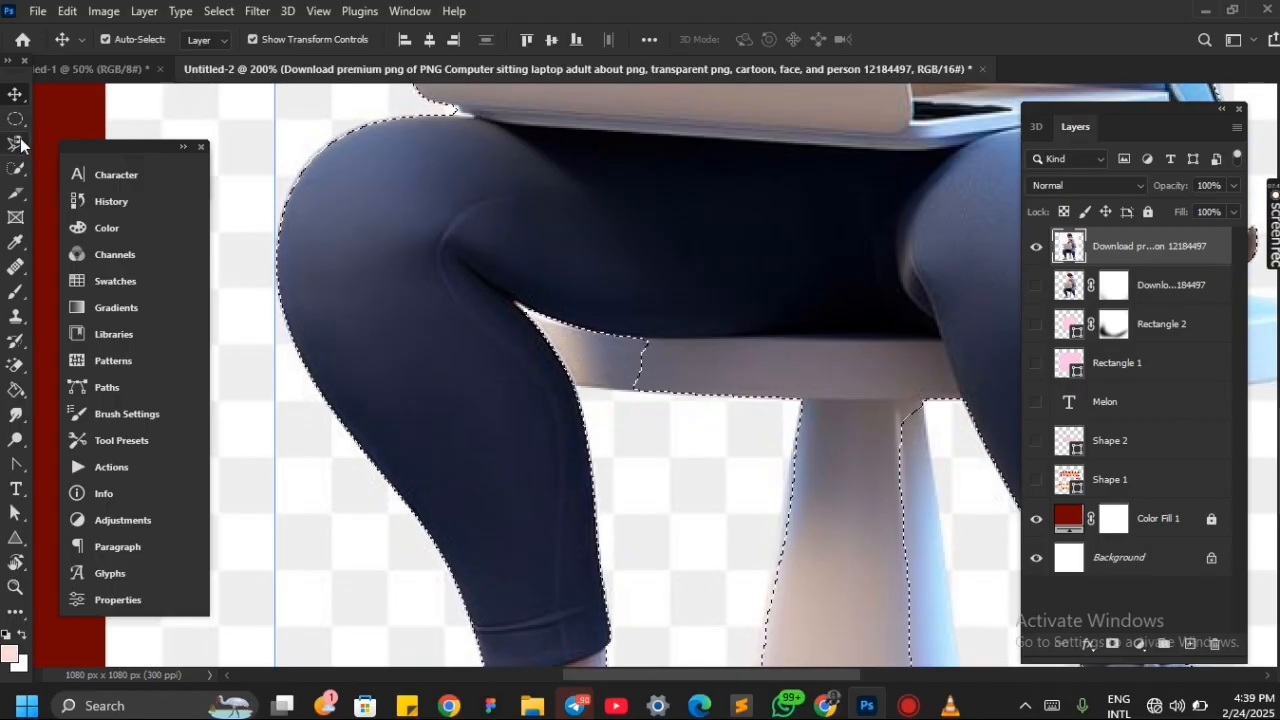
With the Quick Selection tool in add mode and brush size 45, add the missed seat area beneath the cartoon's thigh
key("w")
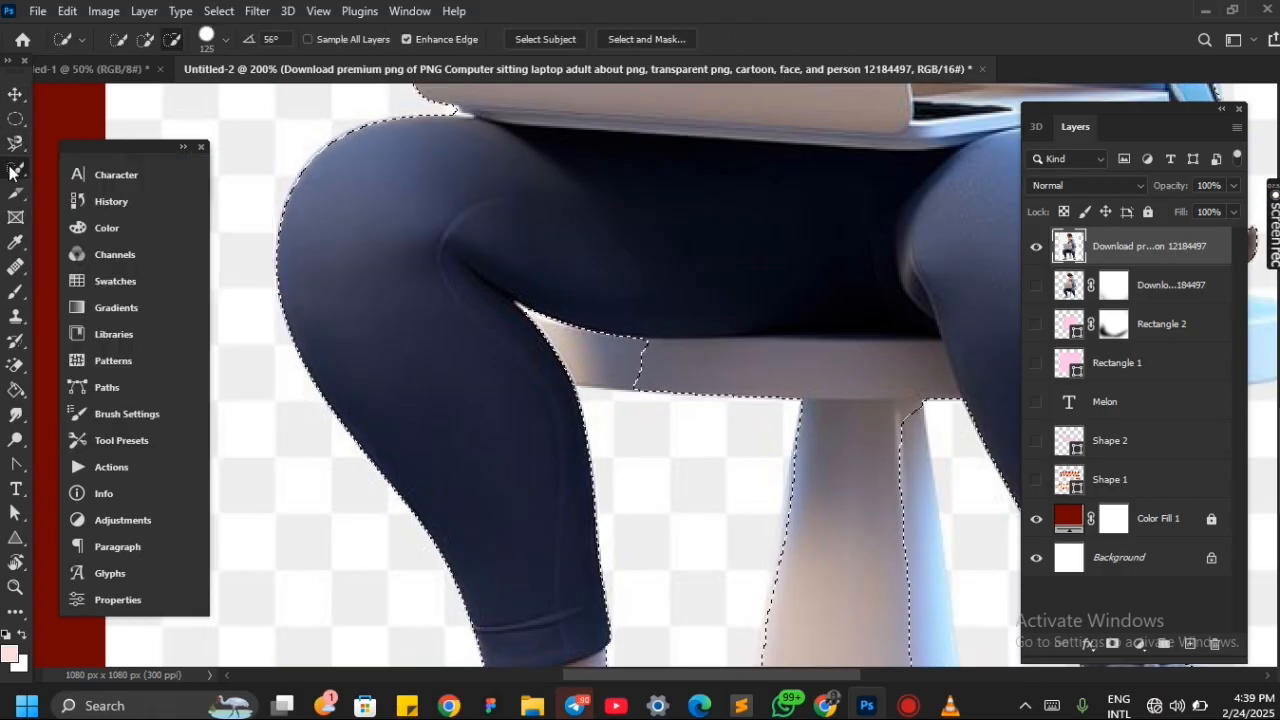
right_click(10, 172)
left_click(148, 40)
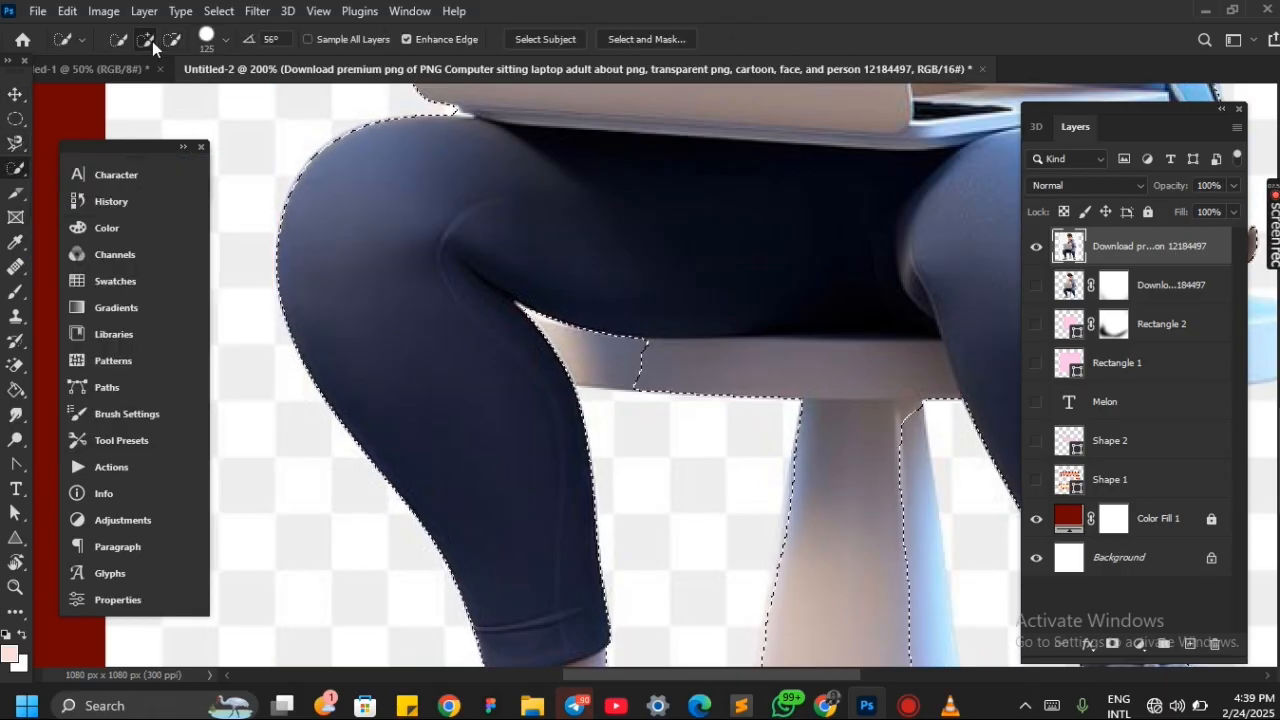
key("bracketright")
key("bracketright")
key("bracketright")
key("bracketright")
key("bracketright")
key("bracketright")
key("bracketright")
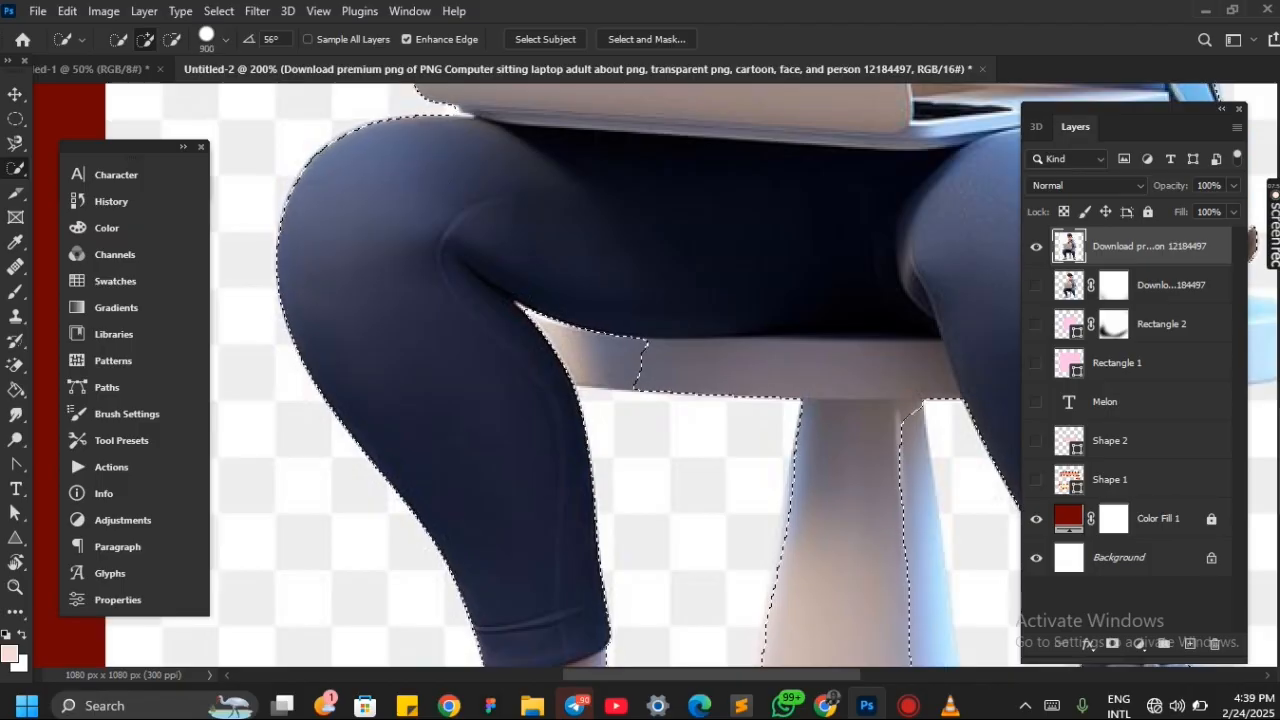
key("bracketright")
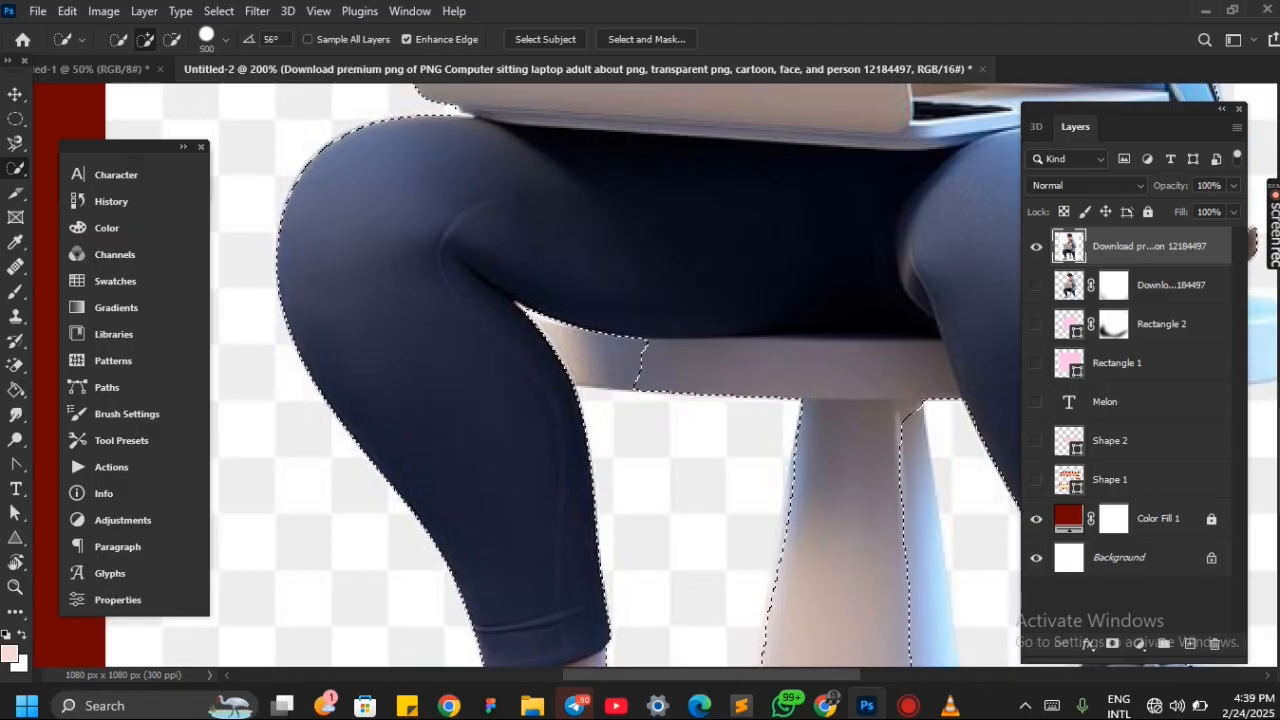
key("bracketleft")
key("bracketleft")
key("bracketleft")
key("bracketleft")
key("bracketleft")
key("bracketleft")
key("bracketleft")
key("bracketleft")
key("bracketleft")
key("bracketleft")
key("bracketleft")
key("bracketleft")
key("bracketleft")
key("bracketleft")
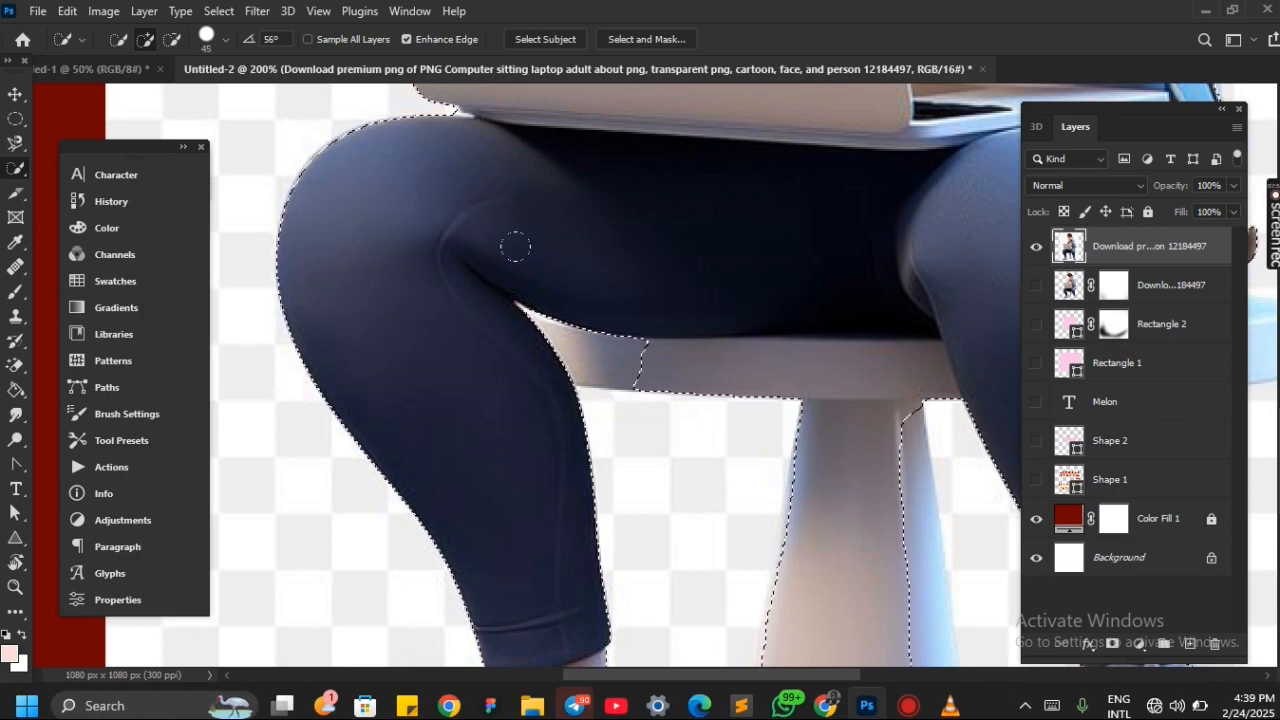
left_click_drag(577, 294, 607, 326)
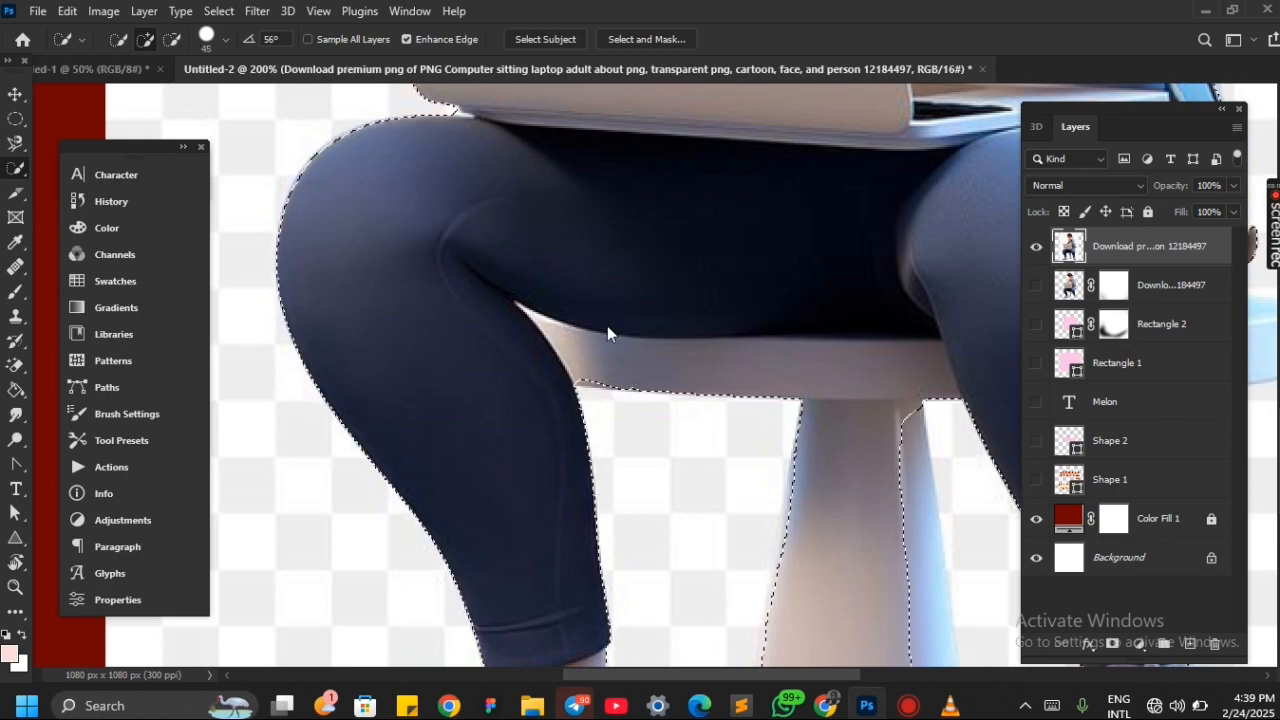
Add the unselected side of the stool's pedestal to the selection
scroll(607, 326, "down", 3)
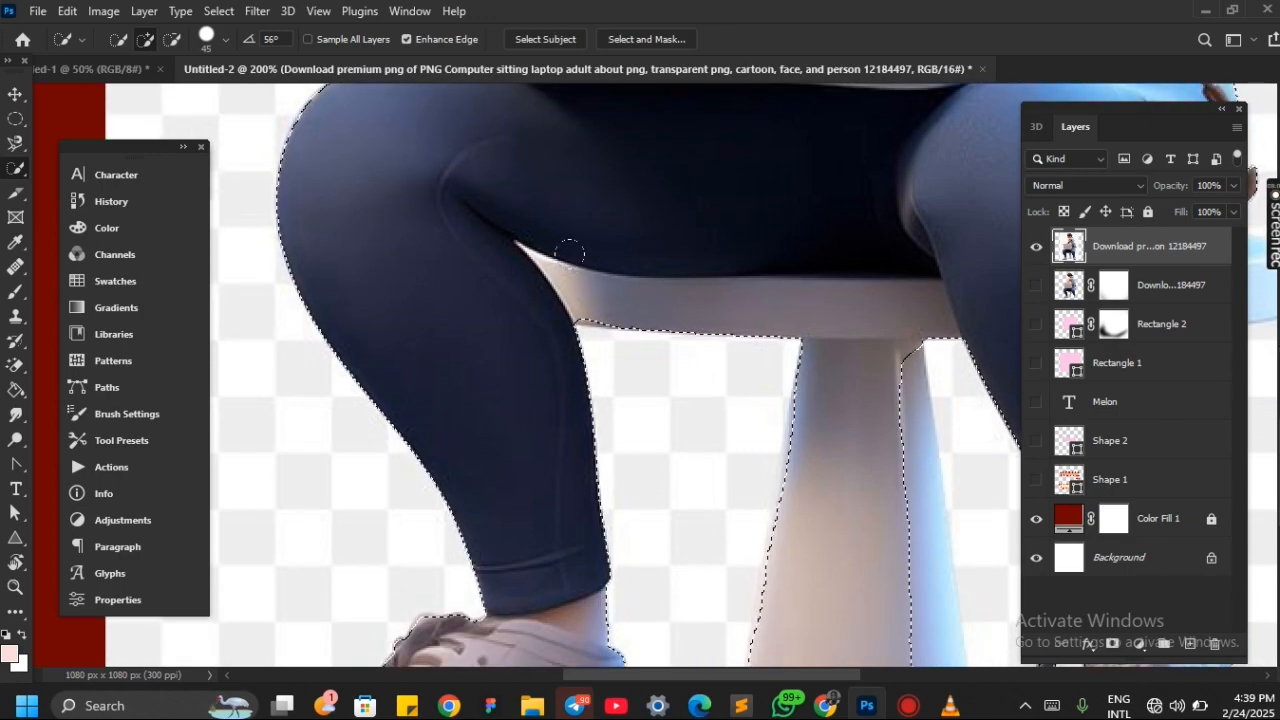
scroll(730, 307, "down", 5)
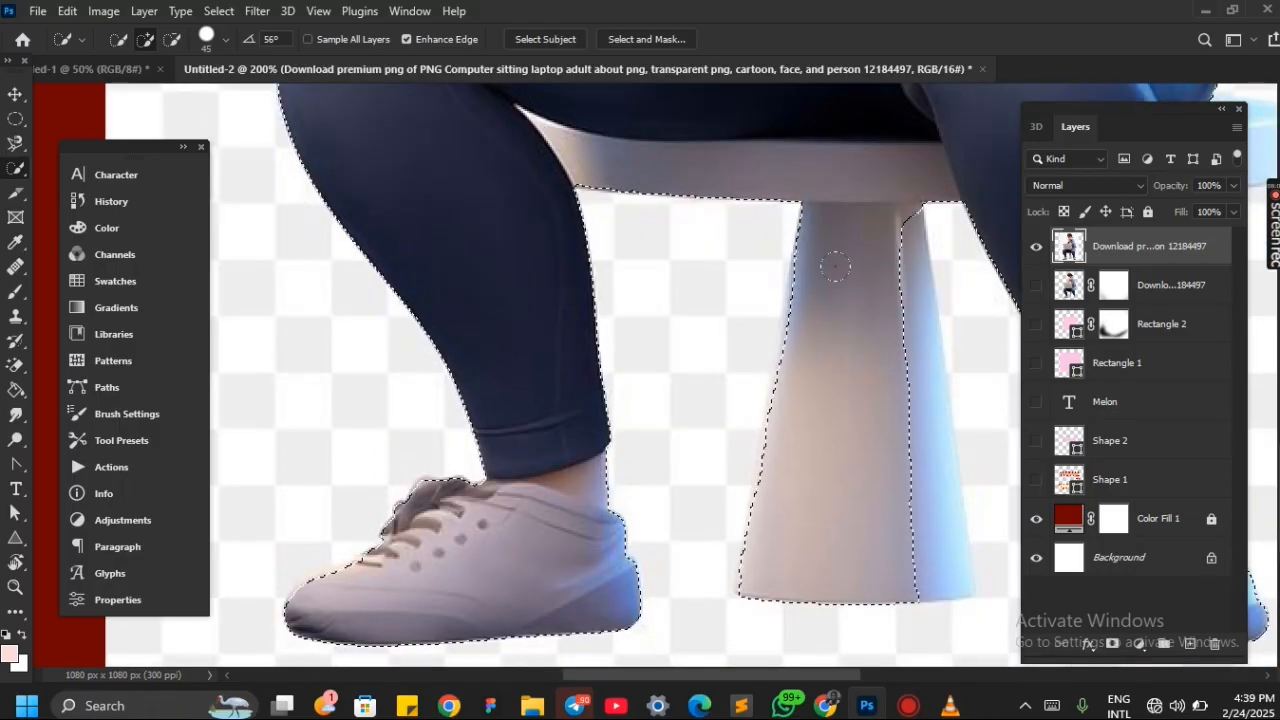
left_click_drag(862, 346, 890, 383)
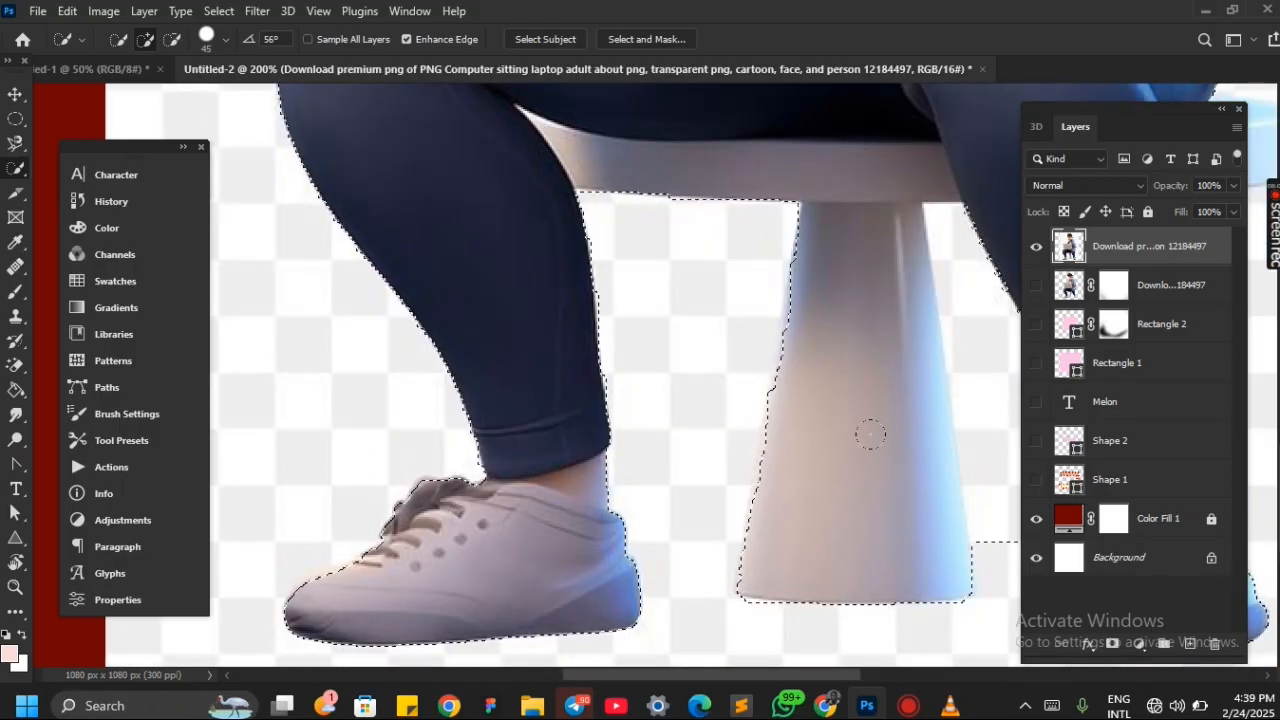
Subtract the stray background between the stool's pedestal and the shoe from the selection, using brush size 35
scroll(870, 433, "right", 5)
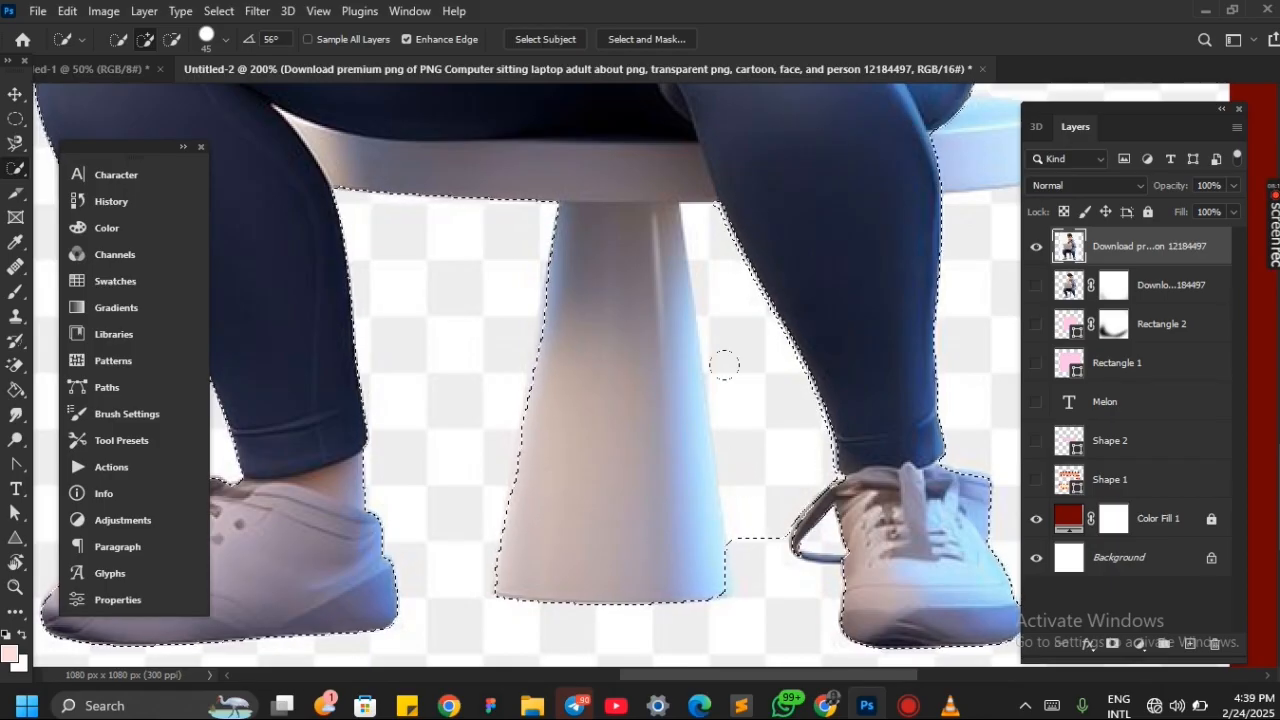
left_click(173, 39)
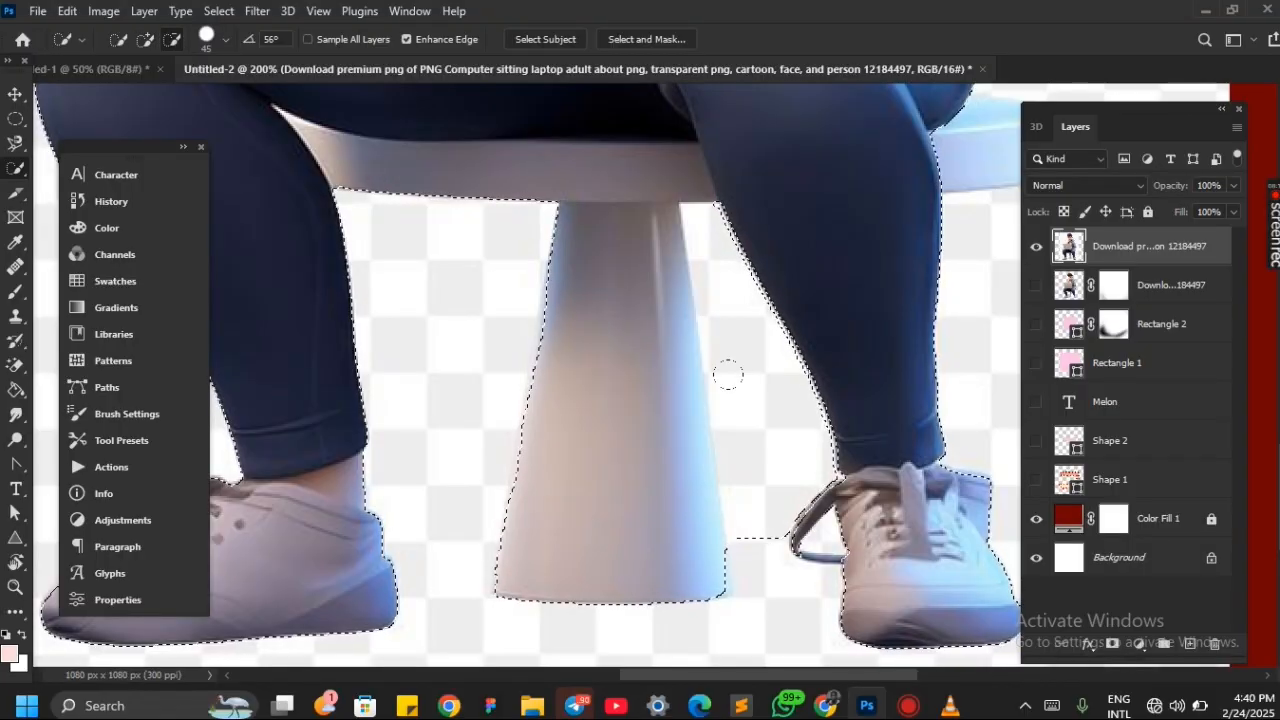
key("bracketleft")
key("bracketleft")
left_click_drag(745, 415, 748, 452)
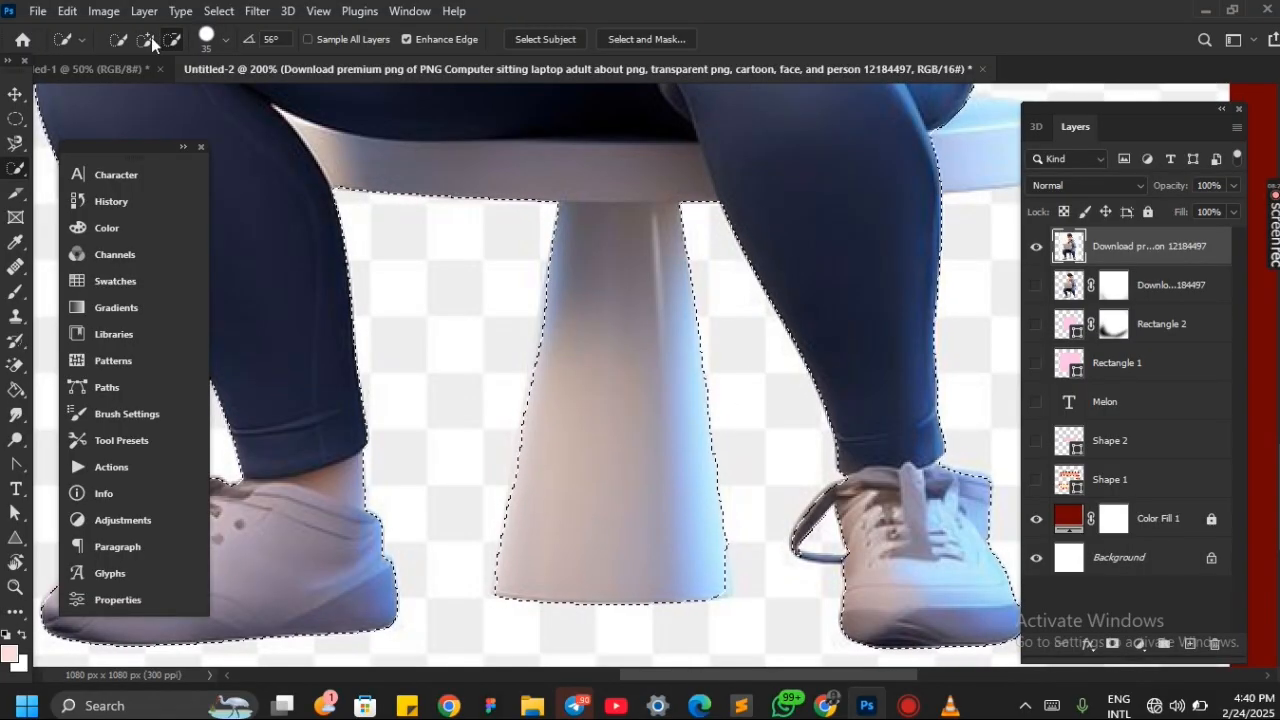
Add the seat end protruding beyond the cartoon's outer leg to the selection
scroll(600, 200, "right", 5)
left_click_drag(620, 112, 619, 142)
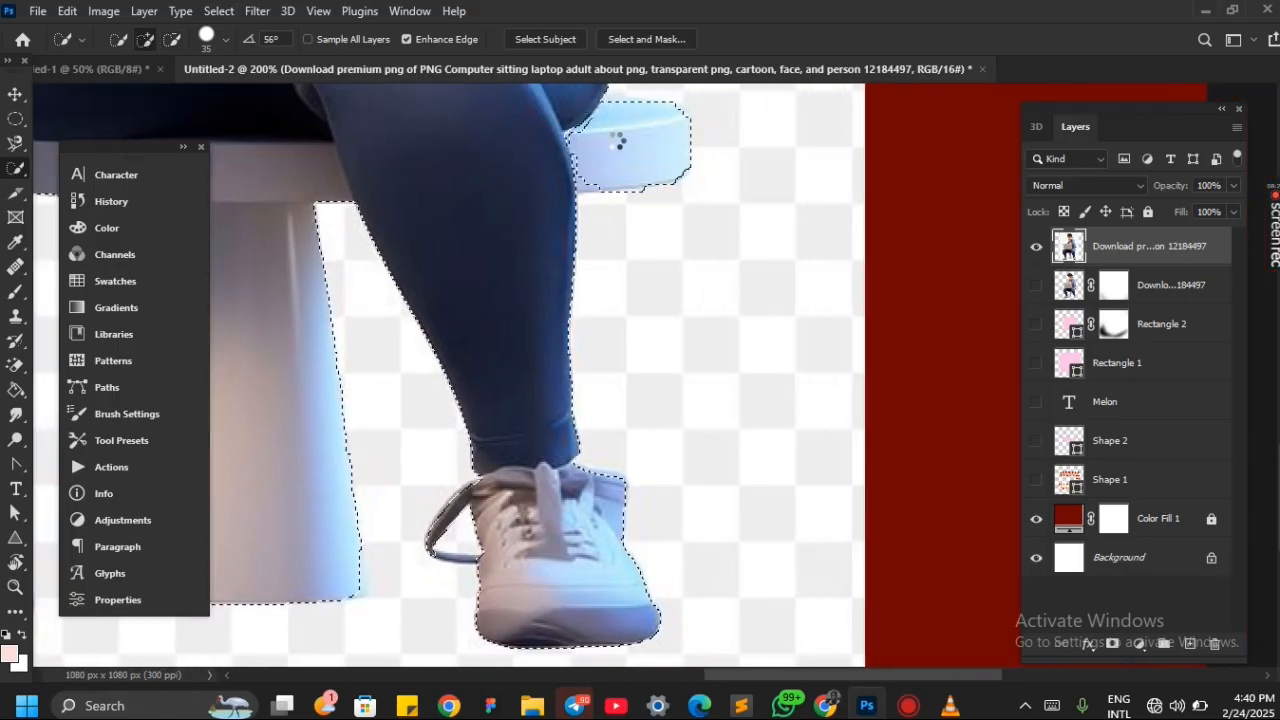
scroll(580, 140, "up", 4)
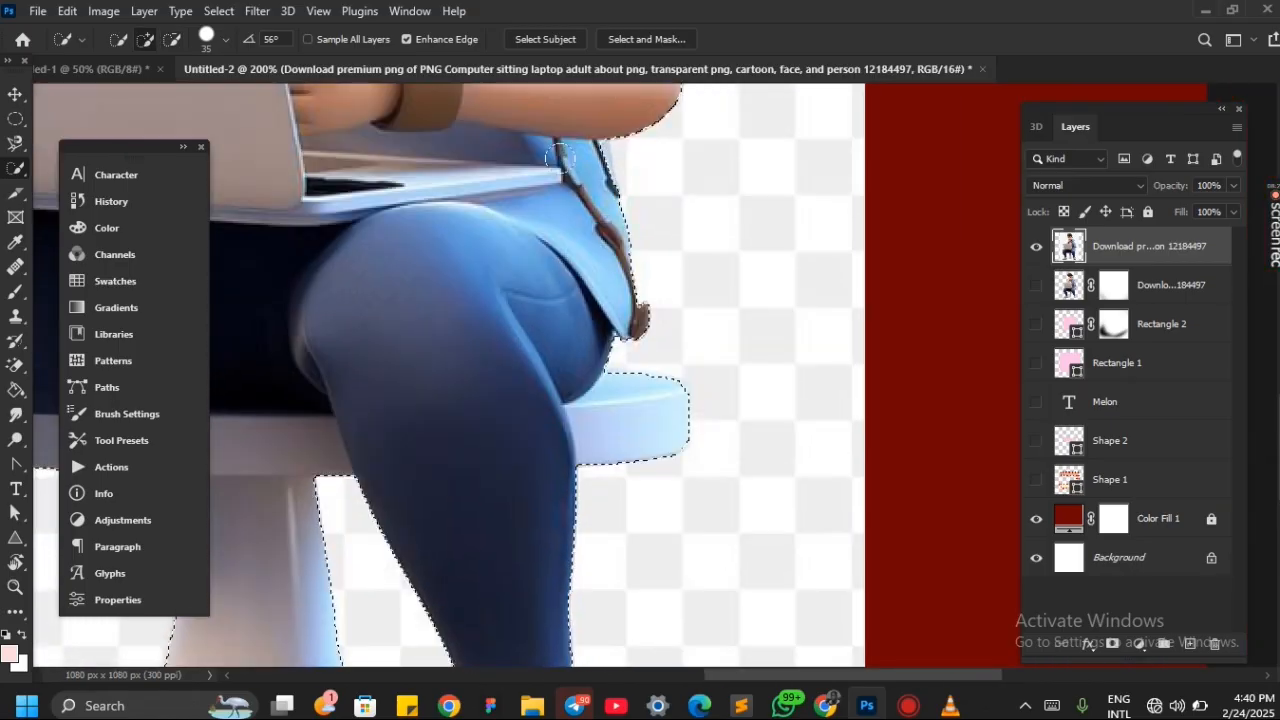
Inspect the selection outline around the whole cartoon, from the head and laptop down to the stool and shoes
scroll(561, 157, "left", 10)
scroll(561, 157, "up", 5)
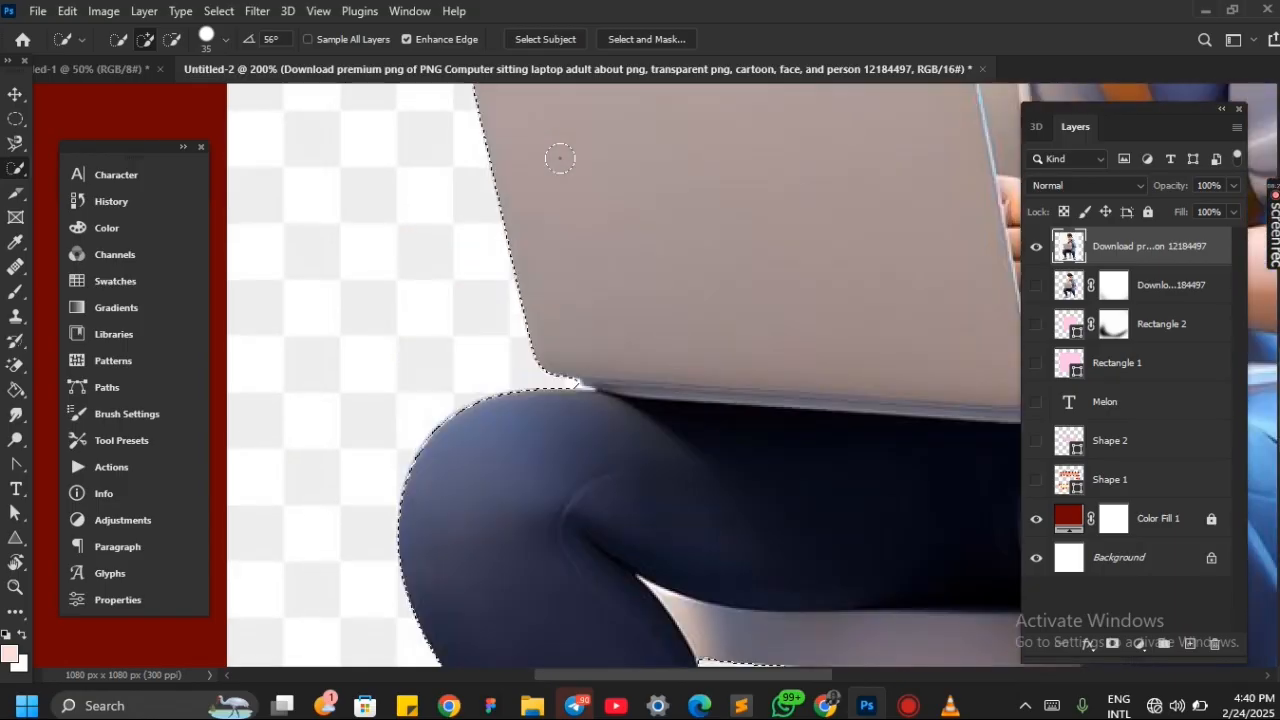
scroll(560, 157, "up", 5)
scroll(560, 157, "right", 4)
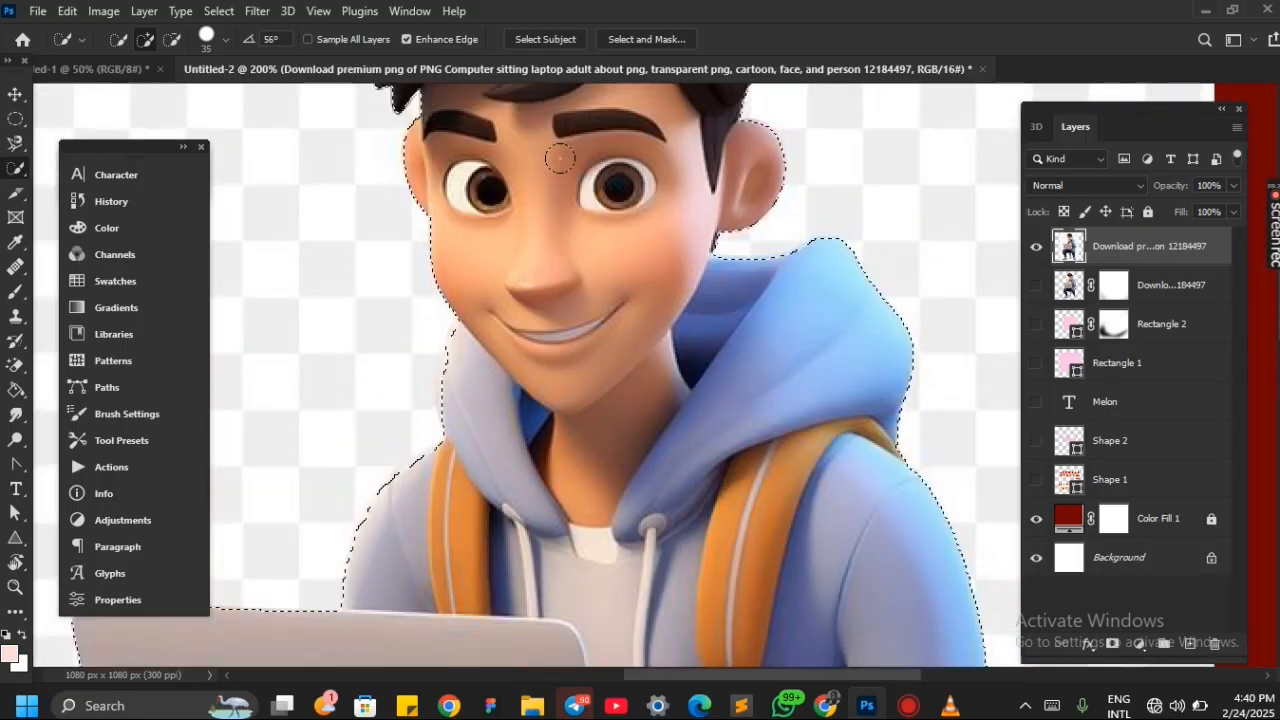
scroll(560, 157, "up", 3)
scroll(560, 157, "right", 3)
scroll(560, 157, "down", 15)
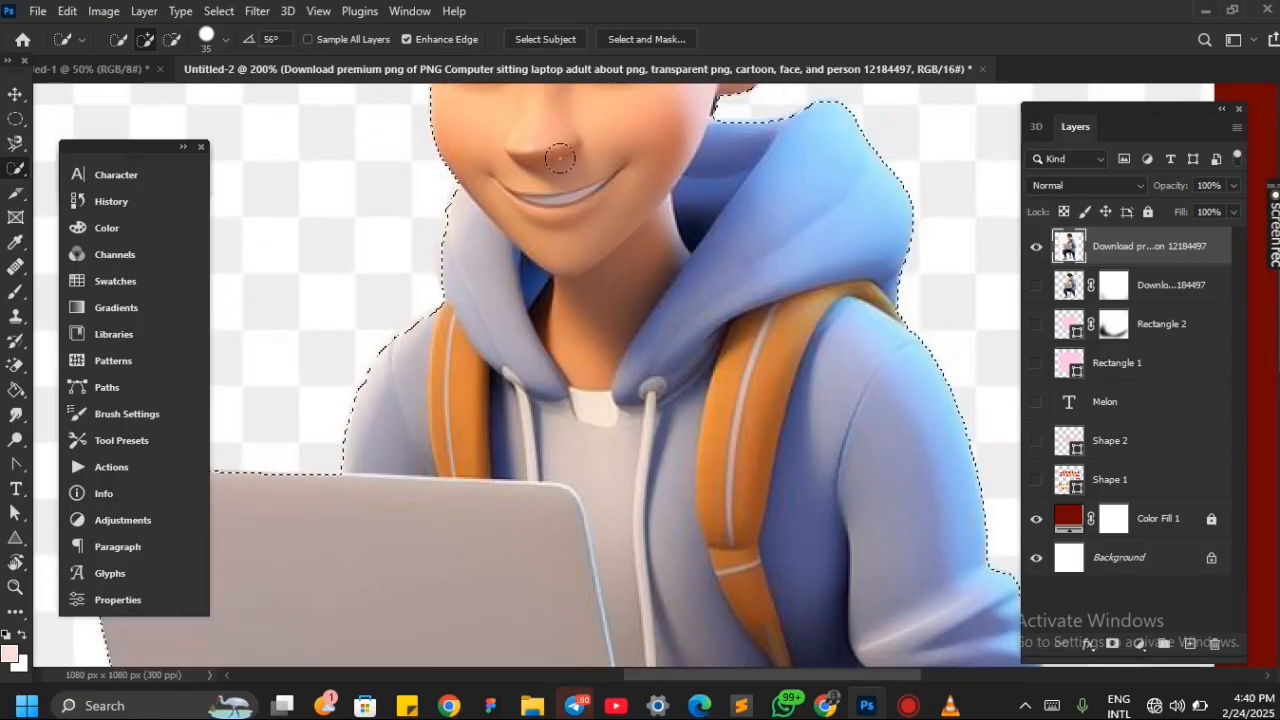
scroll(631, 348, "down", 18)
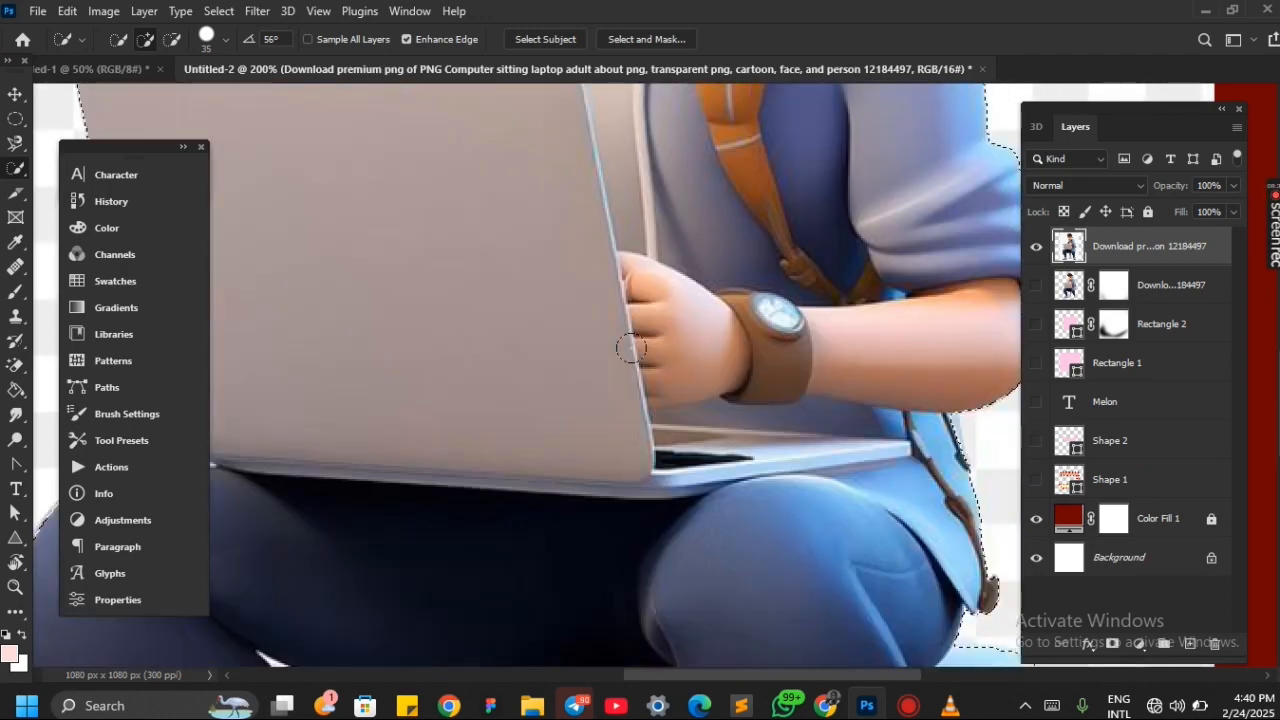
scroll(631, 348, "left", 3)
scroll(631, 348, "down", 1)
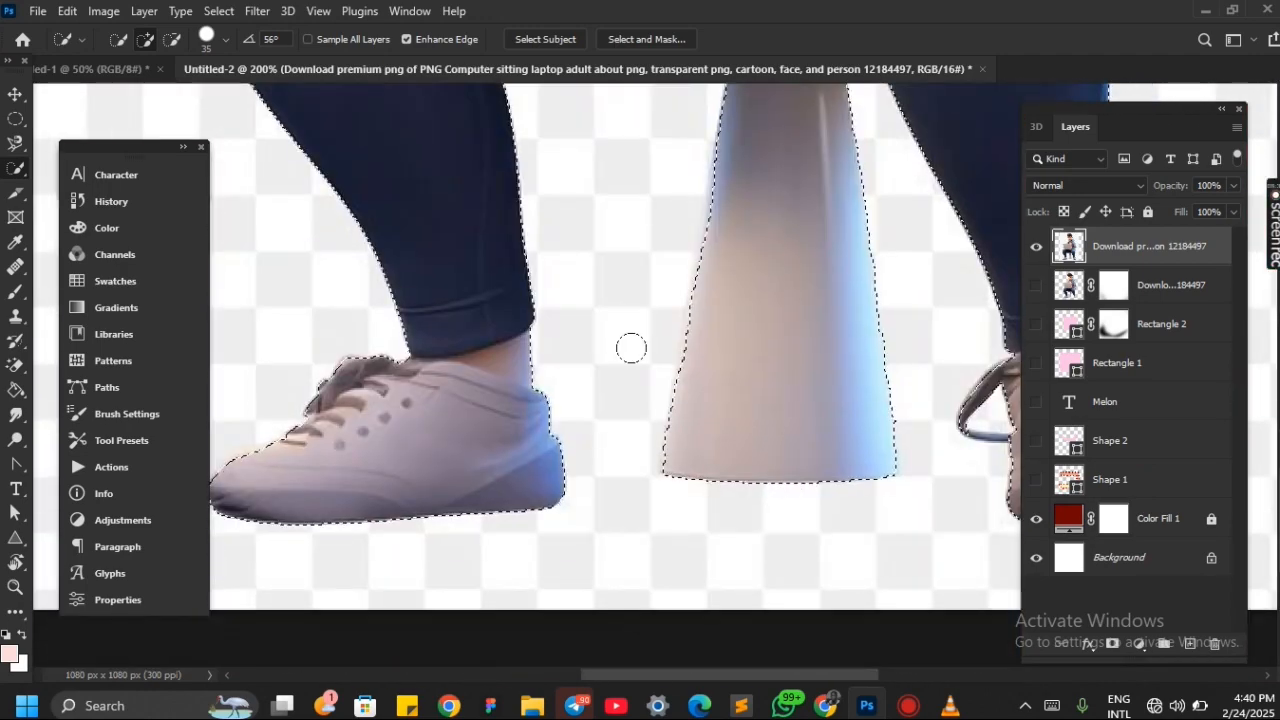
scroll(631, 348, "left", 4)
scroll(631, 348, "right", 7)
scroll(631, 348, "right", 3)
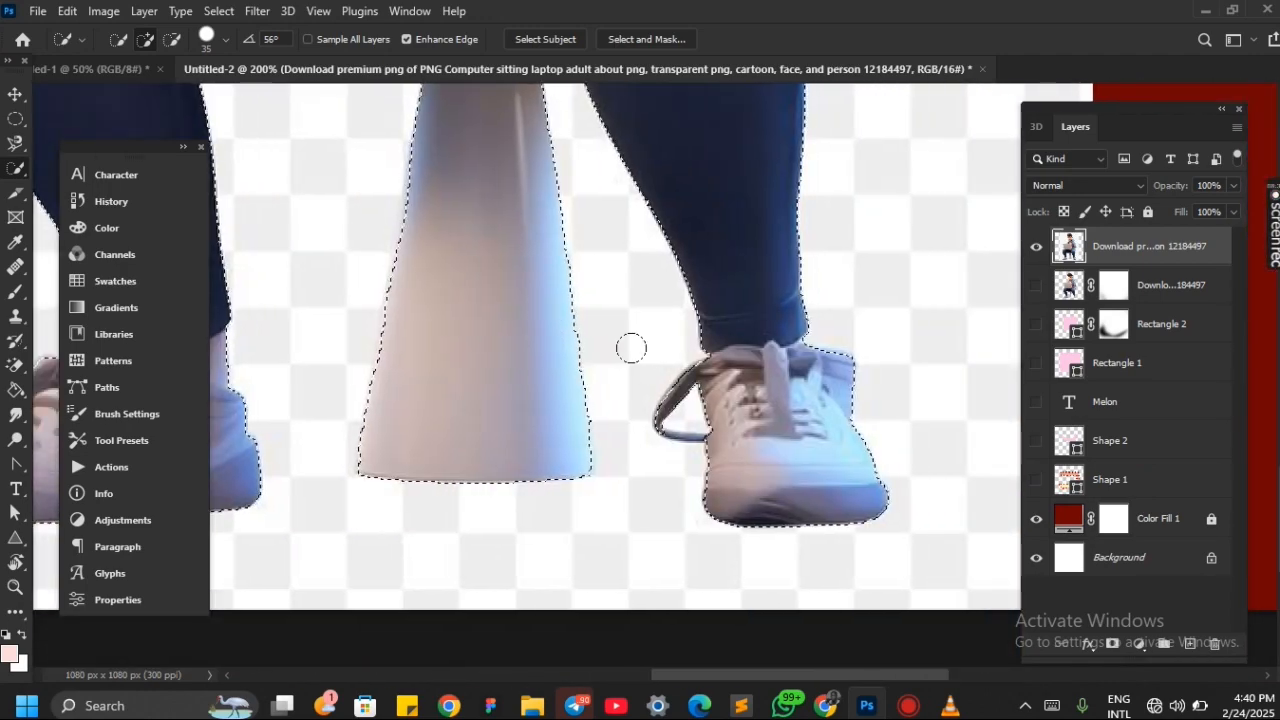
scroll(631, 348, "up", 6)
scroll(631, 348, "down", 3)
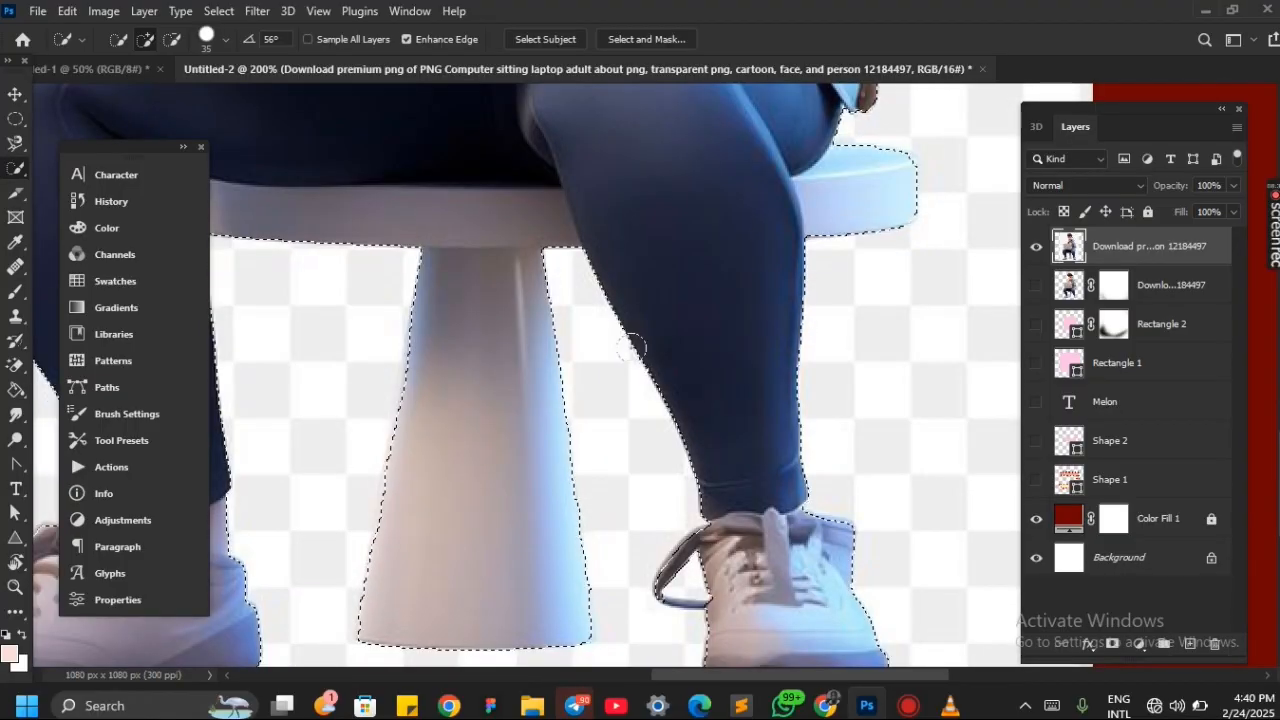
scroll(631, 348, "up", 15)
key("ctrl+0")
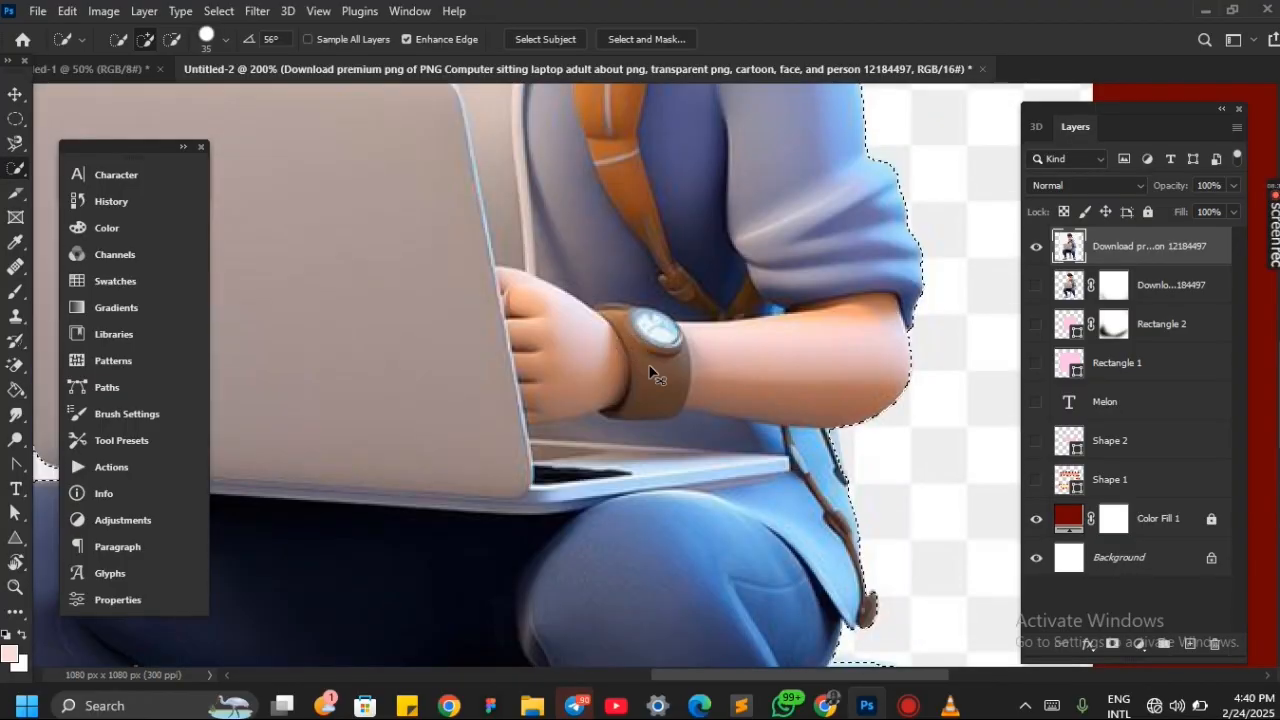
key("v")
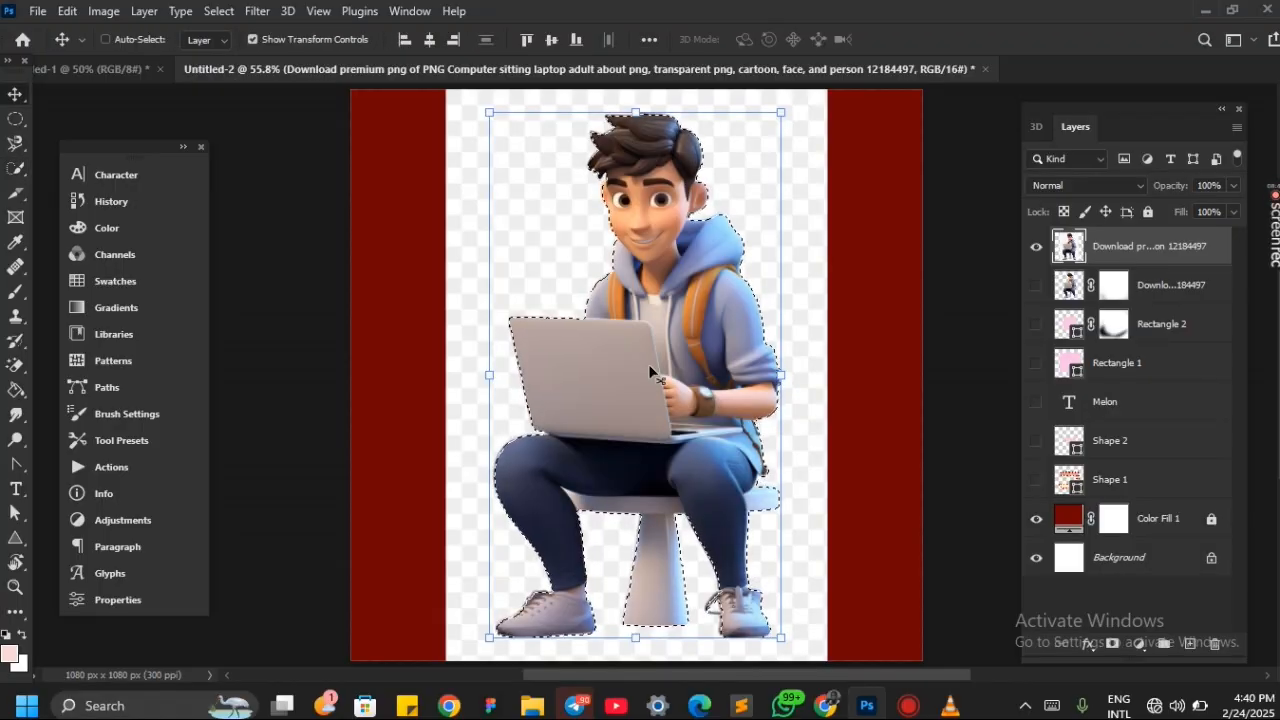
key("ctrl+j")
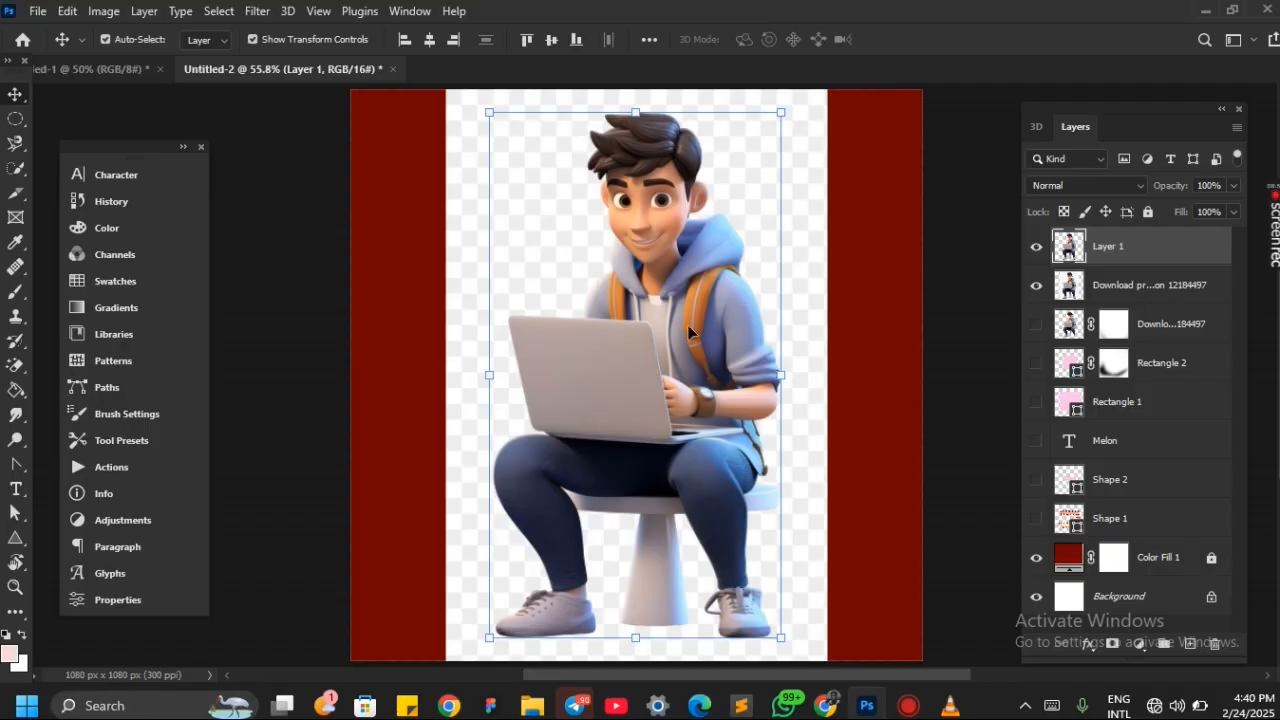
key("ctrl+z")
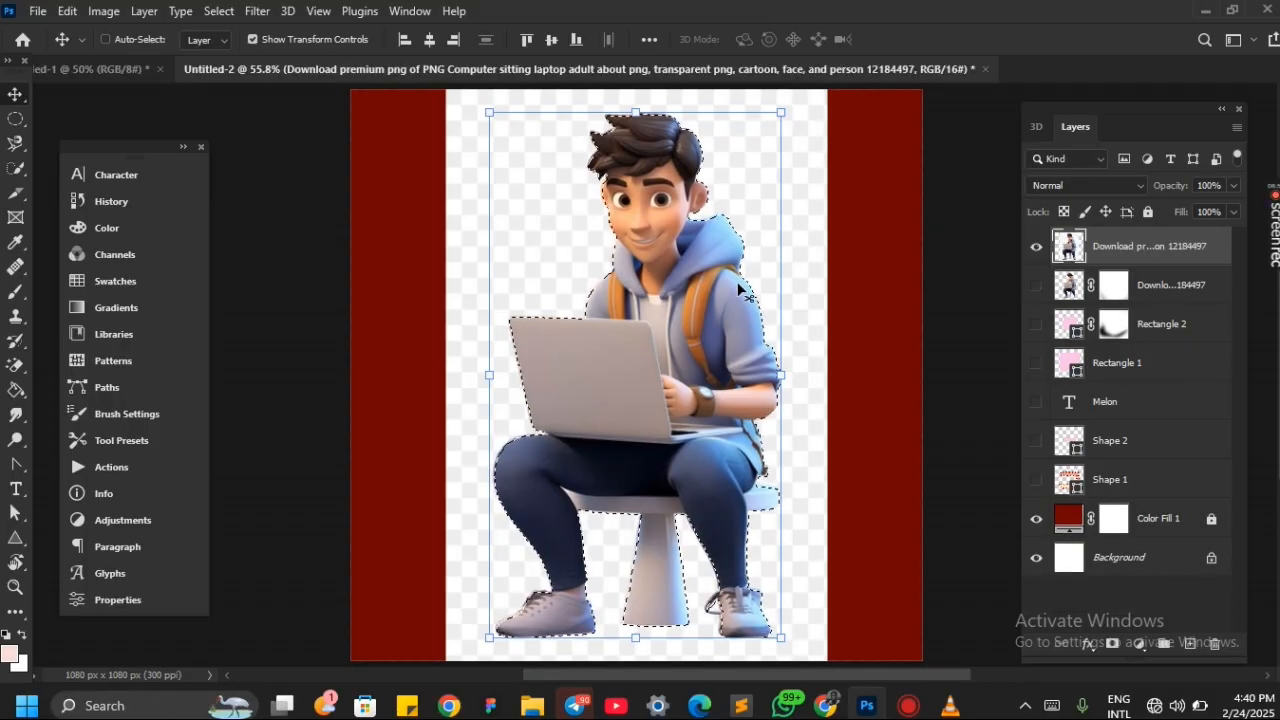
Cut the selected cartoon out of its image, hide the leftover background layer, and place the cartoon on a new layer
key("Delete")
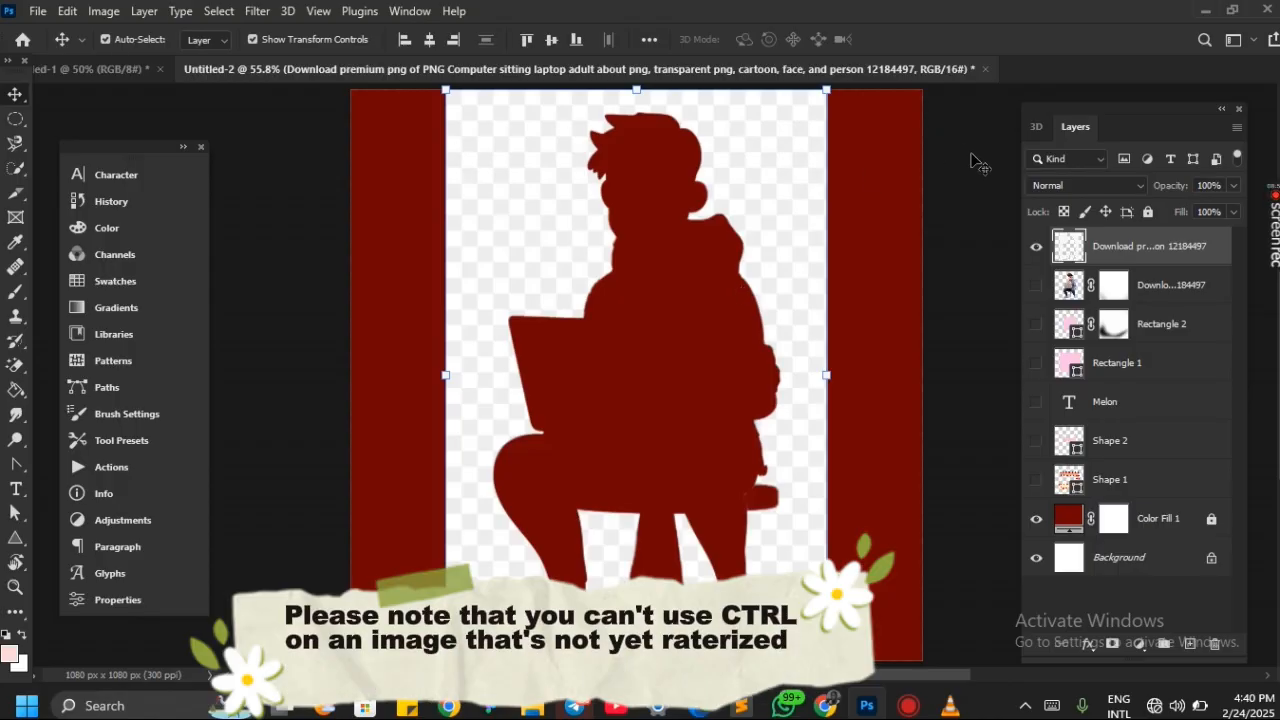
left_click(1034, 249)
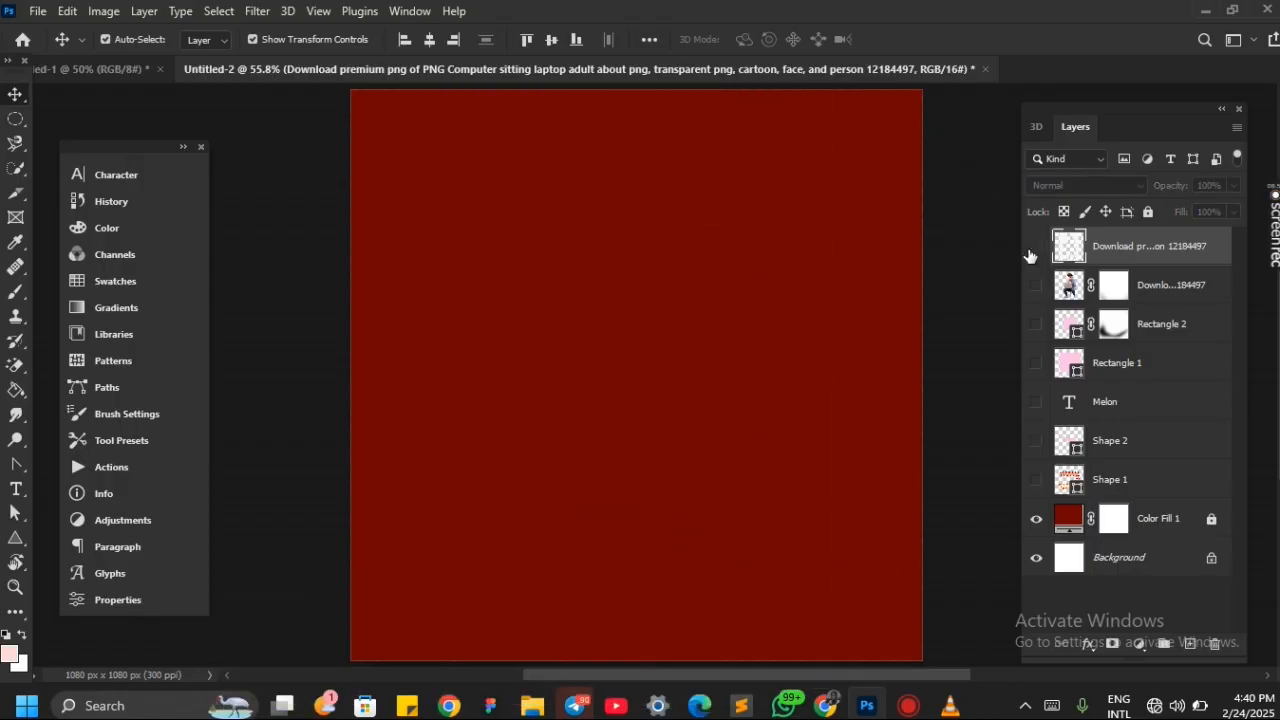
key("ctrl+j")
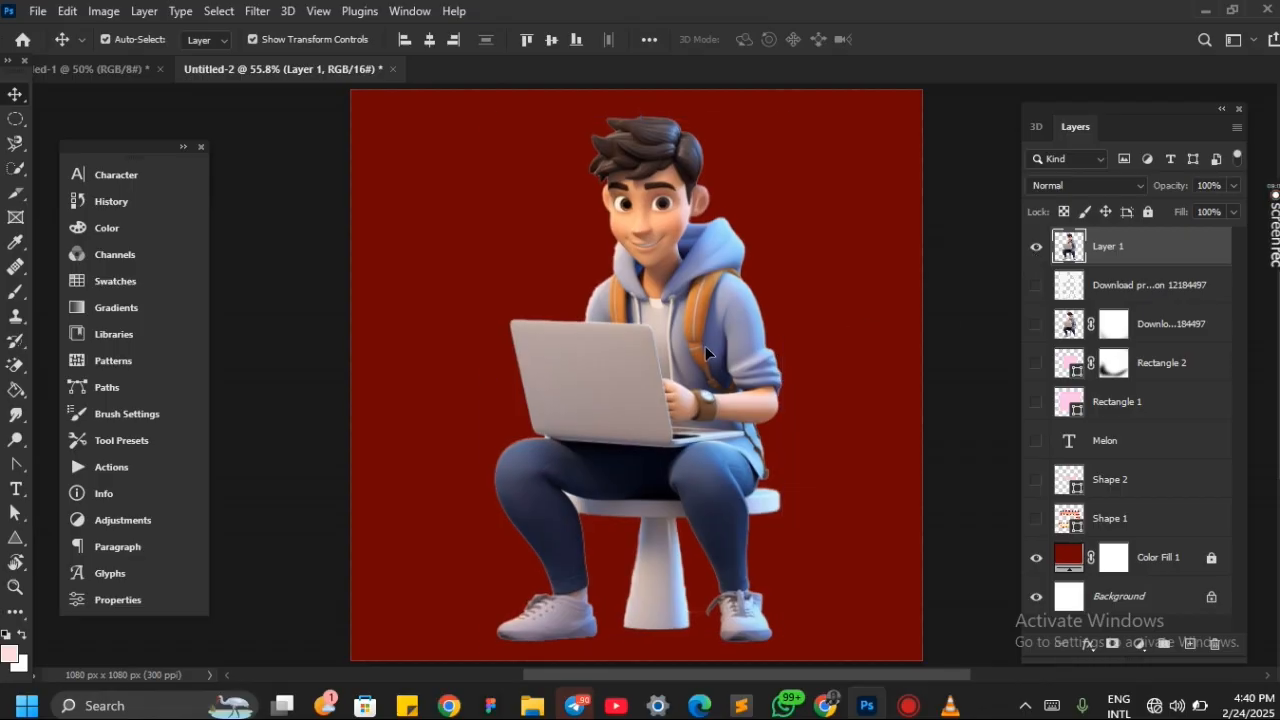
key("ctrl+minus")
mouse_move(705, 352)
left_mouse_down()
mouse_move(695, 357)
mouse_move(698, 344)
mouse_move(708, 354)
left_mouse_up()
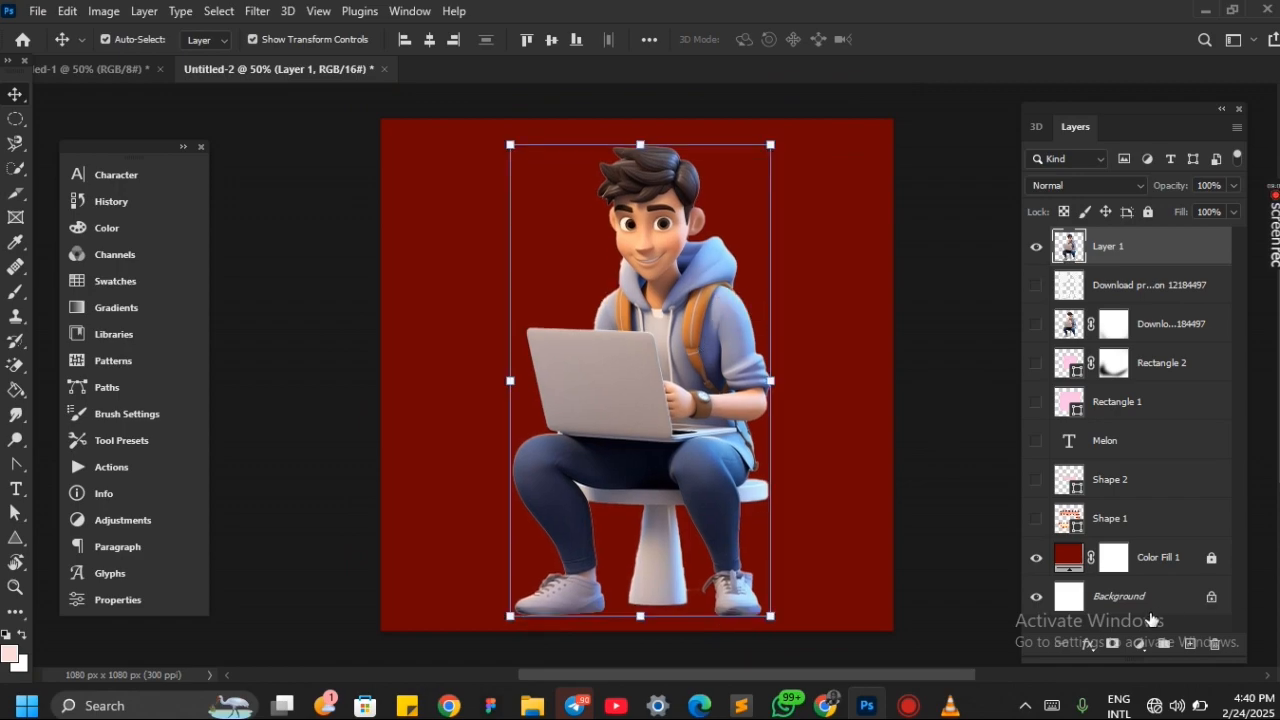
Add a layer mask to the extracted cartoon and fade out its lower legs, shoes and stool with a soft black brush
left_click(1110, 644)
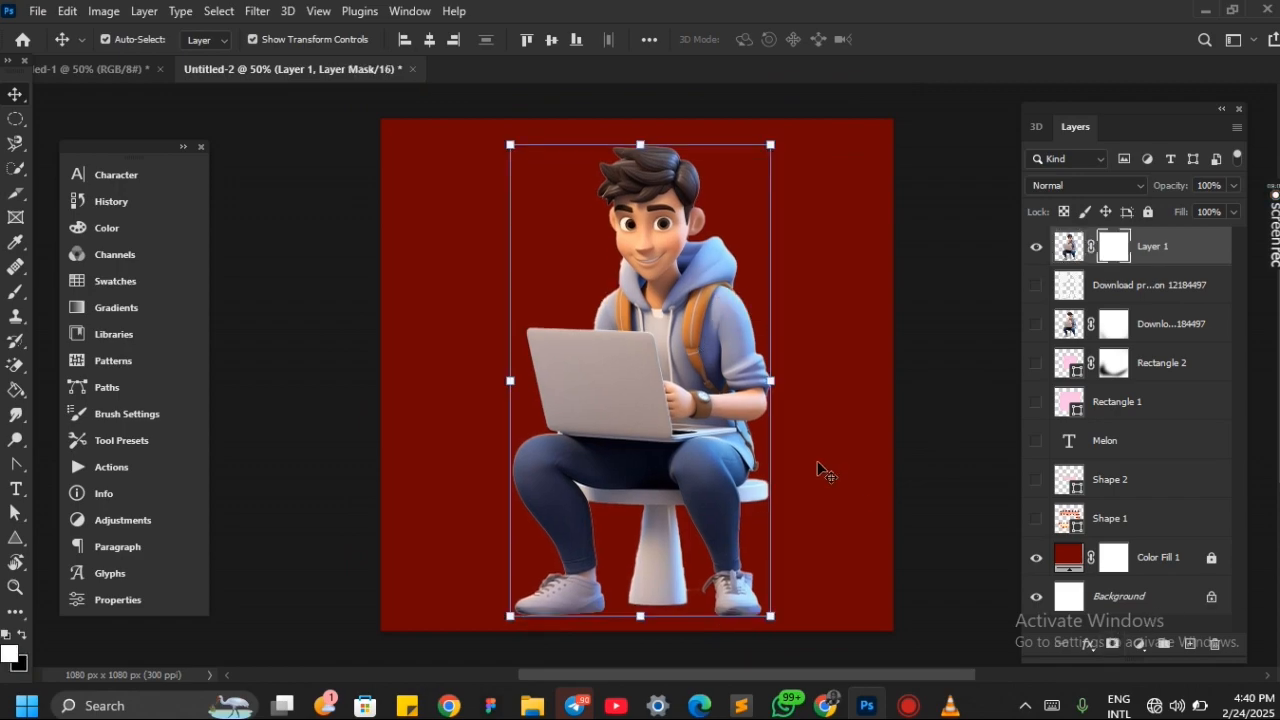
key("b")
scroll(481, 393, "down", 1)
key("x")
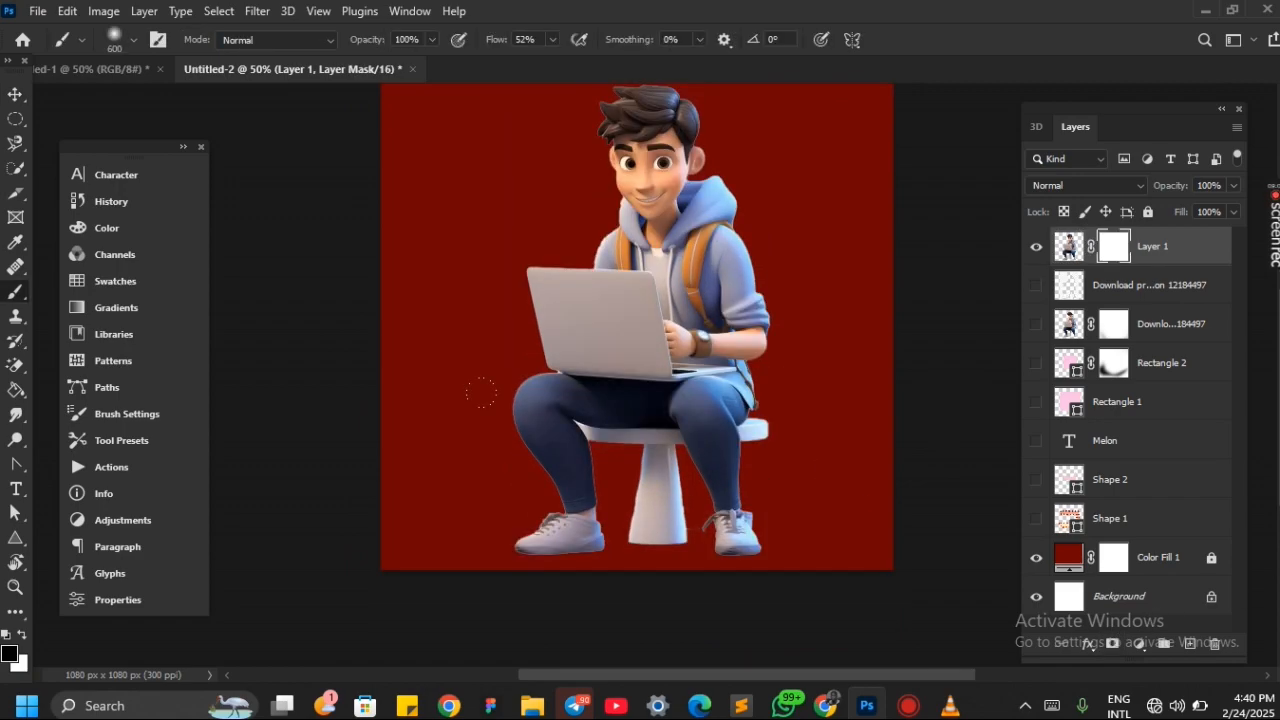
mouse_move(441, 444)
left_mouse_down()
mouse_move(728, 460)
mouse_move(434, 478)
left_mouse_up()
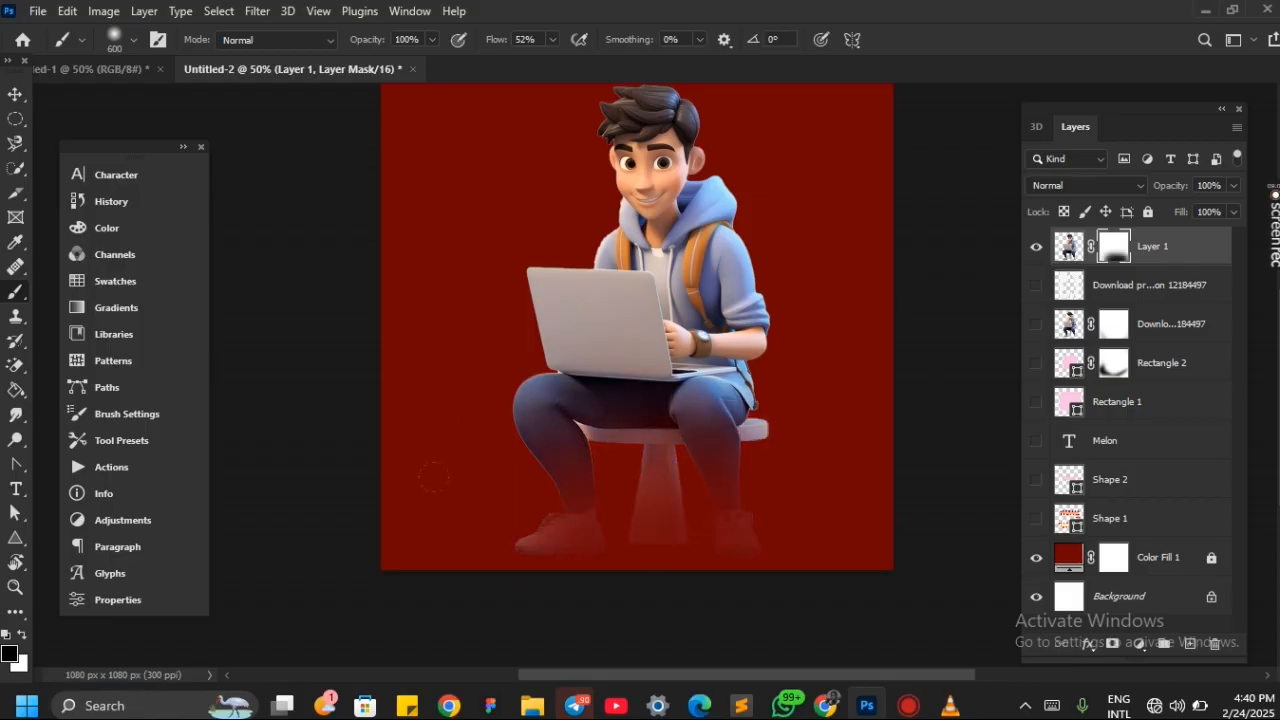
key("v")
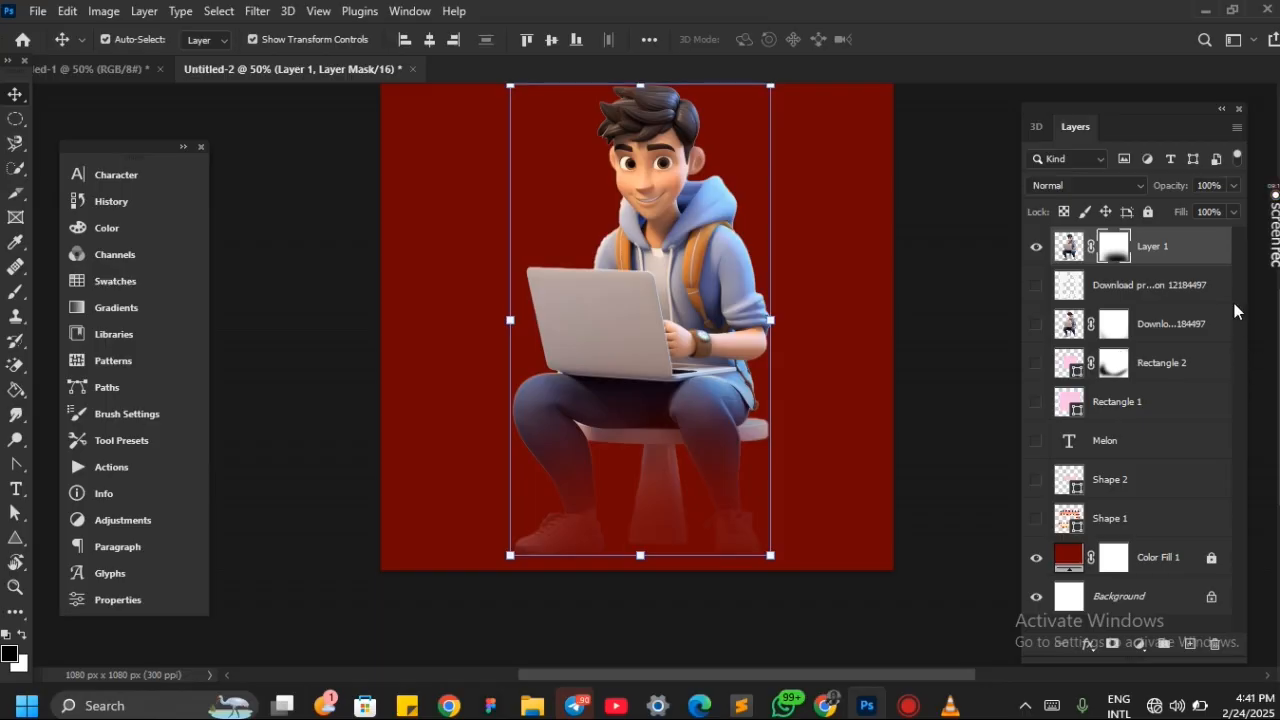
mouse_move(1274, 203)
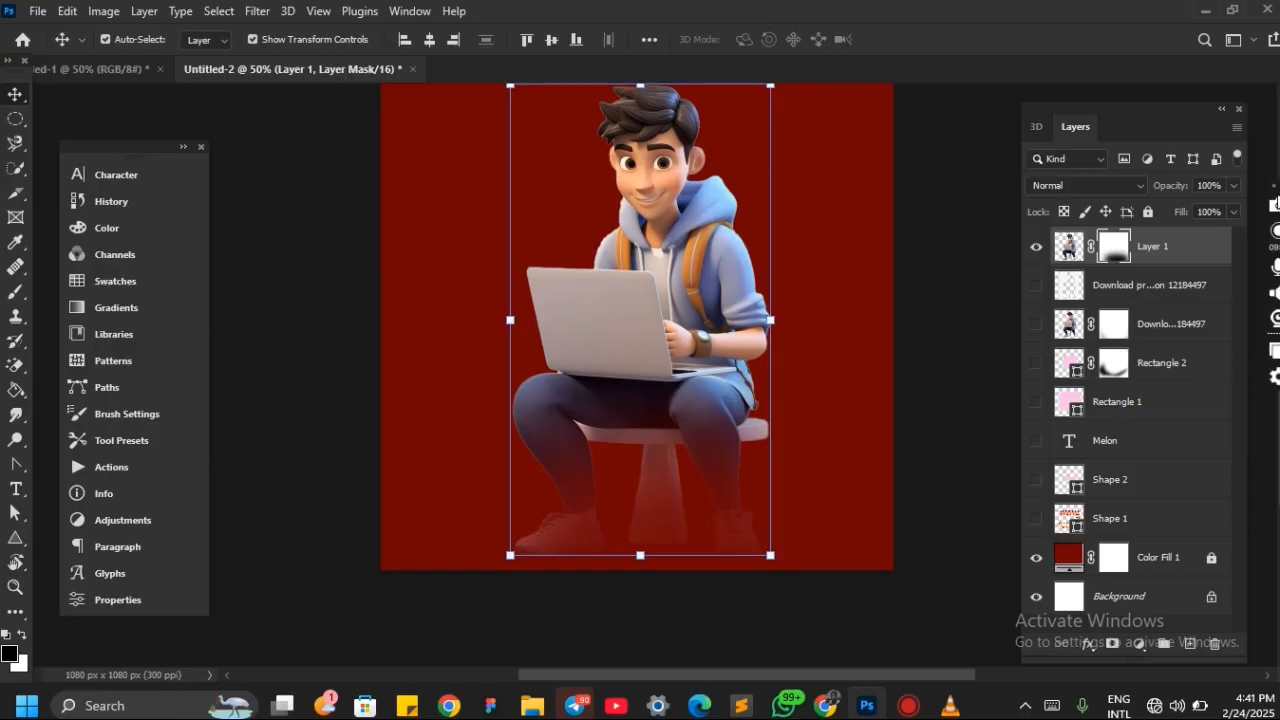